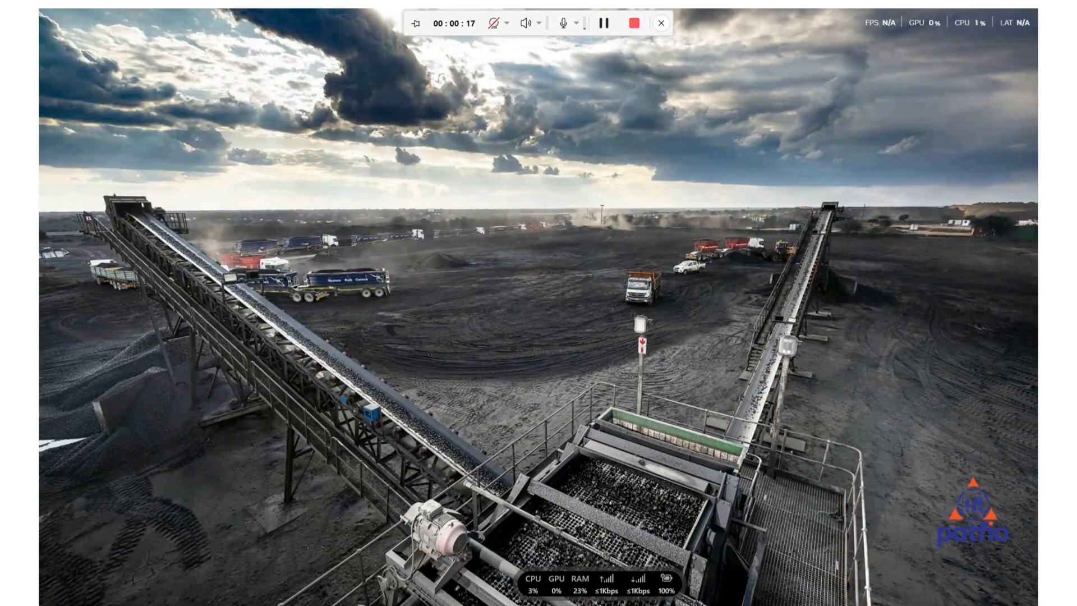
Launch CADSIM Plus v3.4 and accept the library selection with all listed Aurel libraries enabled.
key("super")
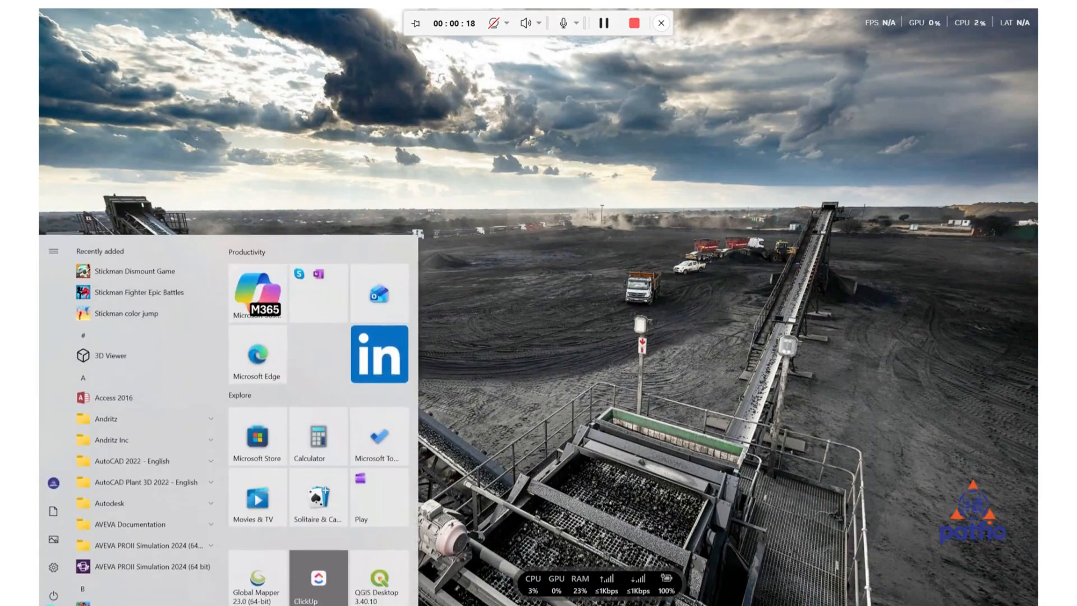
type("cadsim")
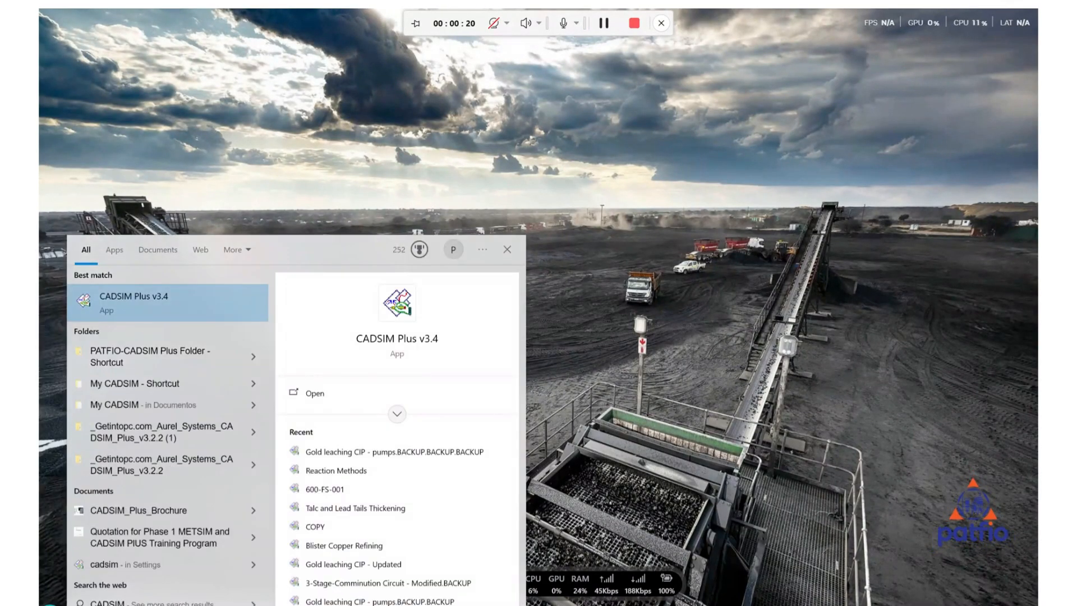
left_click(152, 309)
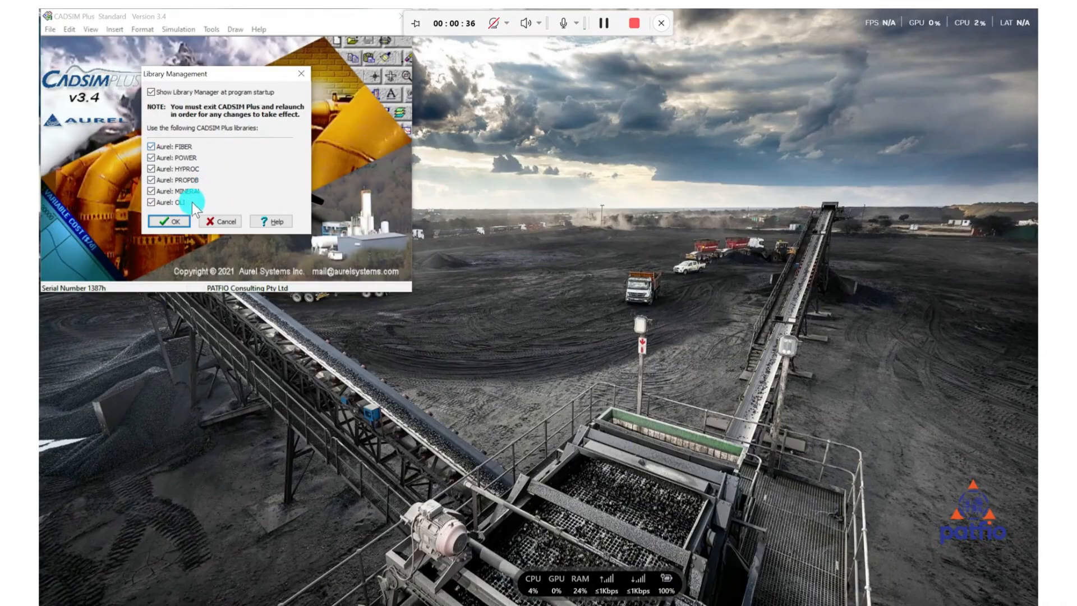
left_click(175, 221)
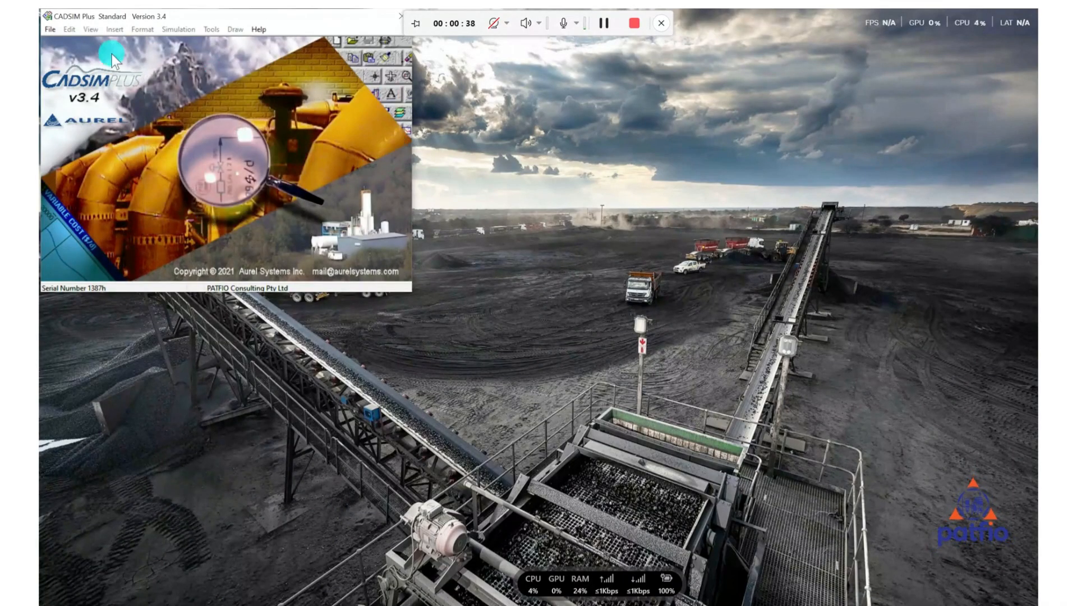
Create a new blank drawing.
left_click(51, 30)
left_click(92, 42)
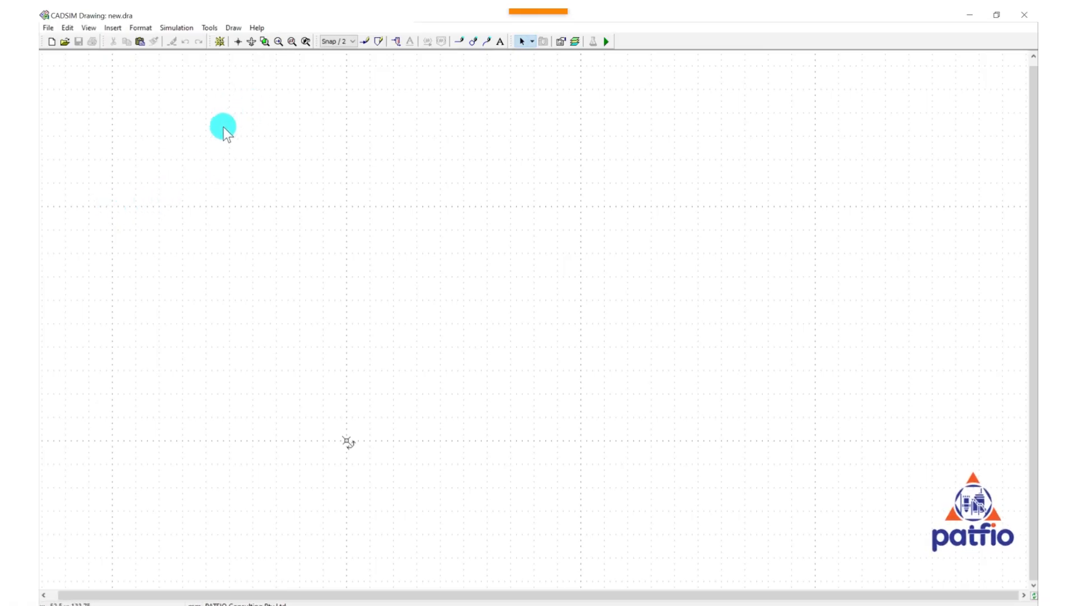
scroll(294, 163, "up", 1)
scroll(296, 162, "down", 2)
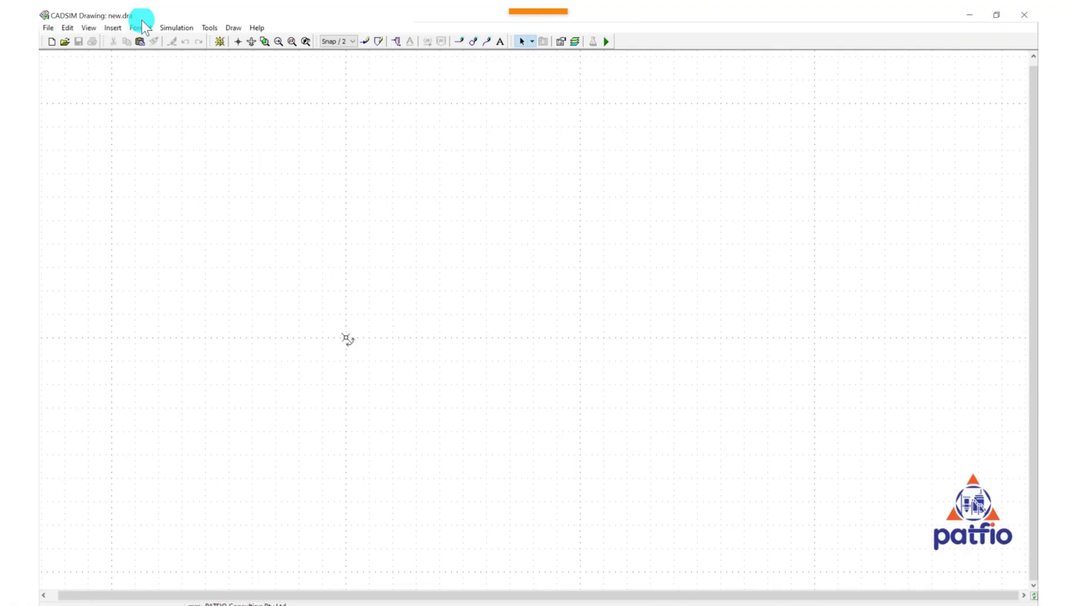
Save the drawing as "Demo Software Navigation" in the My CADSIM folder.
left_click(48, 28)
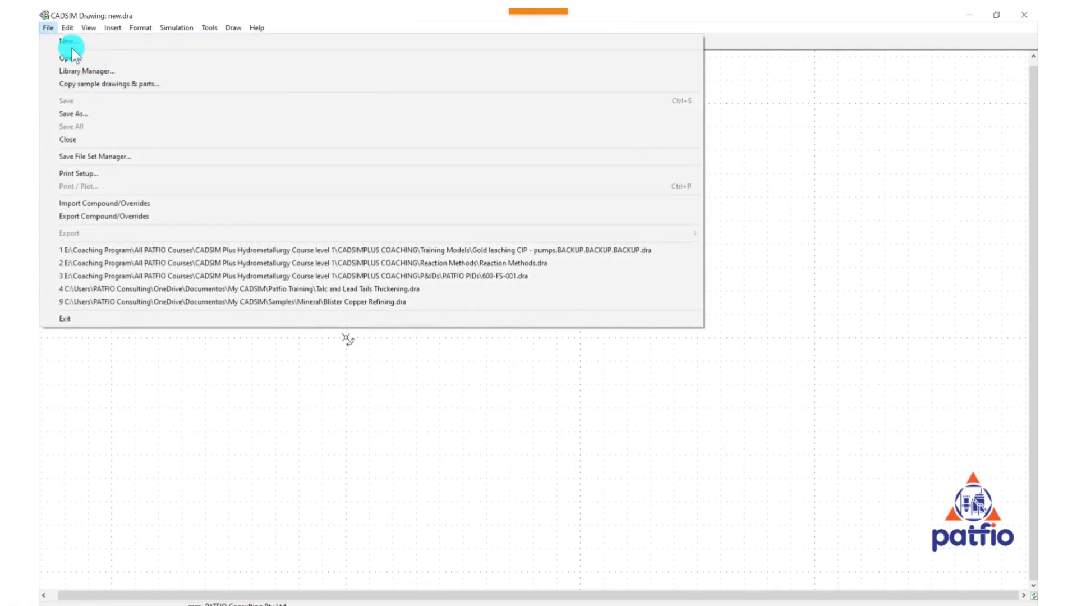
left_click(95, 112)
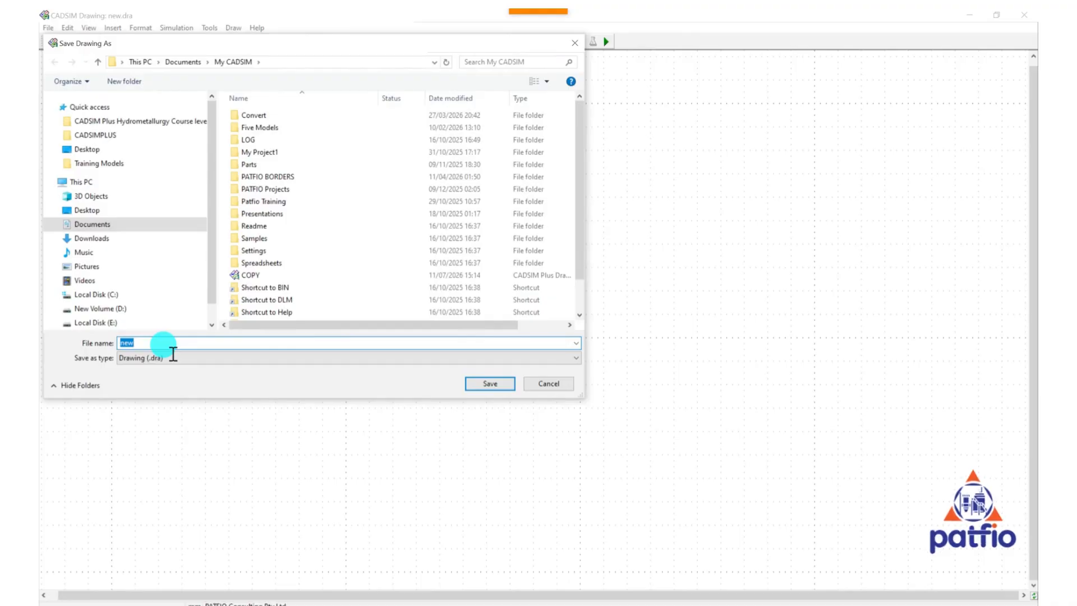
type("dEMO")
key("BackSpace")
key("BackSpace")
key("BackSpace")
key("BackSpace")
type("Demo Software")
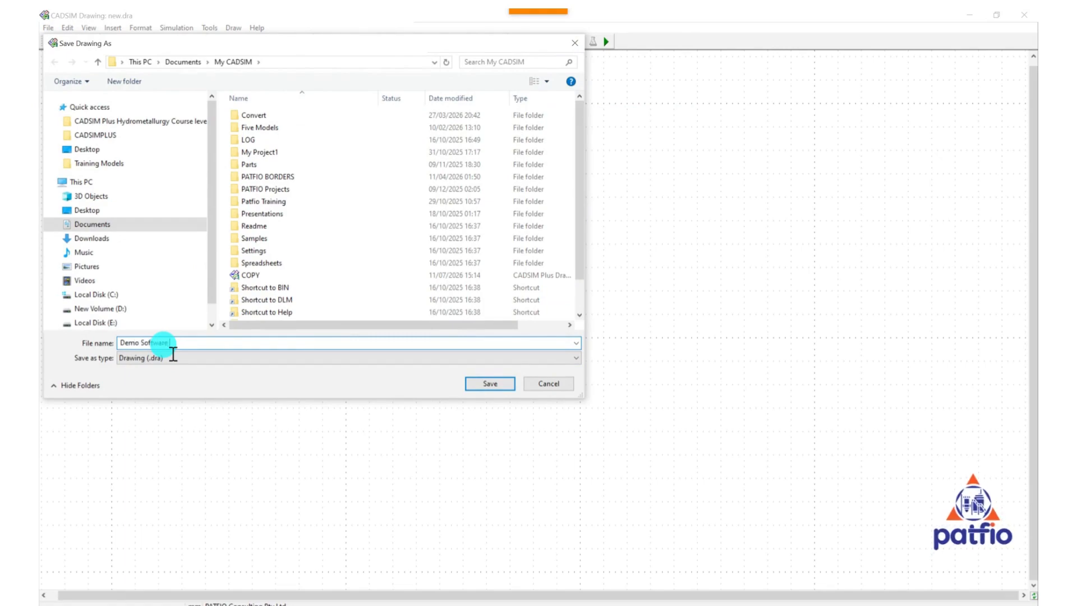
type(" Nav")
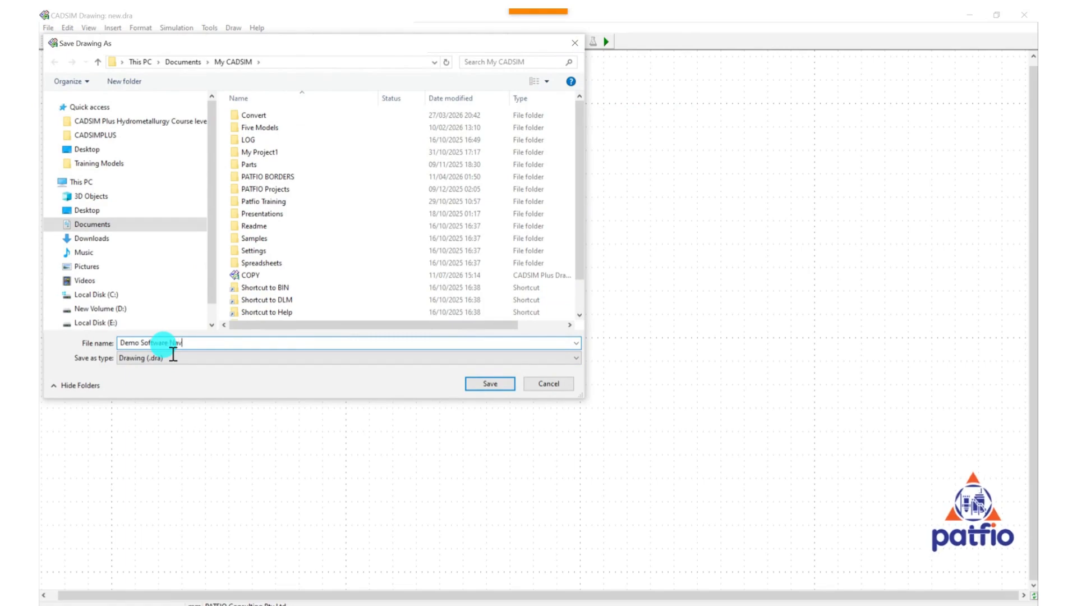
type("igation")
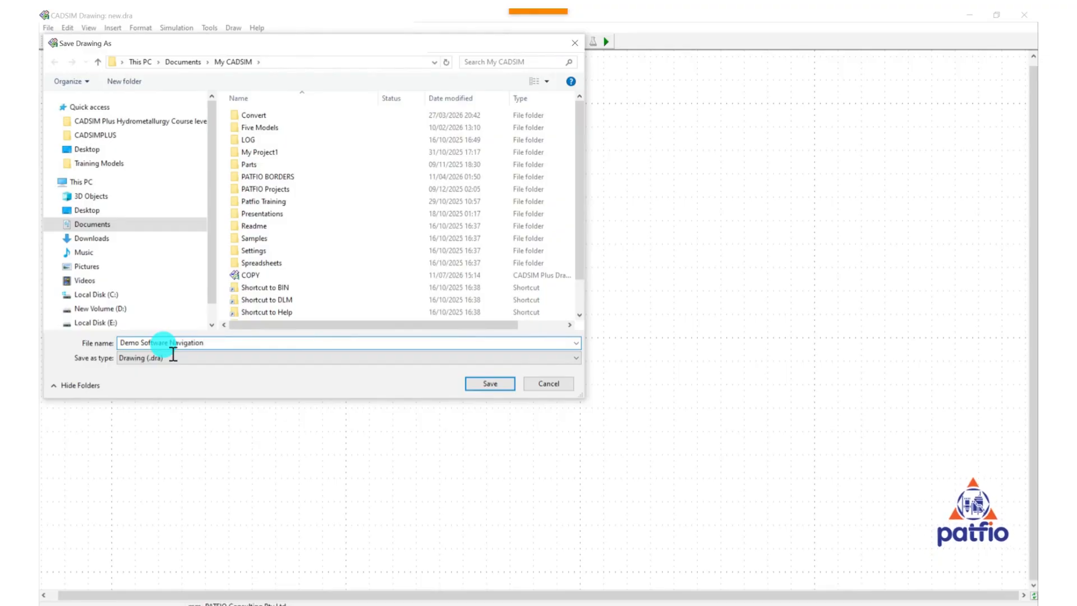
left_click(489, 385)
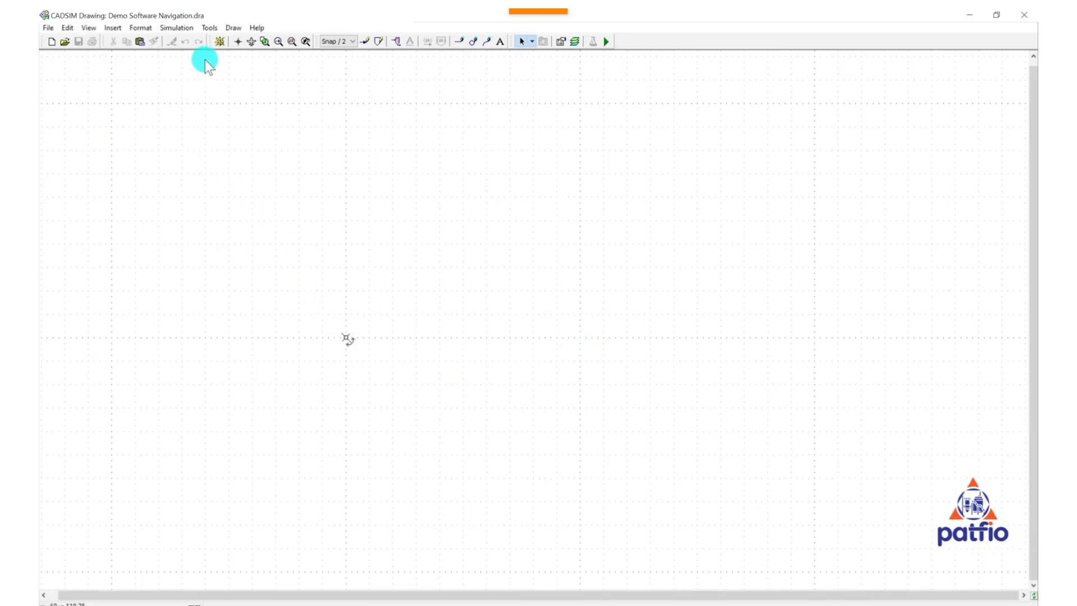
left_click(50, 28)
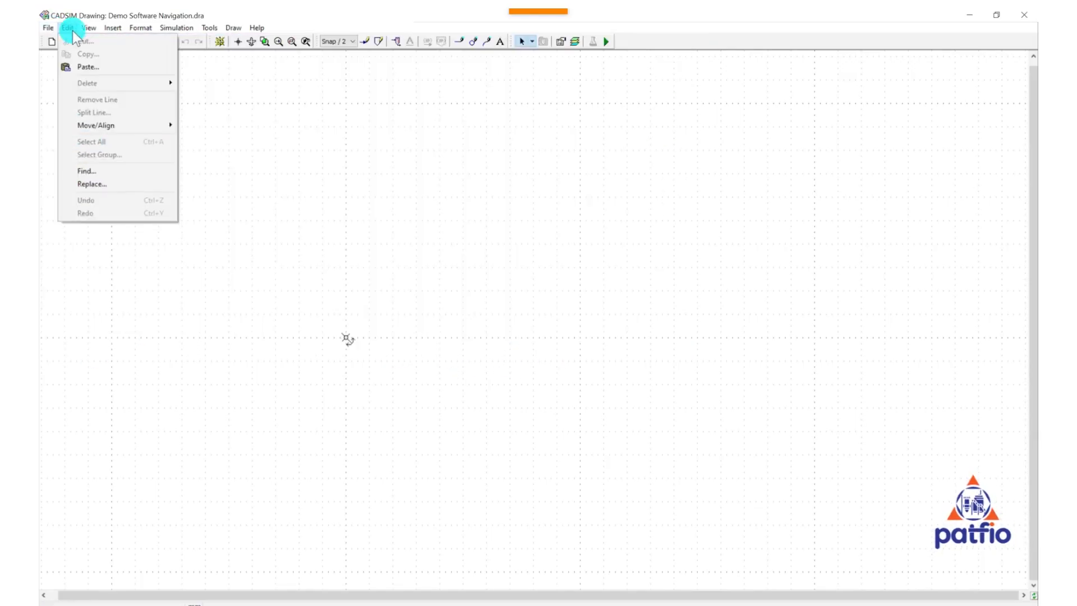
left_click(53, 29)
left_click(50, 28)
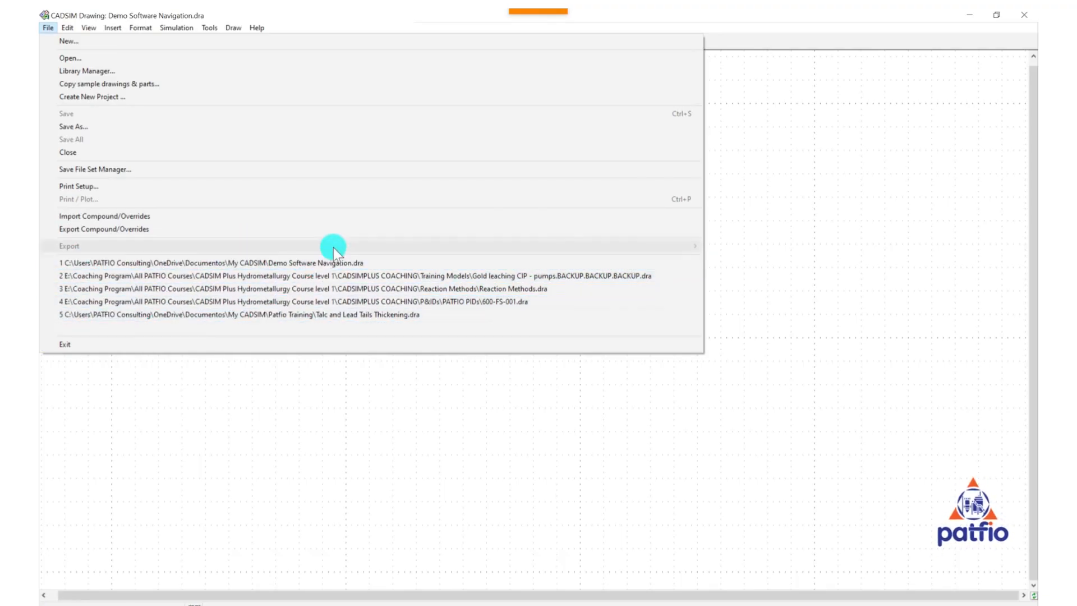
mouse_move(69, 23)
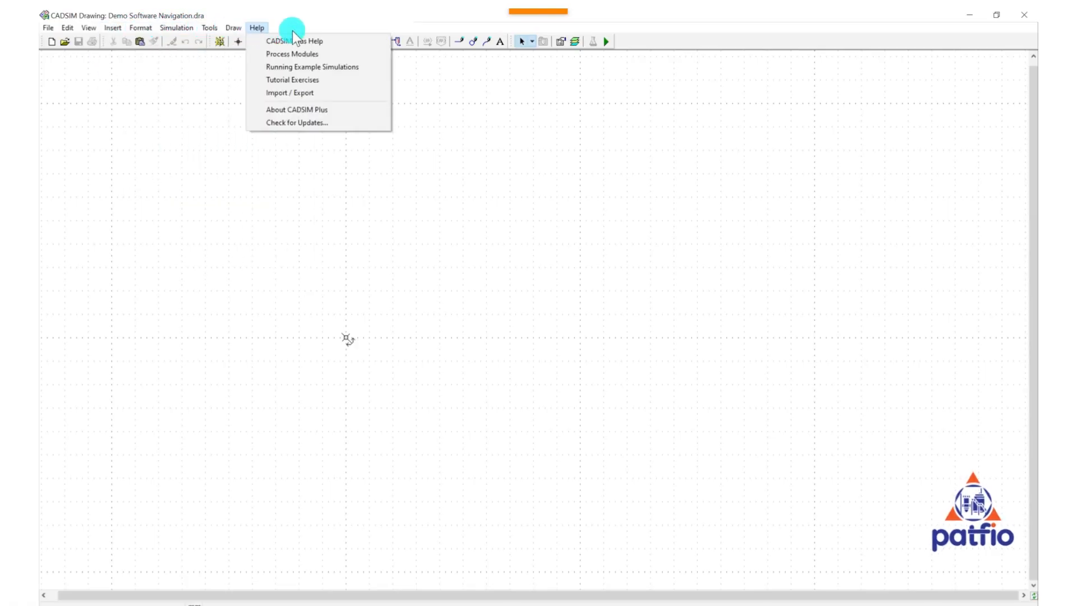
mouse_move(178, 29)
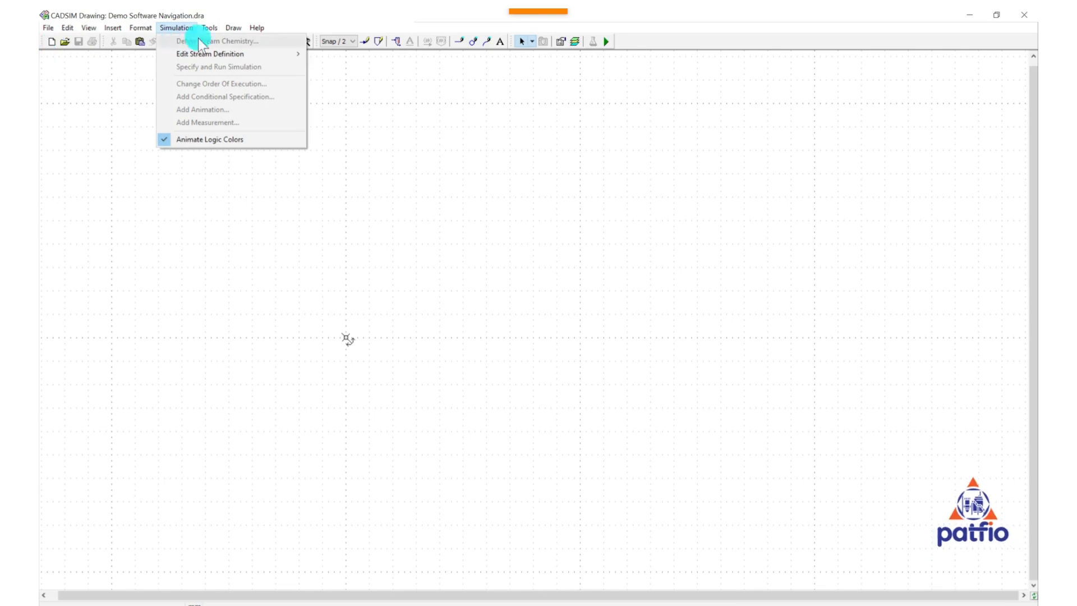
left_click(461, 21)
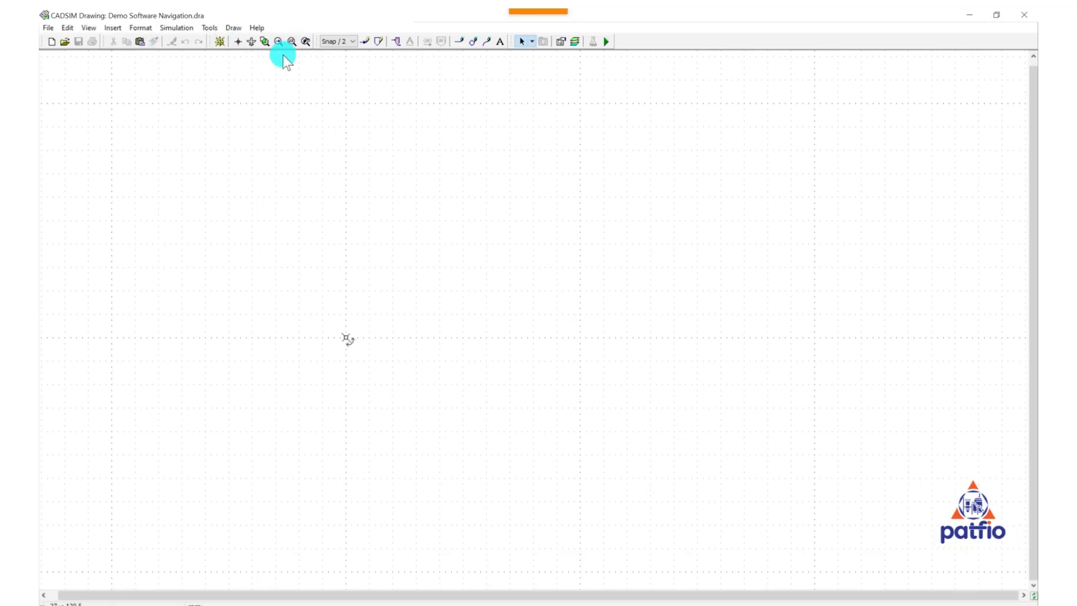
Draw two overlapping circles, one centred at about (55, 0) and a smaller one centred about 40 mm above it.
left_click(474, 41)
left_click(474, 337)
left_click(503, 256)
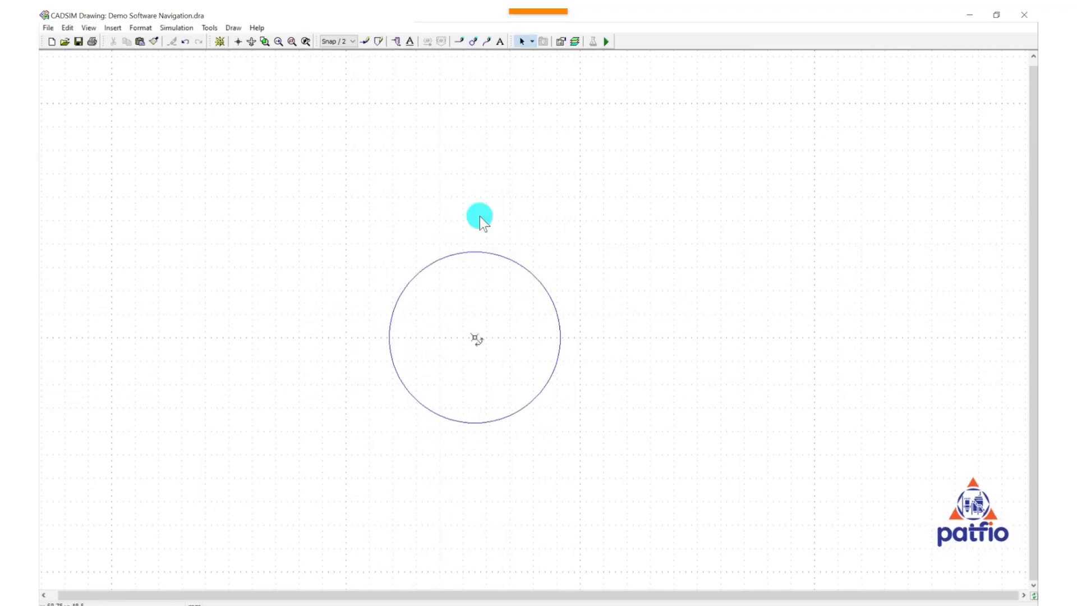
left_click(473, 41)
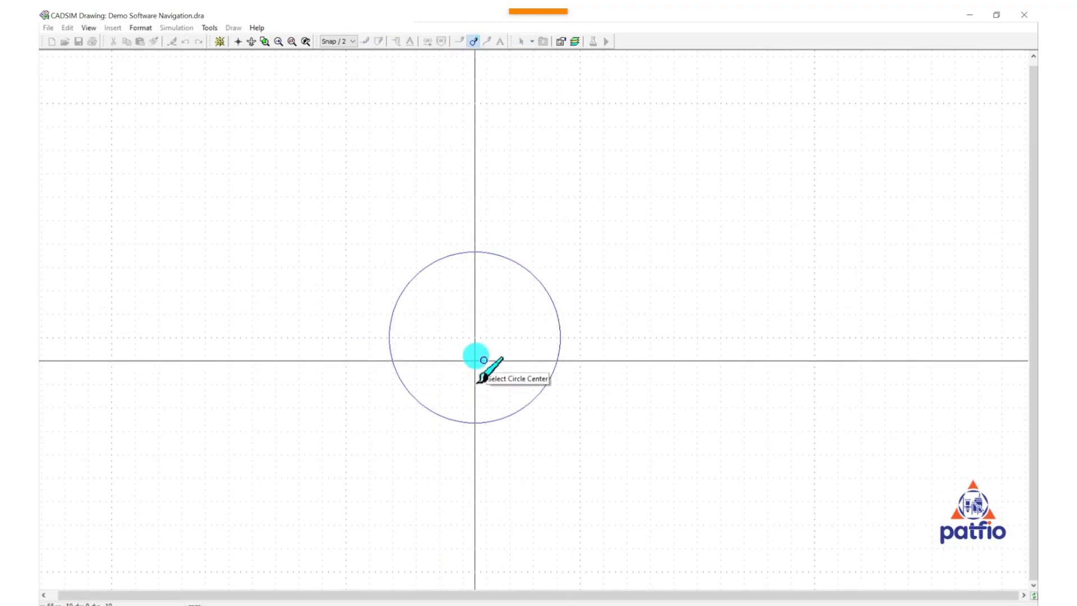
left_click(475, 245)
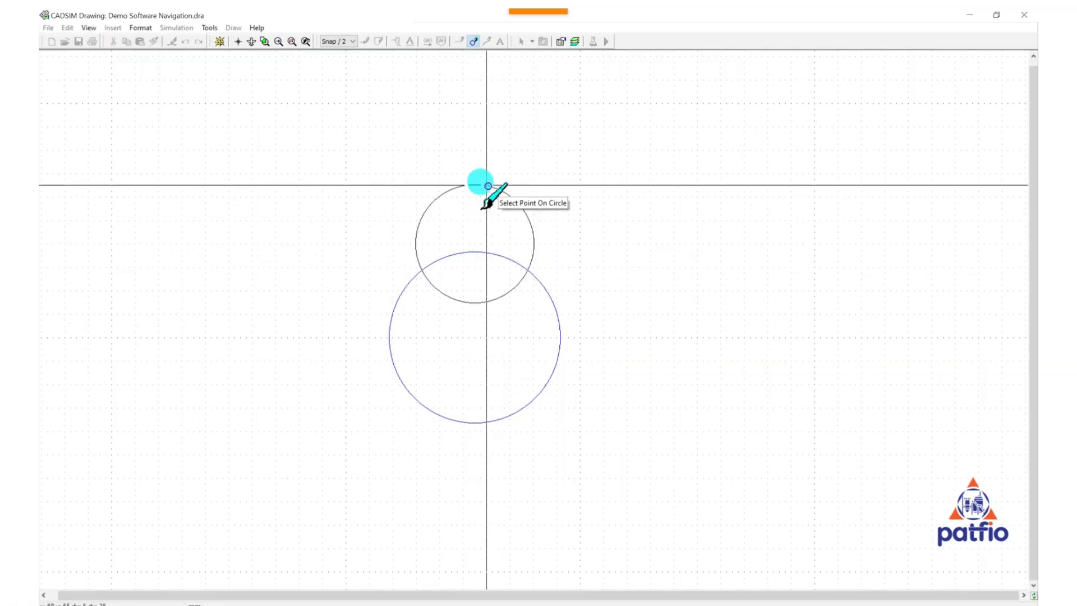
left_click(489, 184)
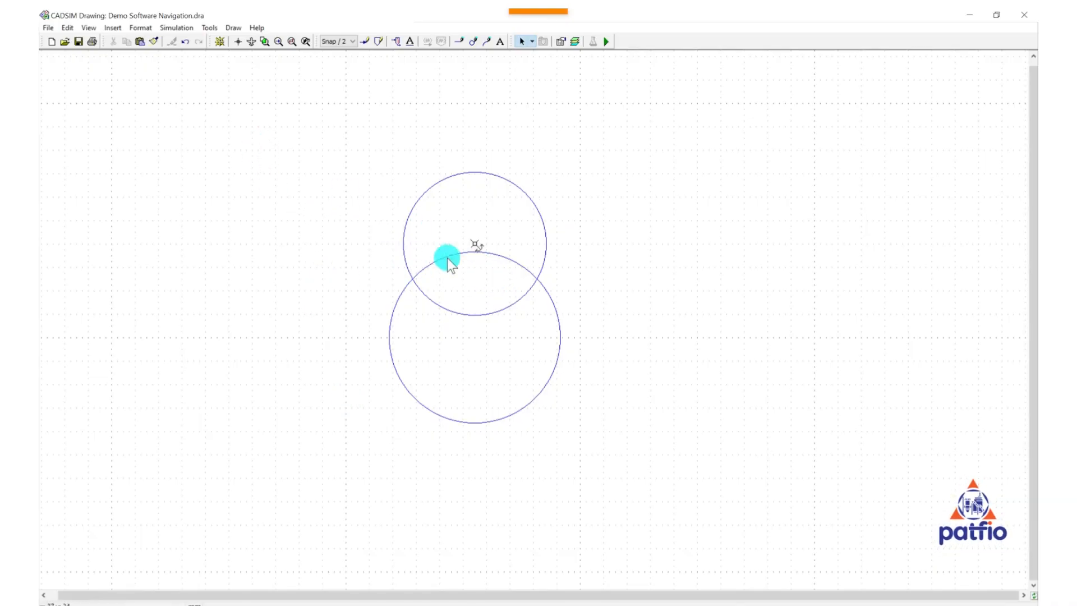
Recentre the view on the two overlapping circles and zoom in and out around them.
left_click(250, 42)
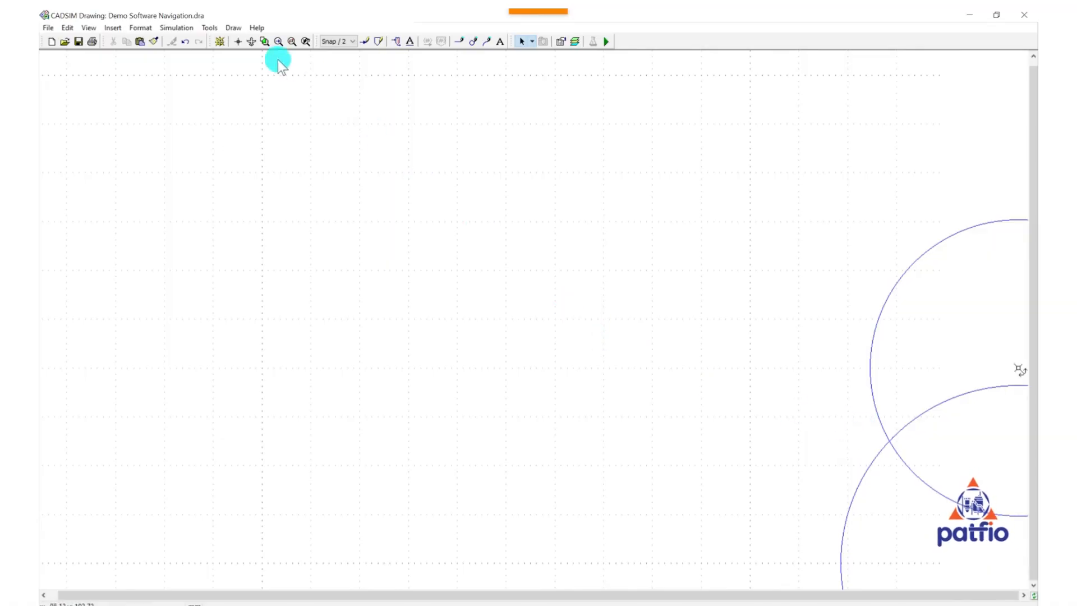
left_click(238, 42)
left_click(920, 443)
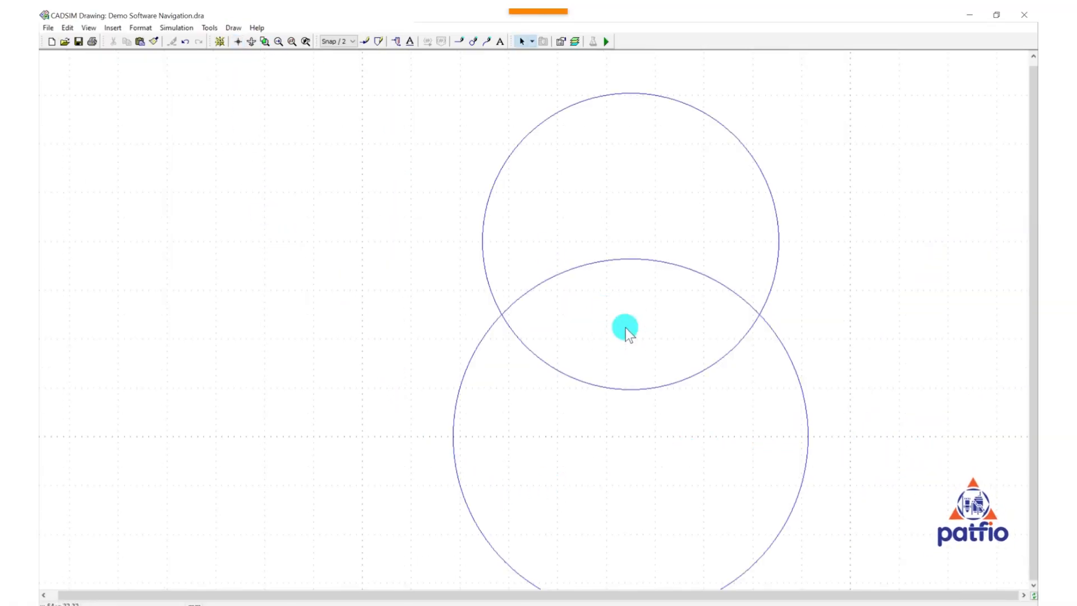
scroll(631, 371, "down", 2)
scroll(632, 370, "up", 2)
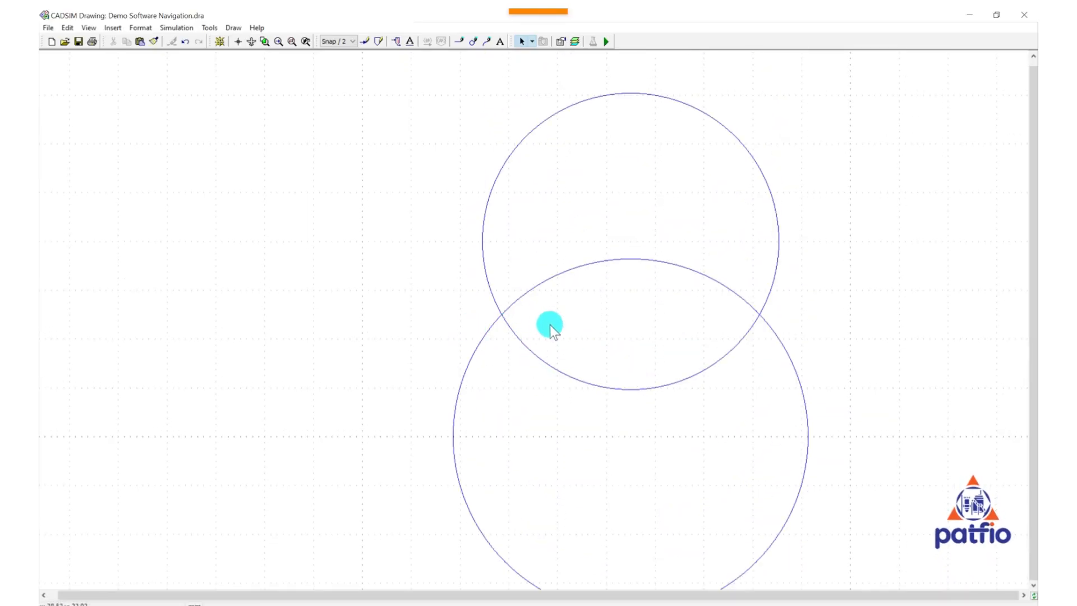
scroll(544, 365, "down", 3)
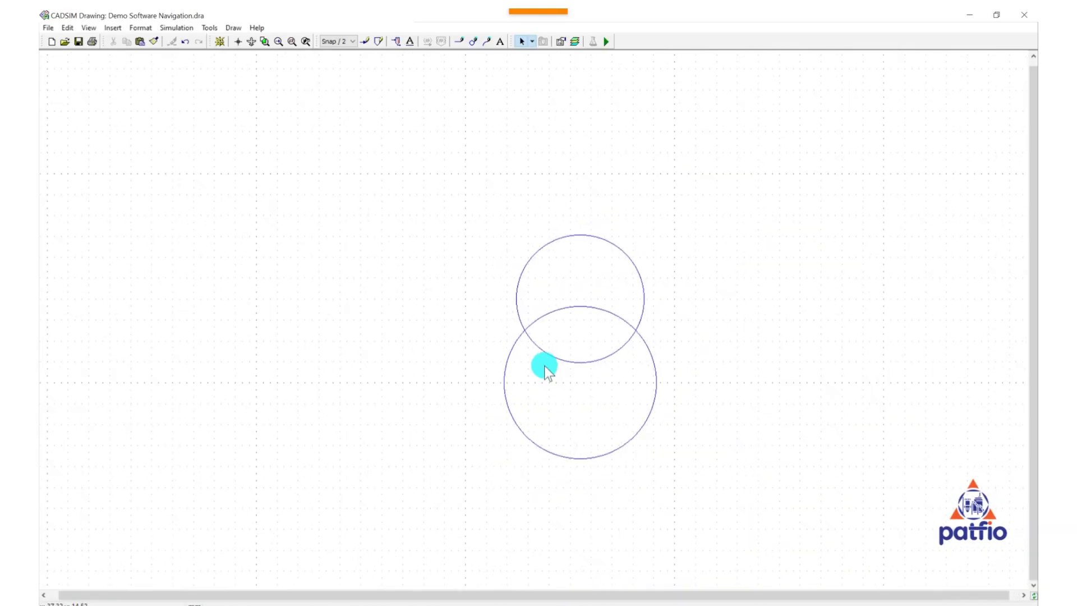
Pan both circles back into the middle of the view and try framing them with a zoom window.
left_click(251, 40)
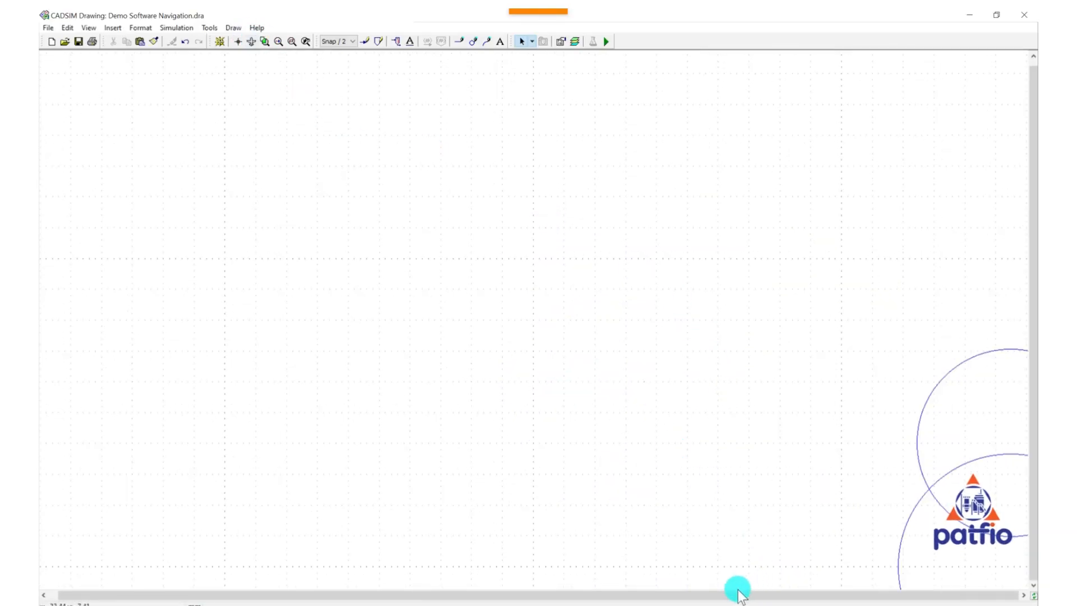
left_click_drag(830, 487, 668, 427)
left_click_drag(922, 448, 399, 257)
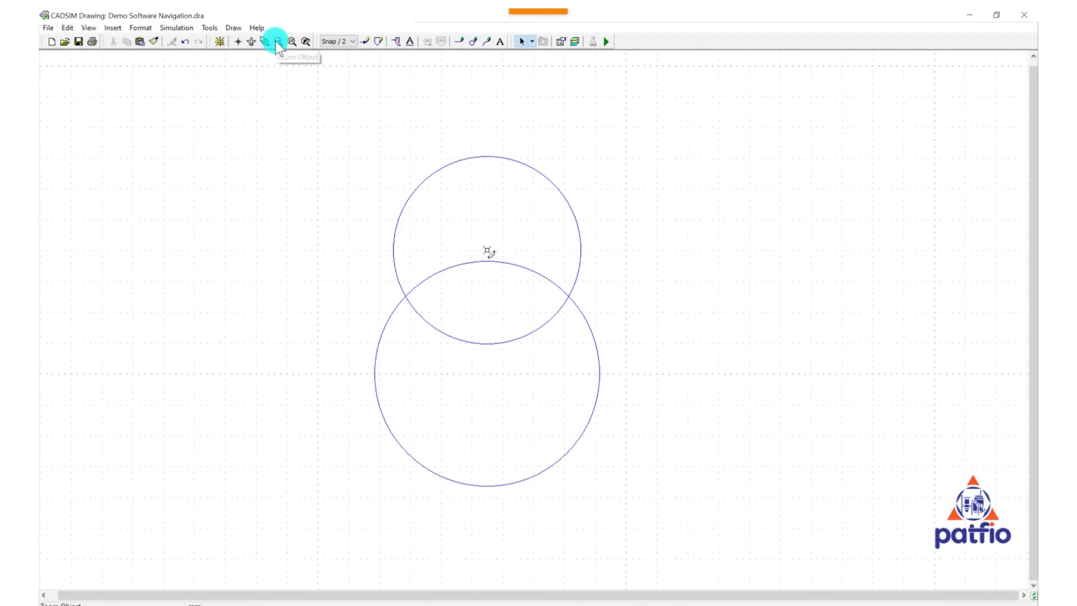
left_click(291, 41)
left_click_drag(297, 116, 643, 497)
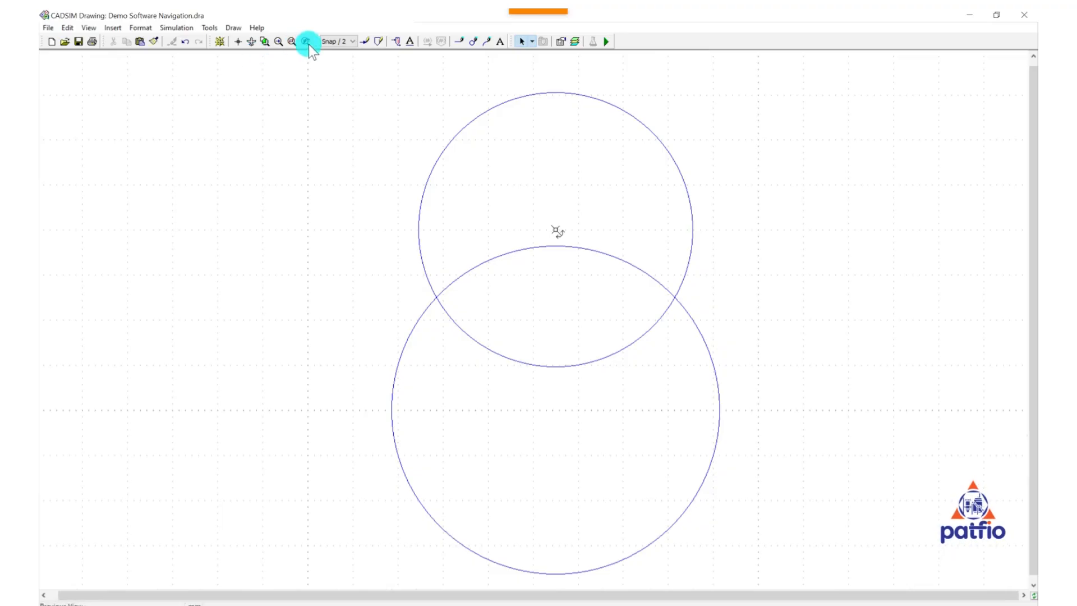
left_click(260, 40)
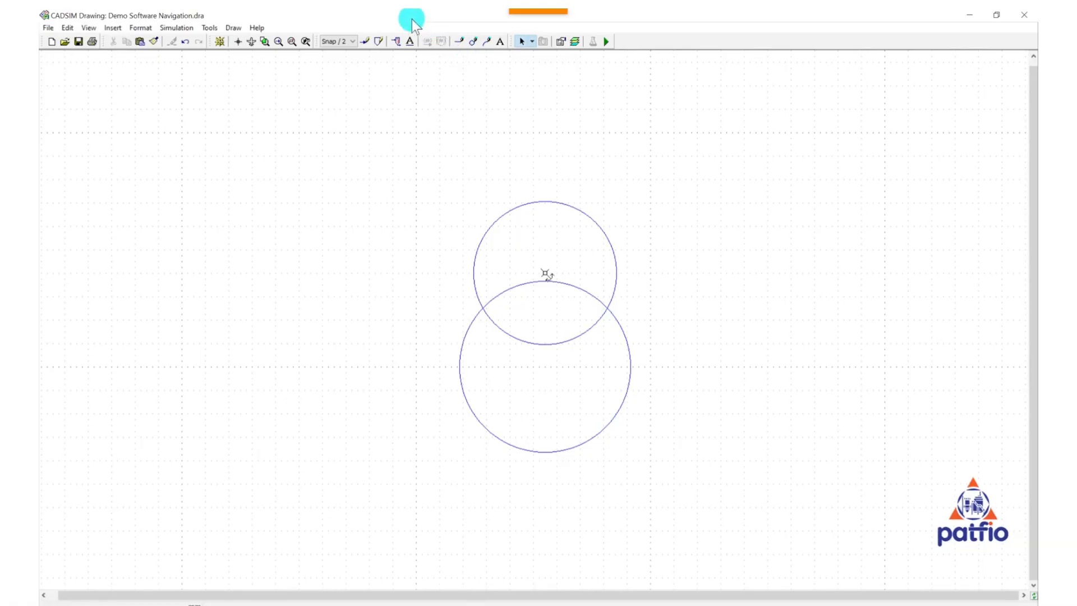
Draw two parallel horizontal stream lines above the circles, each 100 mm long, running left to right and 10 mm apart.
left_click(366, 42)
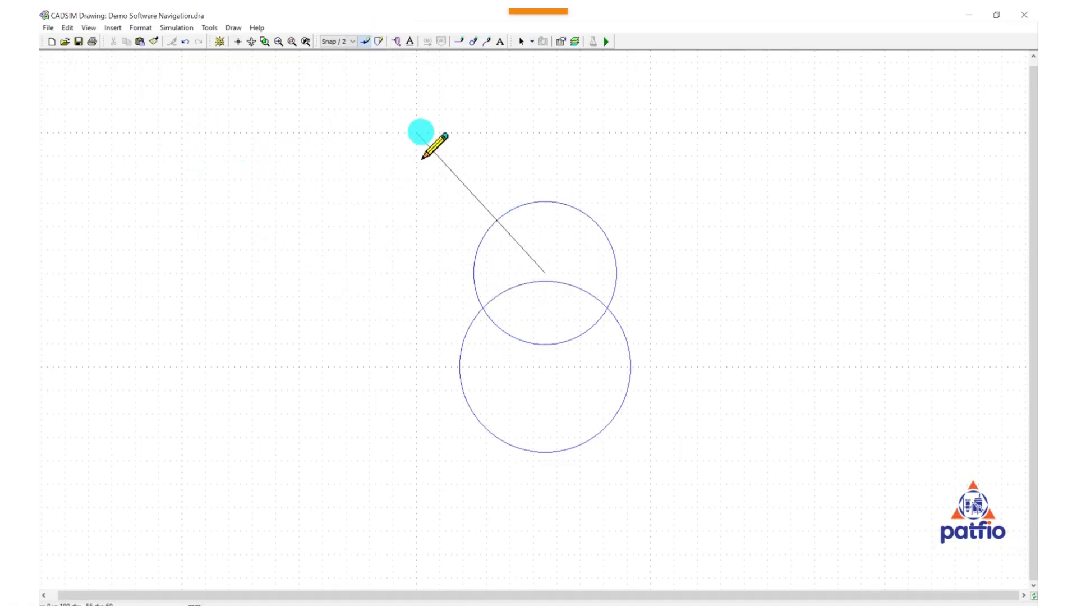
left_click_drag(417, 132, 650, 133)
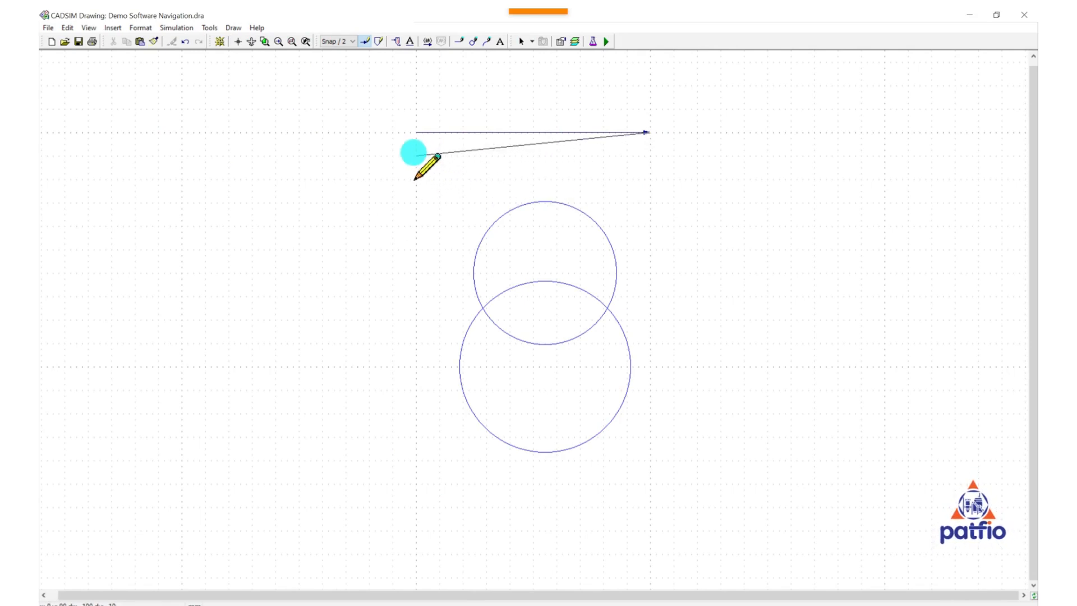
left_click_drag(415, 155, 649, 156)
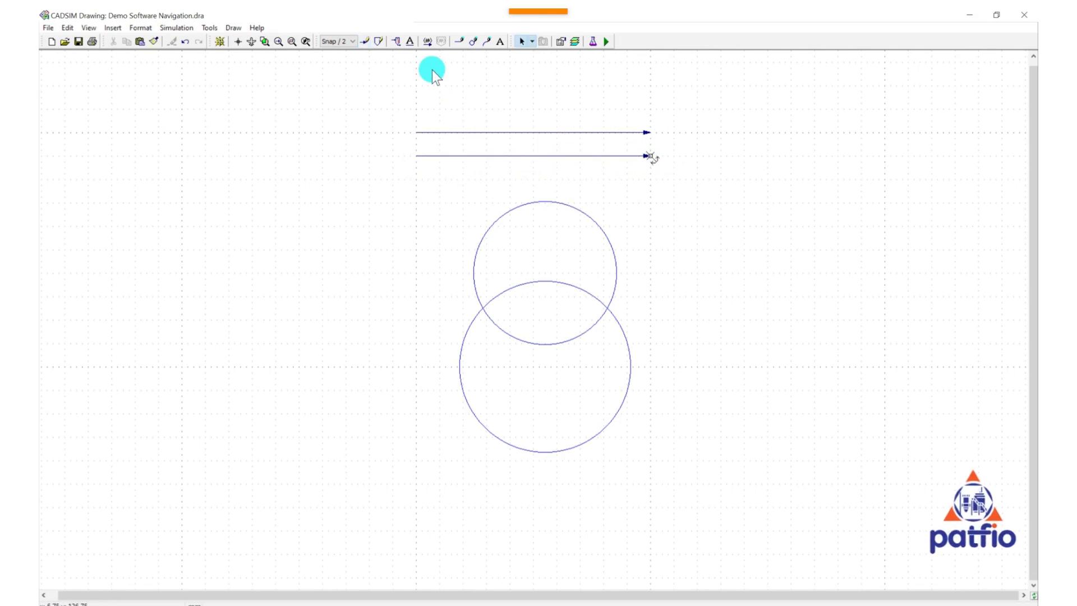
Draw a closed 60 by 40 mm equipment rectangle at the arrow ends of the two streams and name it Reactor 1.
left_click(379, 41)
left_click(650, 155)
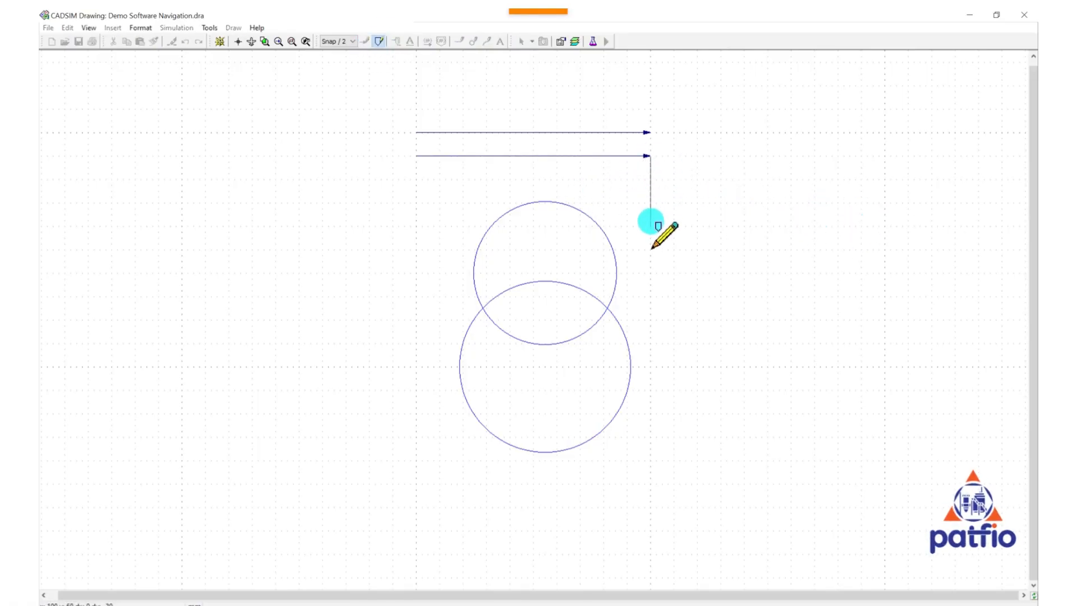
left_click(650, 202)
left_click(791, 202)
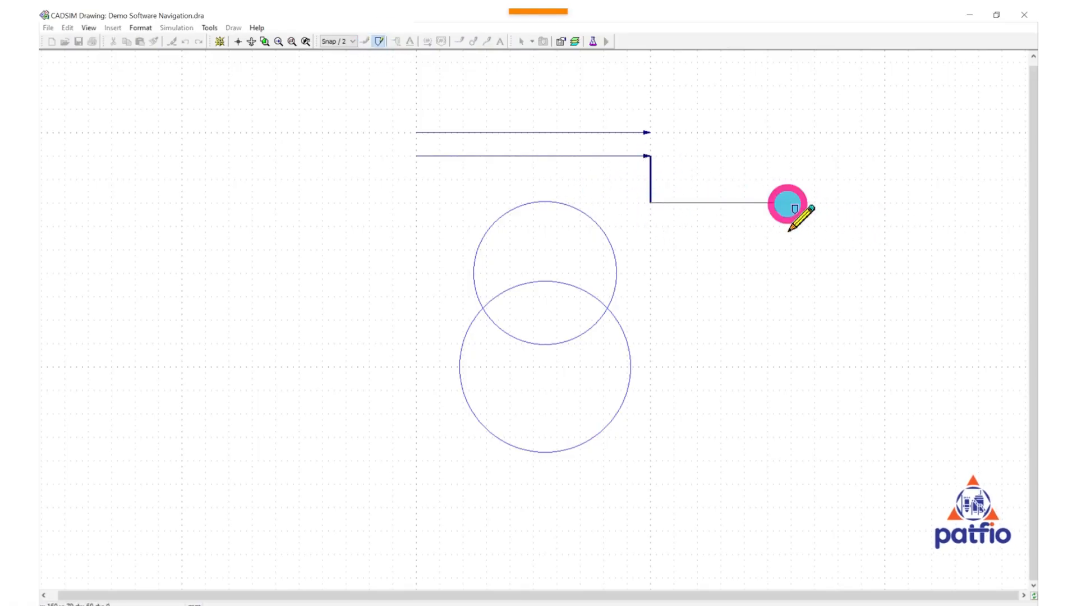
left_click(791, 109)
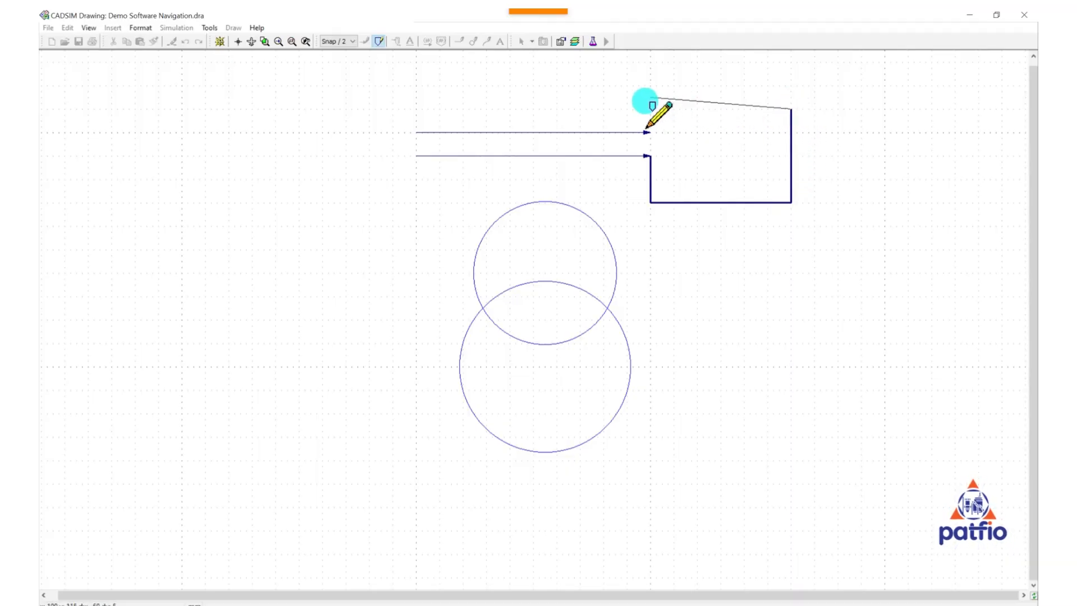
left_click(649, 108)
left_click(648, 155)
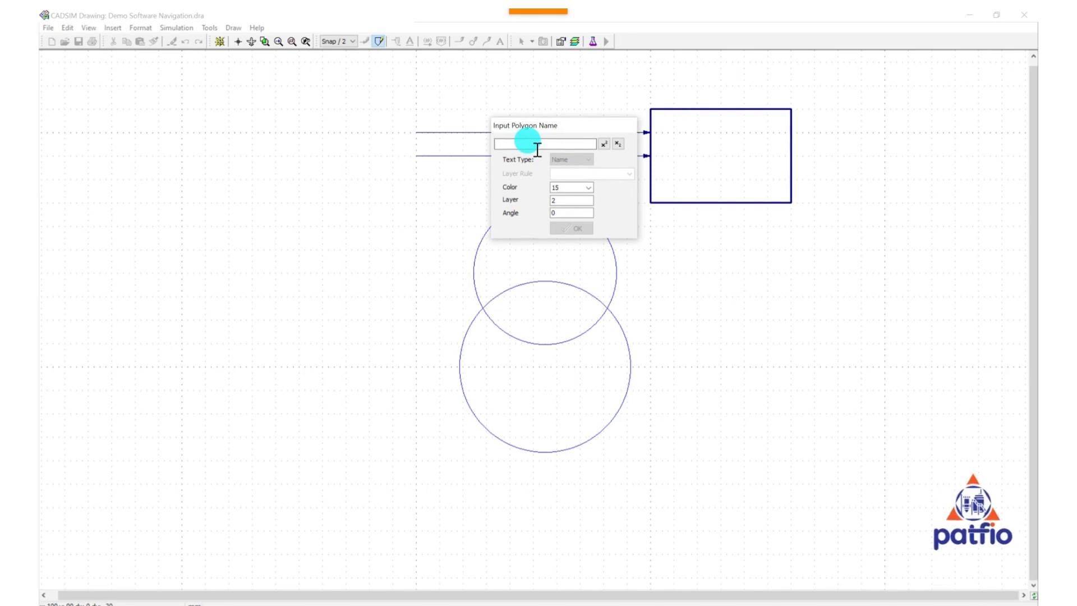
type("Reactor 1")
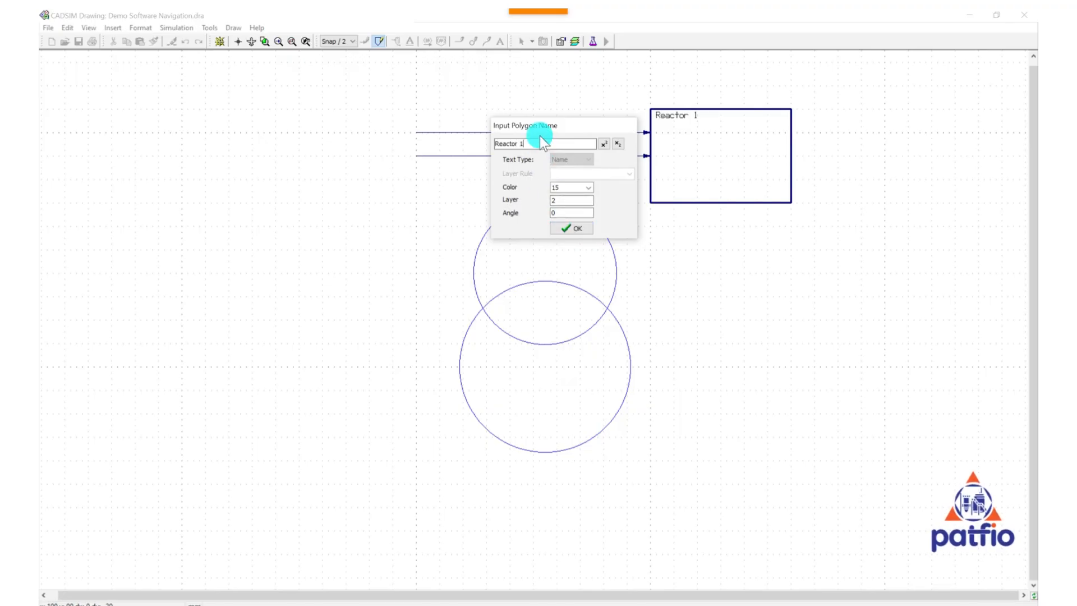
left_click(571, 228)
Draw a 45 mm horizontal outlet stream running right from the side of Reactor 1, level with its lower inlet stream.
left_click(792, 155)
left_click(895, 156)
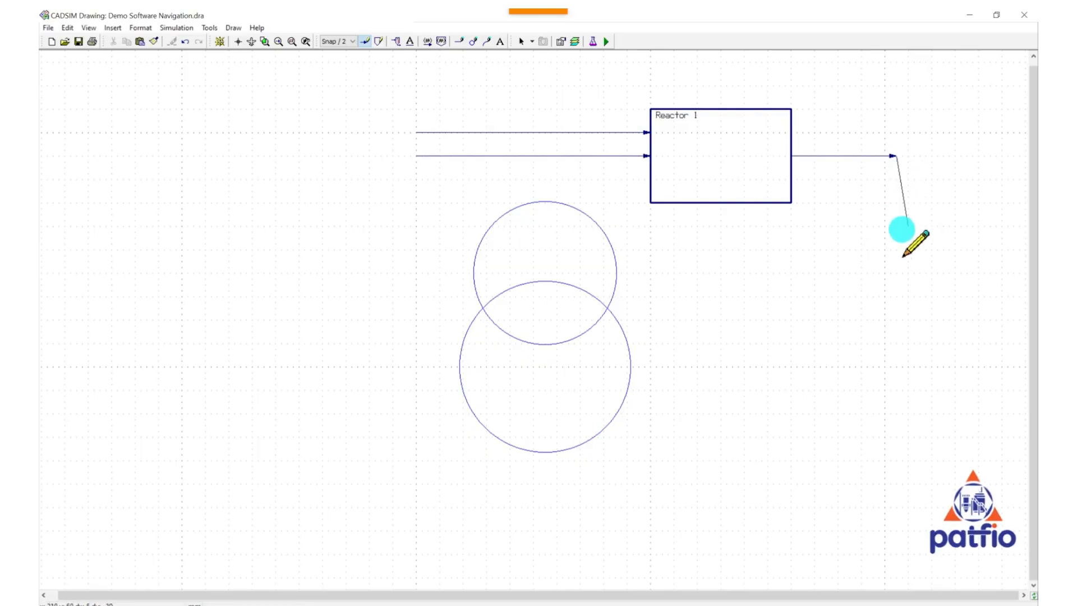
key("Escape")
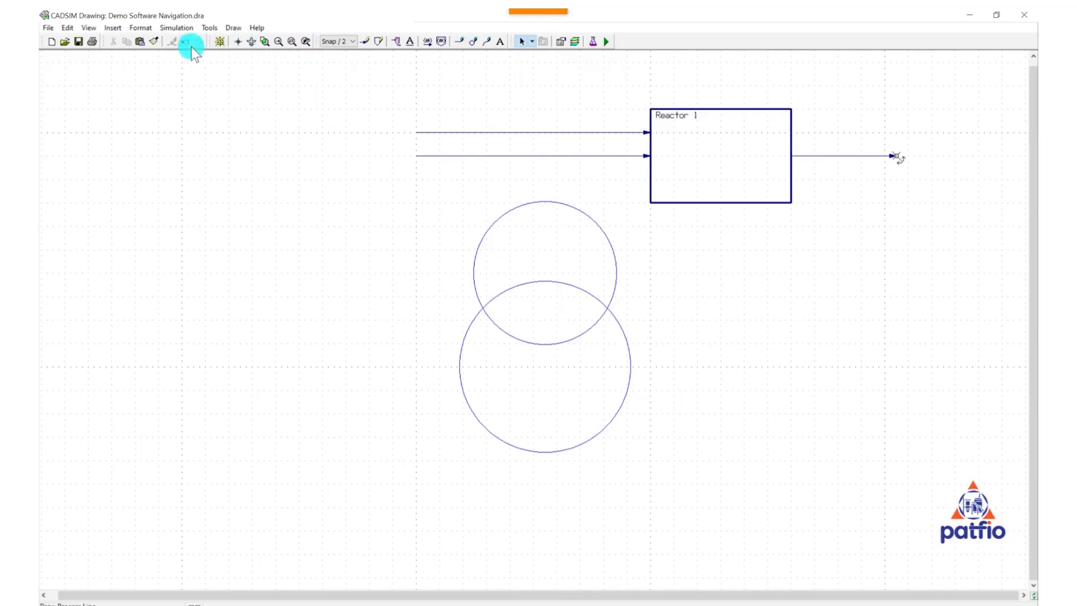
Check the properties of Reactor 1's bottom edge, close them unchanged, and move the edge up 10 mm to shorten the rectangle.
double_click(711, 203)
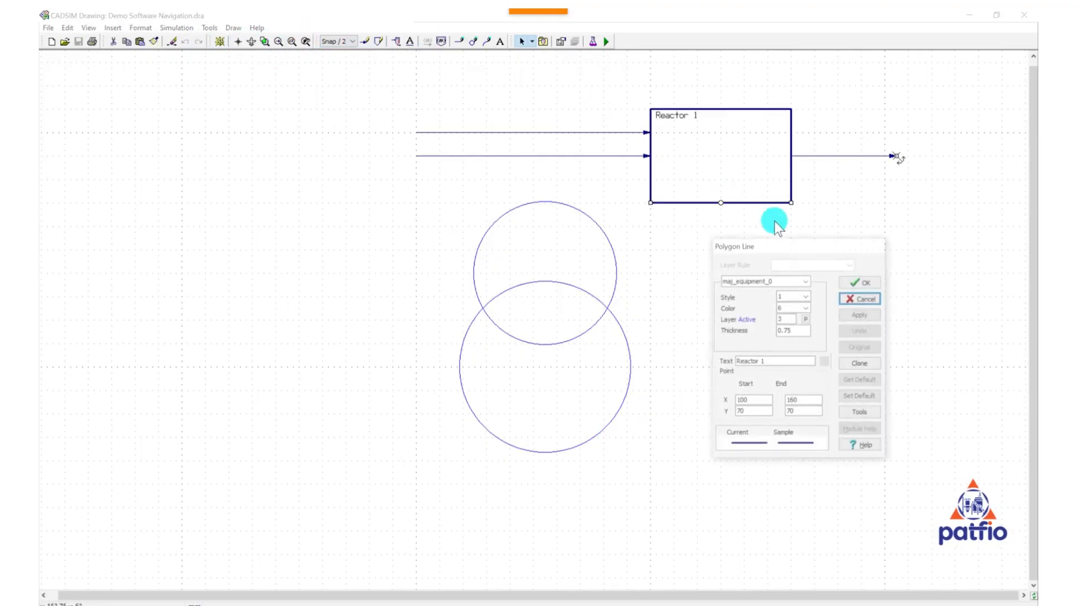
left_click(866, 287)
double_click(701, 203)
left_click_drag(724, 205, 720, 180)
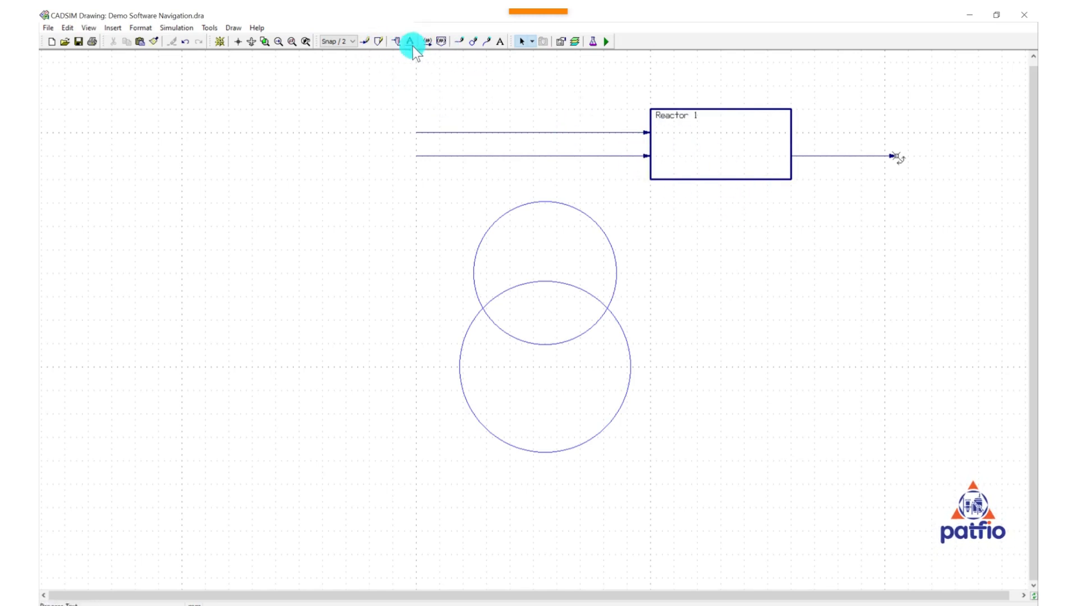
Draw a closed equipment outline 30 mm wide and 85 mm high at the outlet stream's end, with a stepped neck and tapered base, named cyclone1.
left_click(378, 42)
left_click(895, 121)
left_click(908, 121)
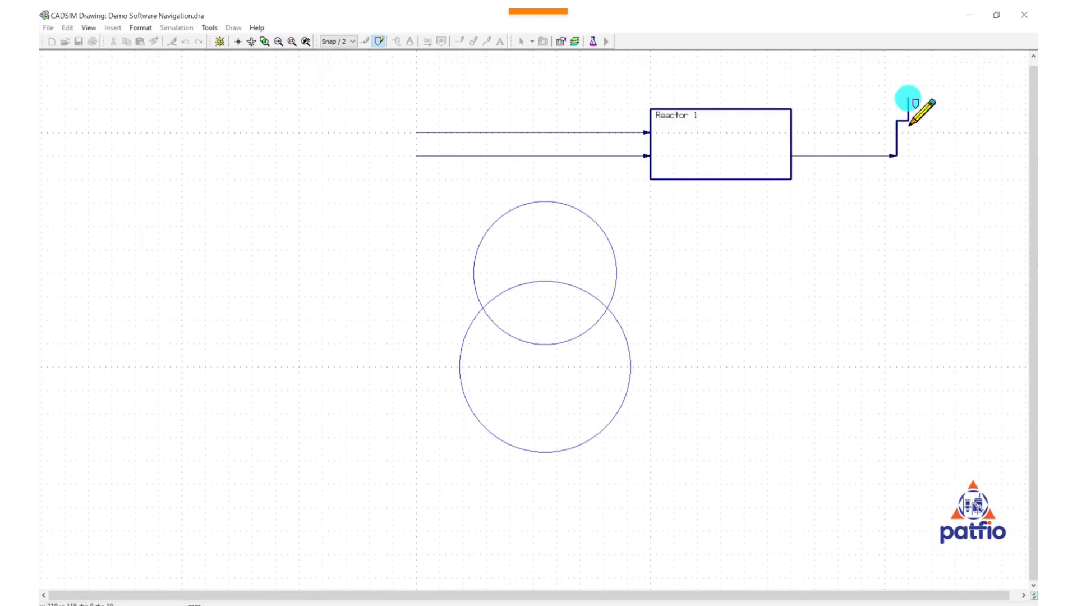
left_click(952, 97)
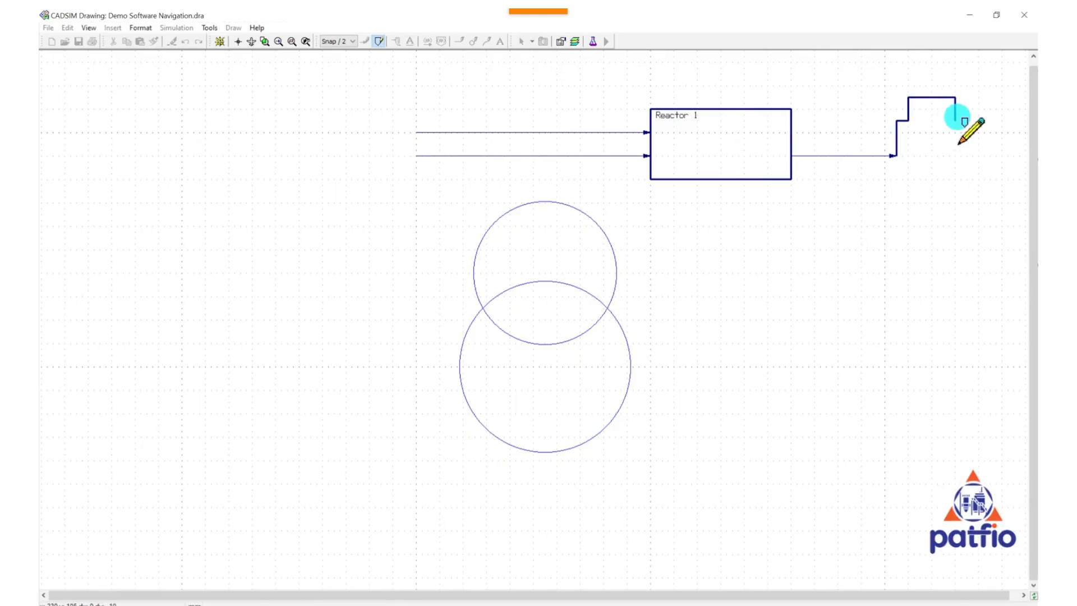
left_click(966, 121)
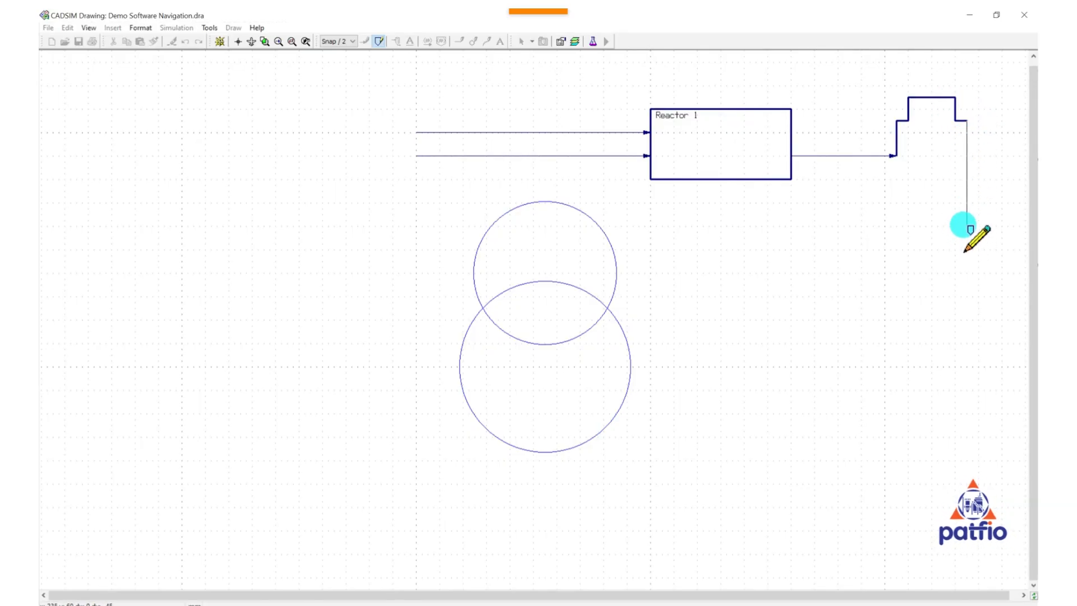
double_click(967, 225)
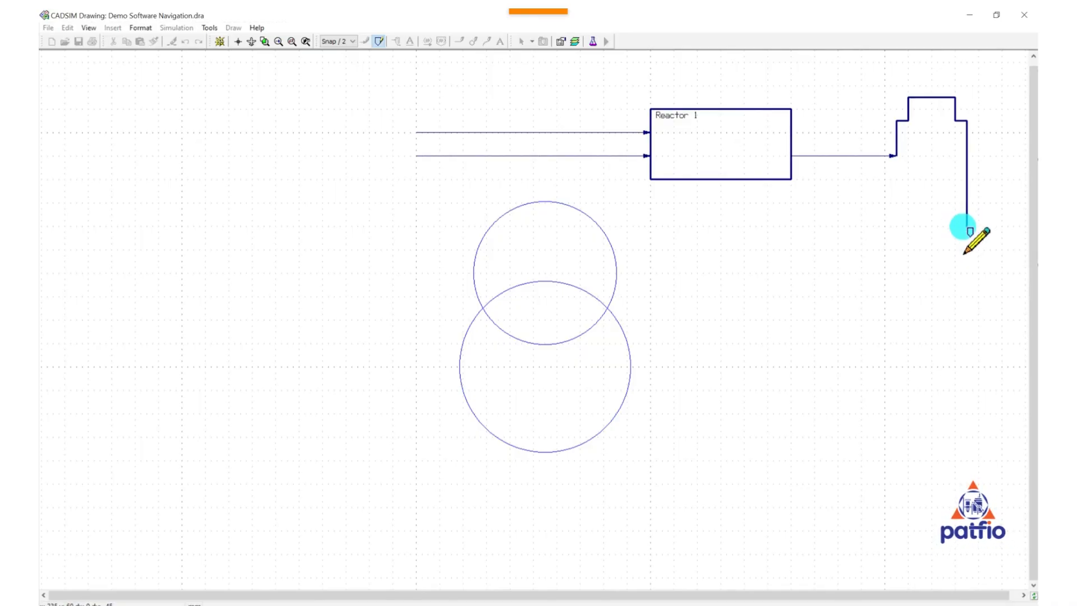
left_click(967, 227)
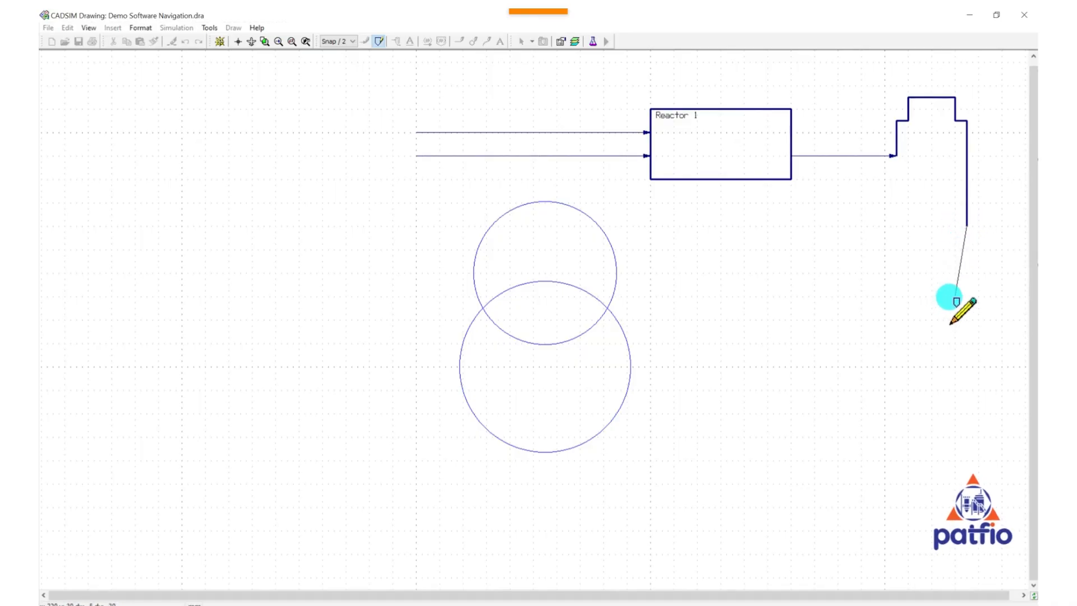
left_click(957, 296)
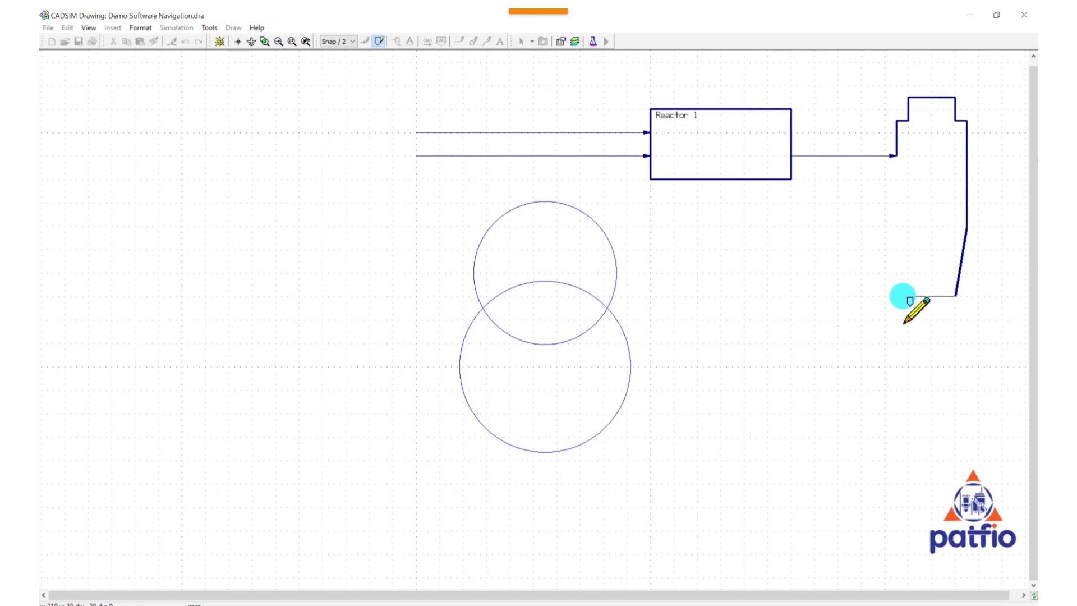
left_click(907, 296)
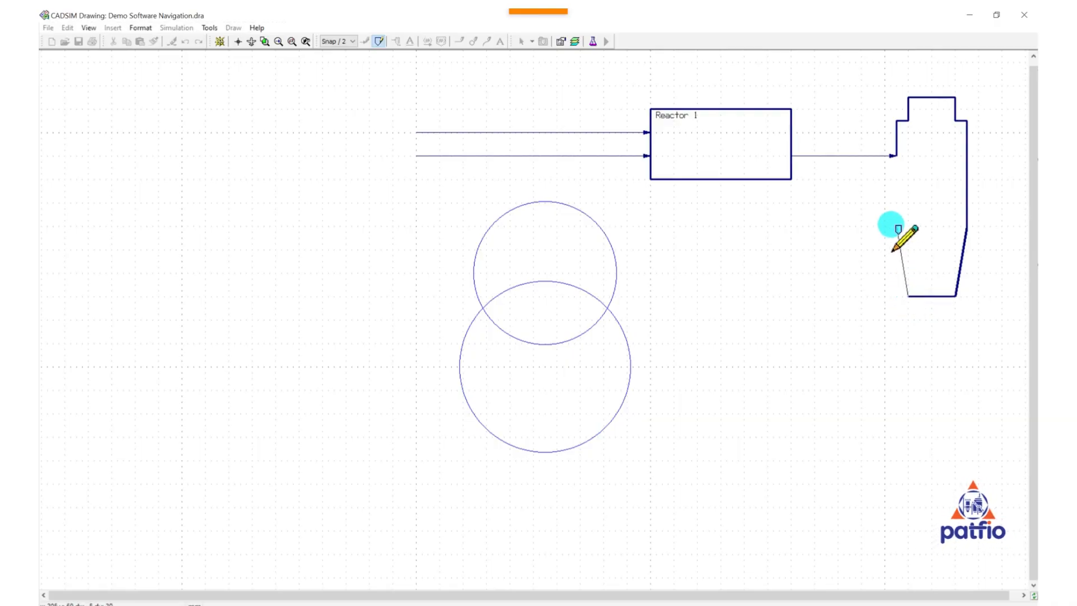
left_click(896, 228)
left_click(897, 155)
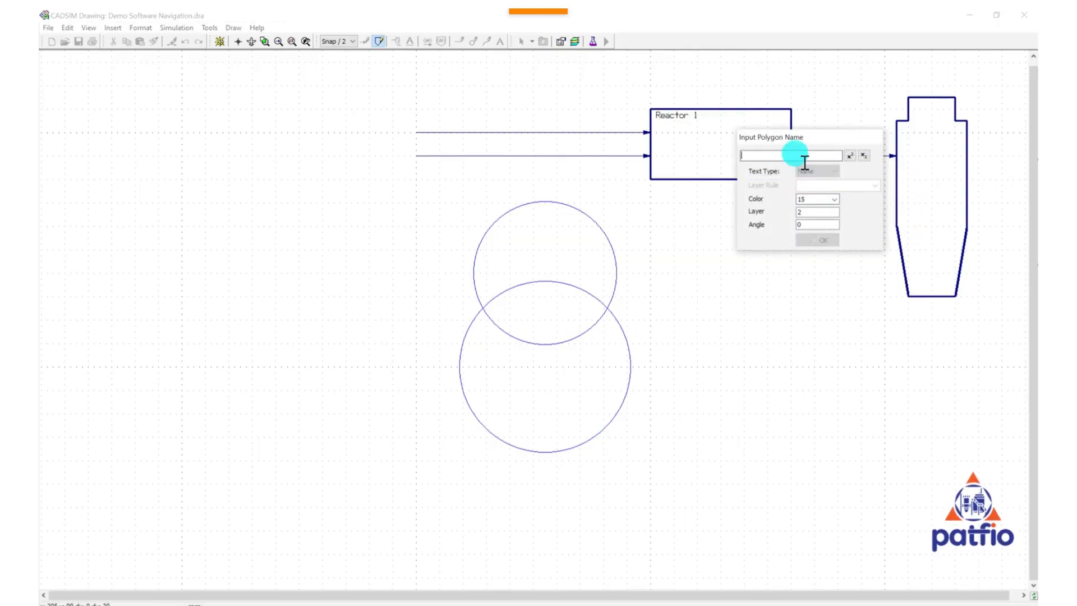
type("cyclone1")
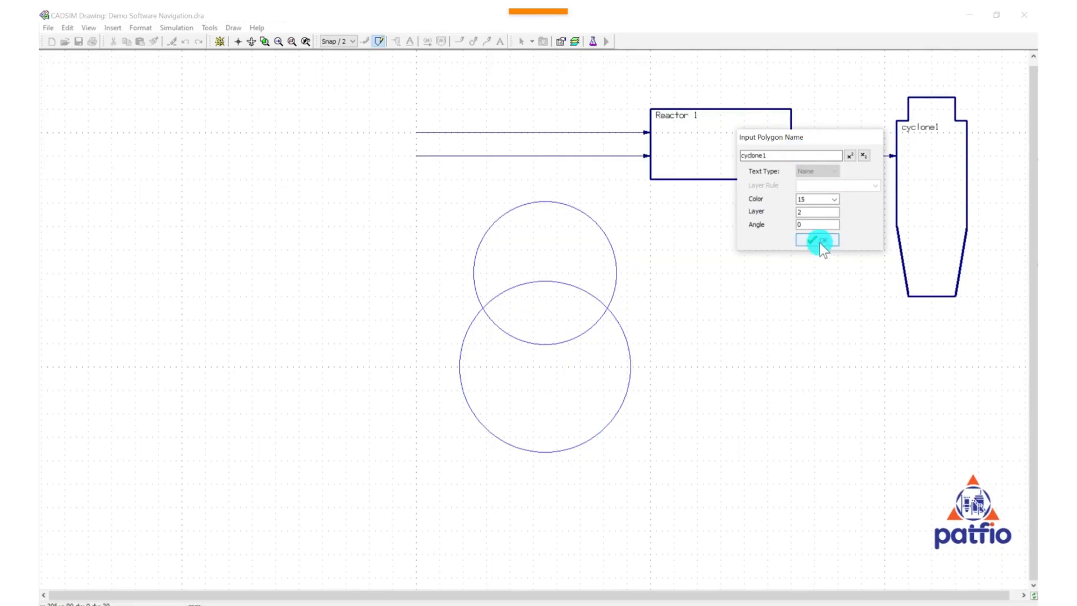
left_click(819, 241)
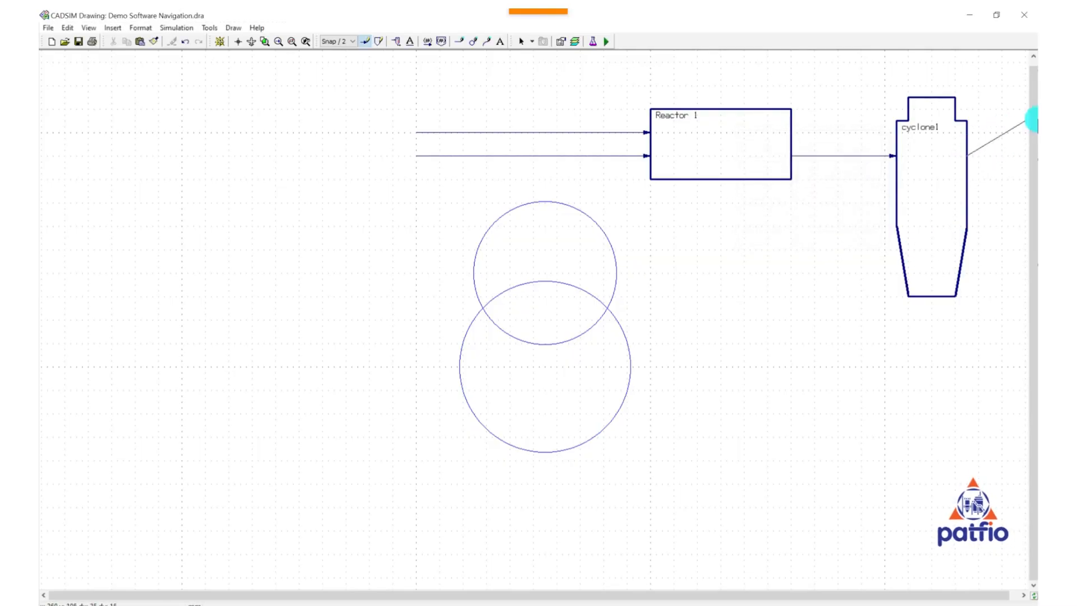
Draw a 15 mm outlet stream from the right side of cyclone1 and a separate 50 mm horizontal stream right of the larger circle.
left_click(1001, 156)
key("Escape")
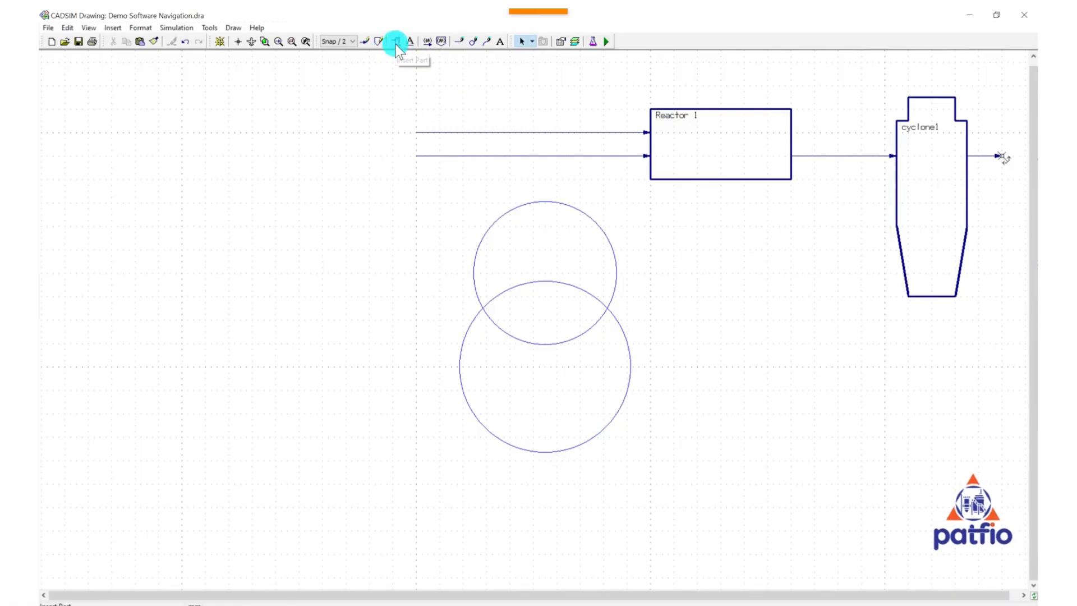
left_click(251, 41)
left_click_drag(731, 302, 519, 340)
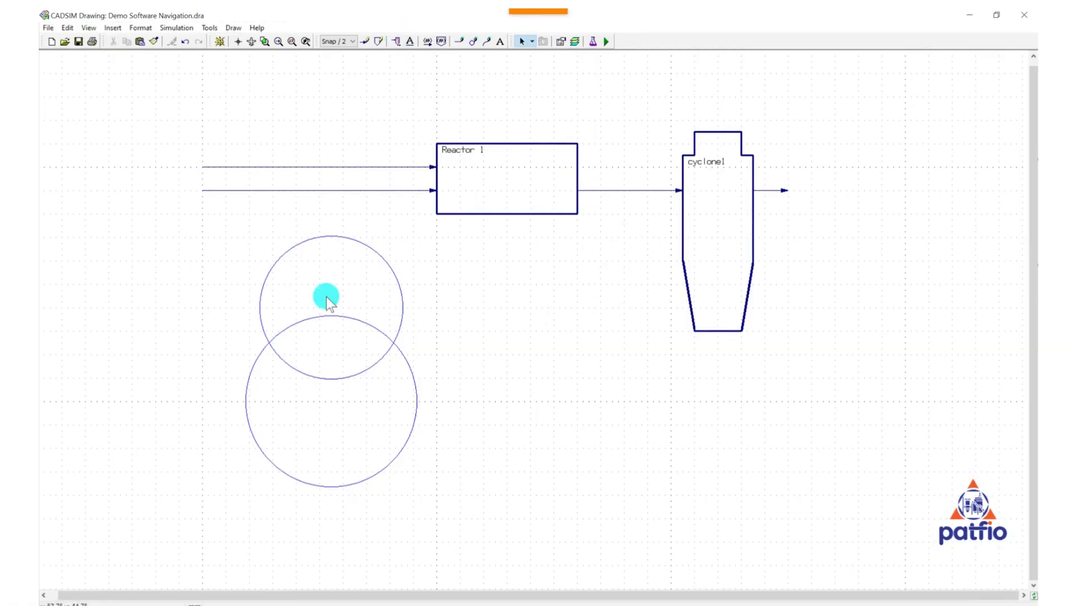
left_click(361, 44)
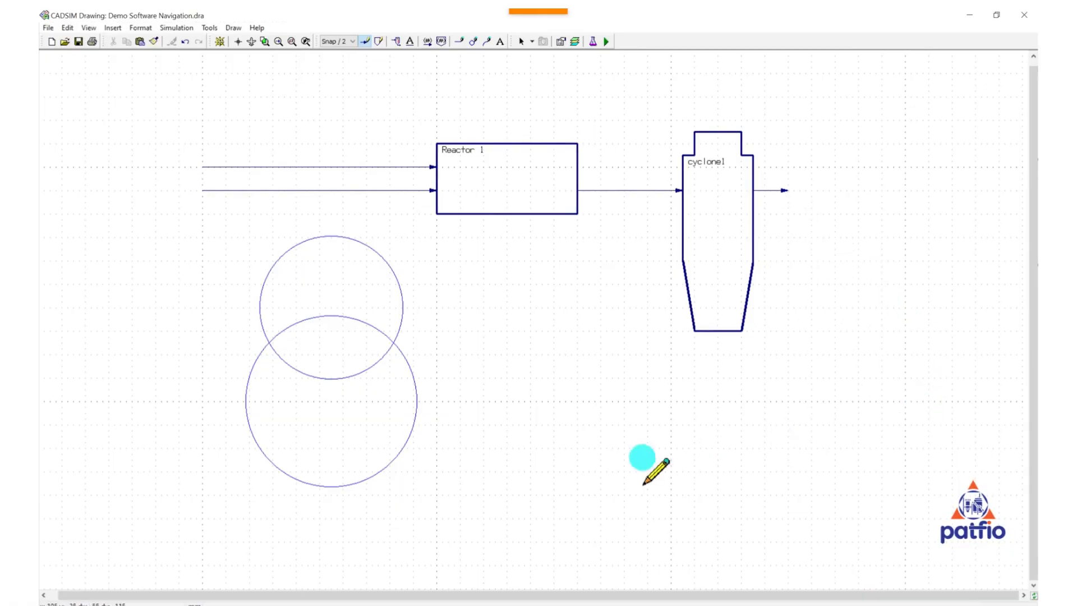
left_click_drag(440, 402, 553, 401)
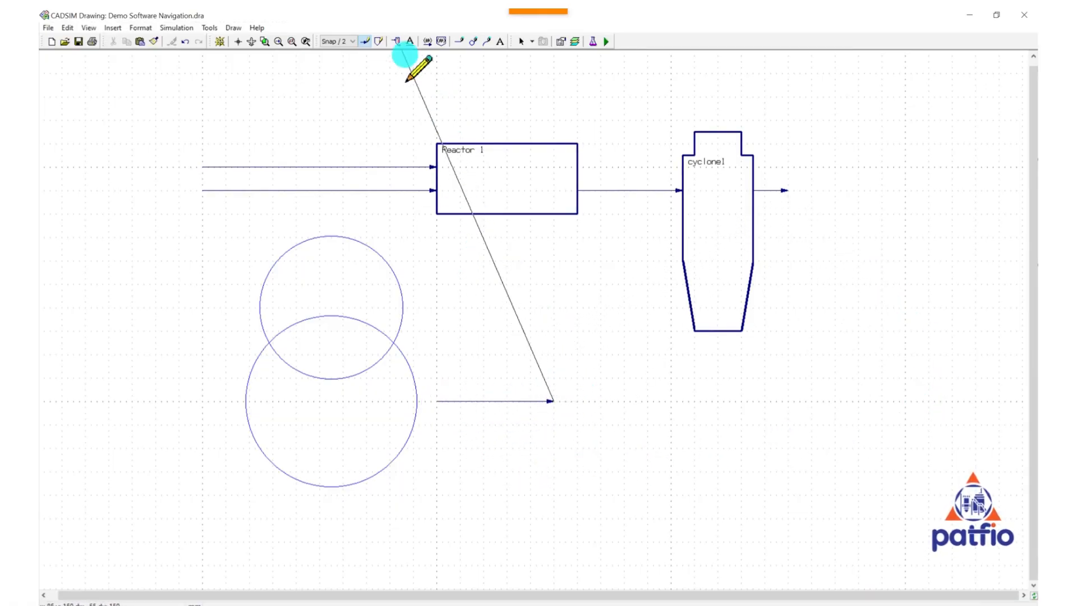
Start inserting a part, browse to the Process folder inside Parts, and select Tanks.paropt.
left_click(395, 41)
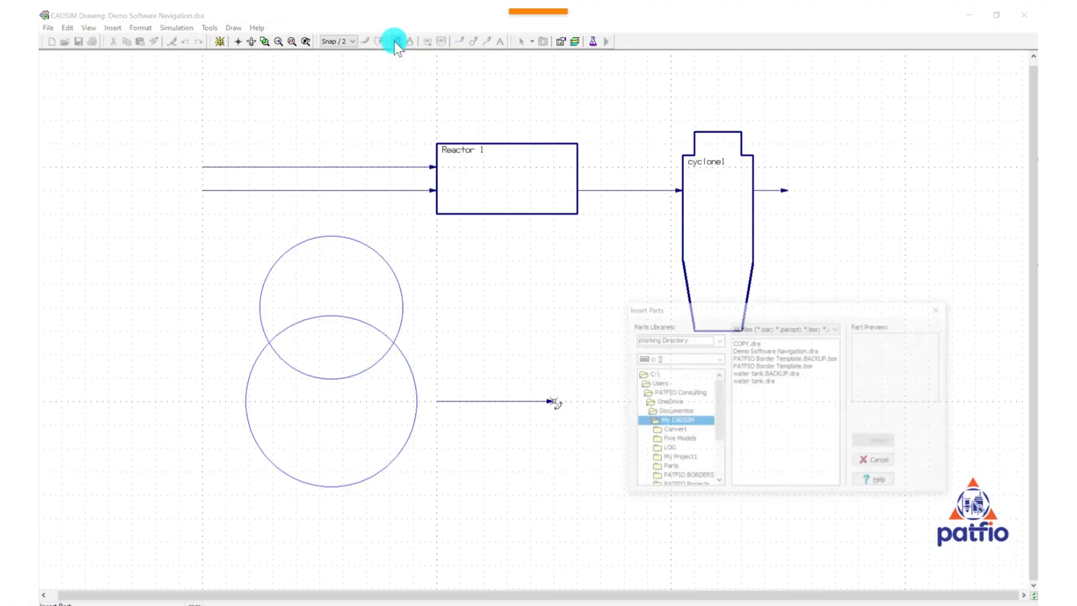
left_click_drag(770, 311, 762, 108)
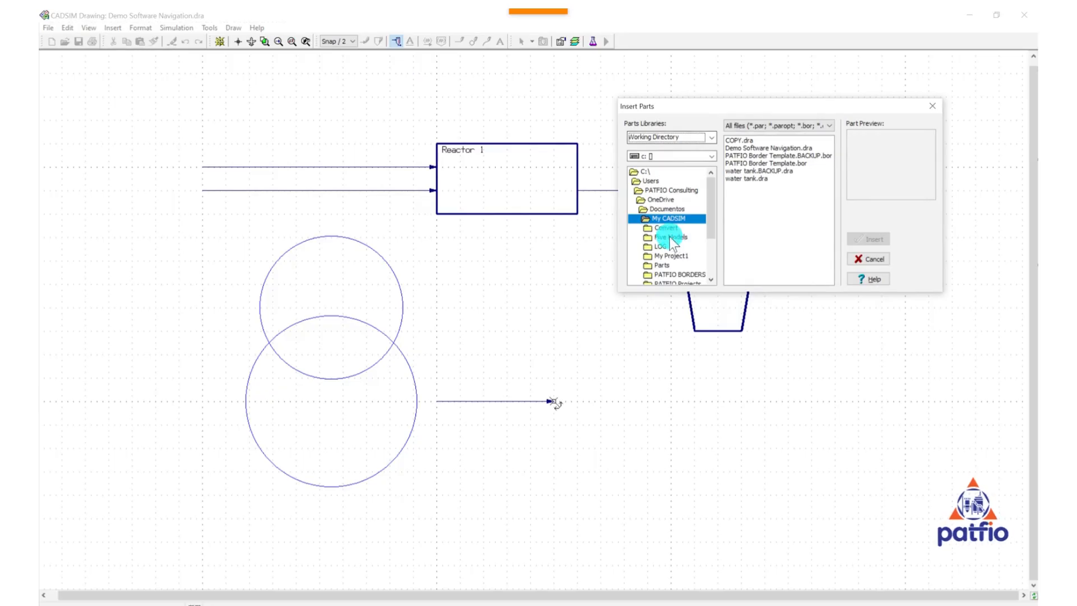
double_click(655, 266)
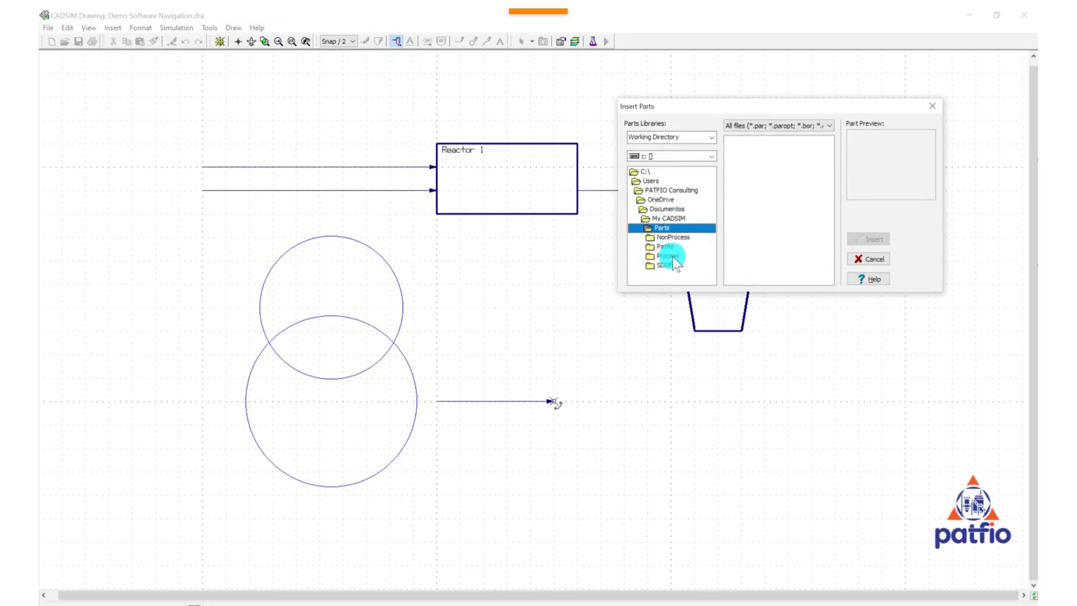
double_click(666, 256)
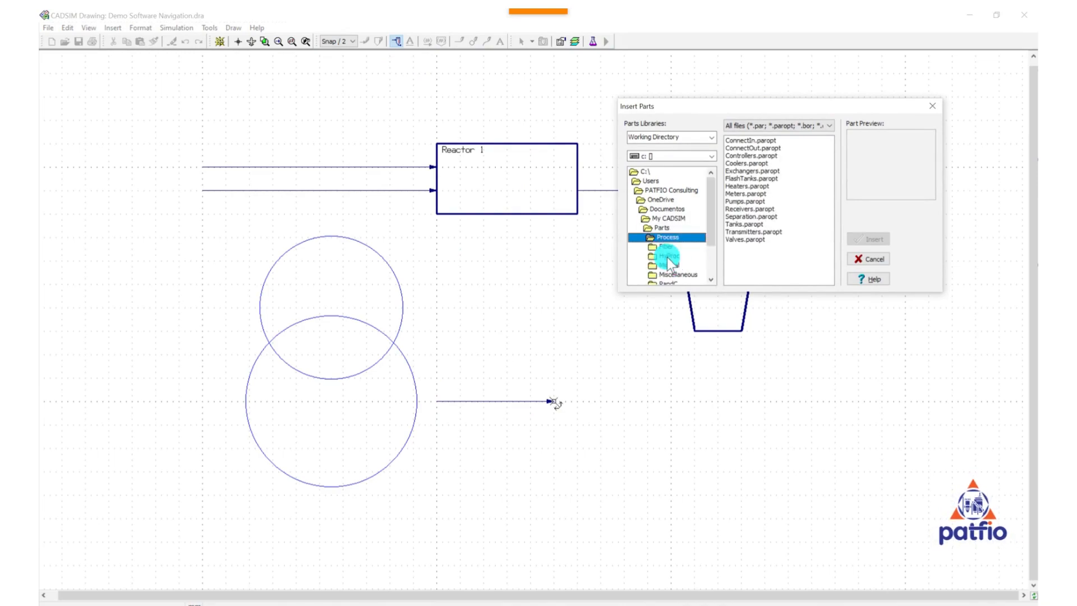
left_click(736, 232)
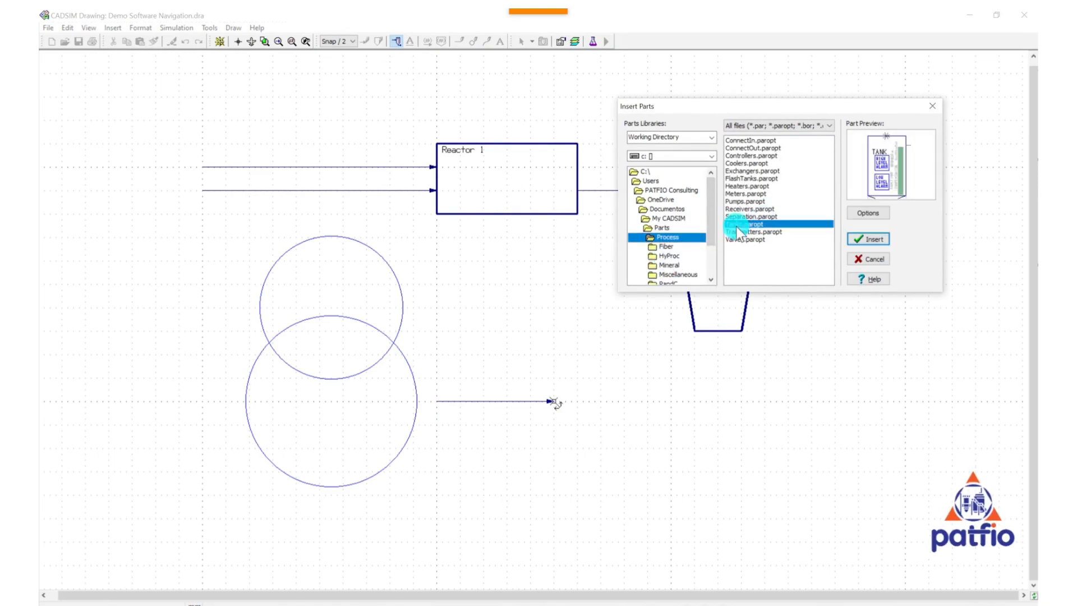
Examine the previews of the process parts one after another, from ConnectIn.paropt down to Tanks.paropt.
left_click(742, 142)
left_click(743, 148)
left_click(746, 155)
left_click(753, 164)
left_click(758, 172)
left_click(756, 179)
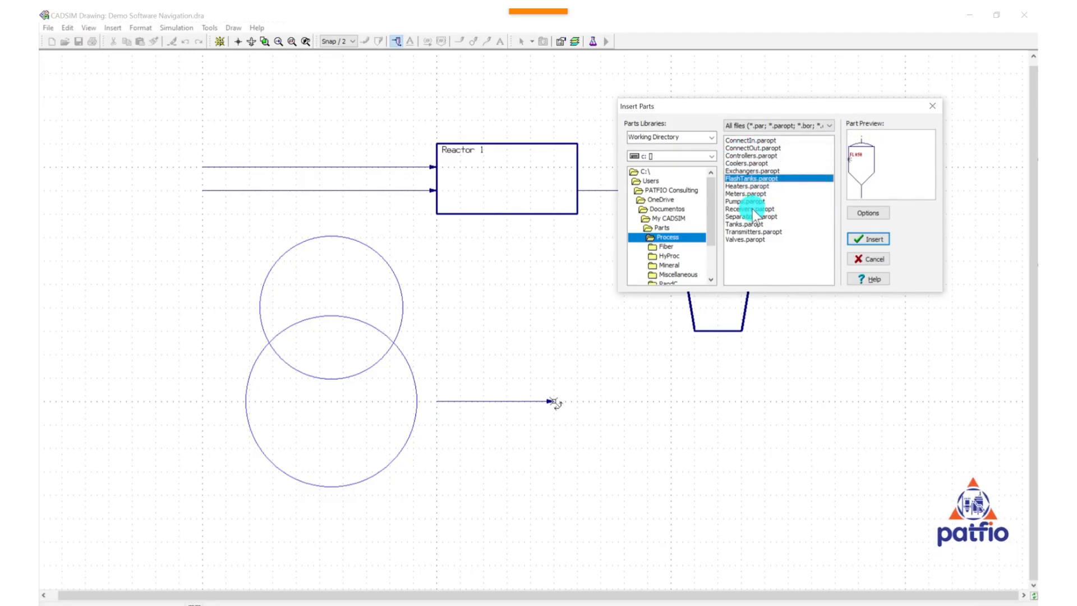
key("Down")
key("Down")
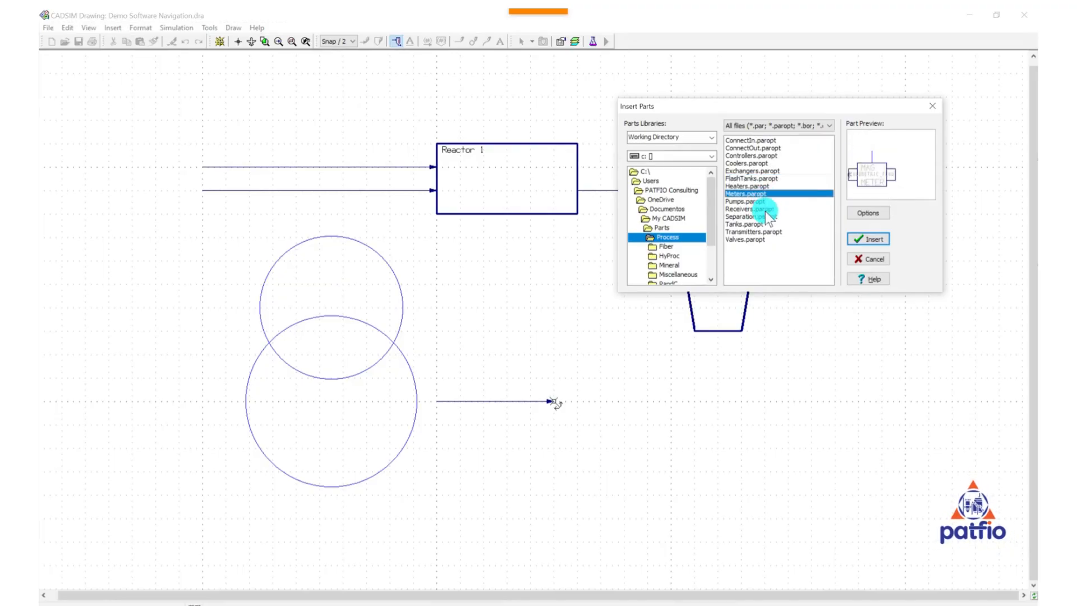
key("Down")
key("Down")
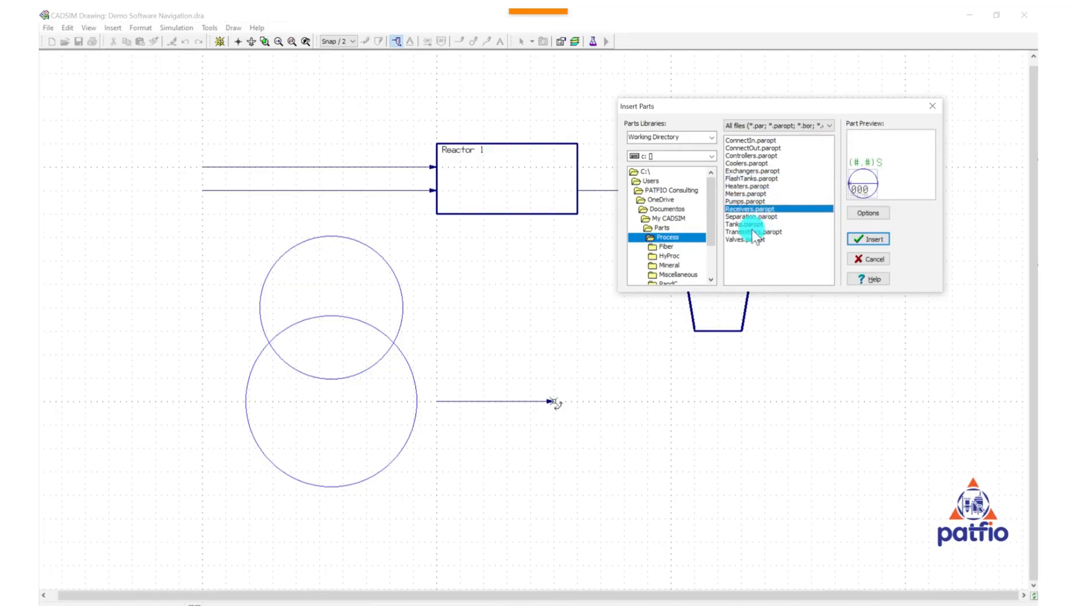
key("Down")
key("Down")
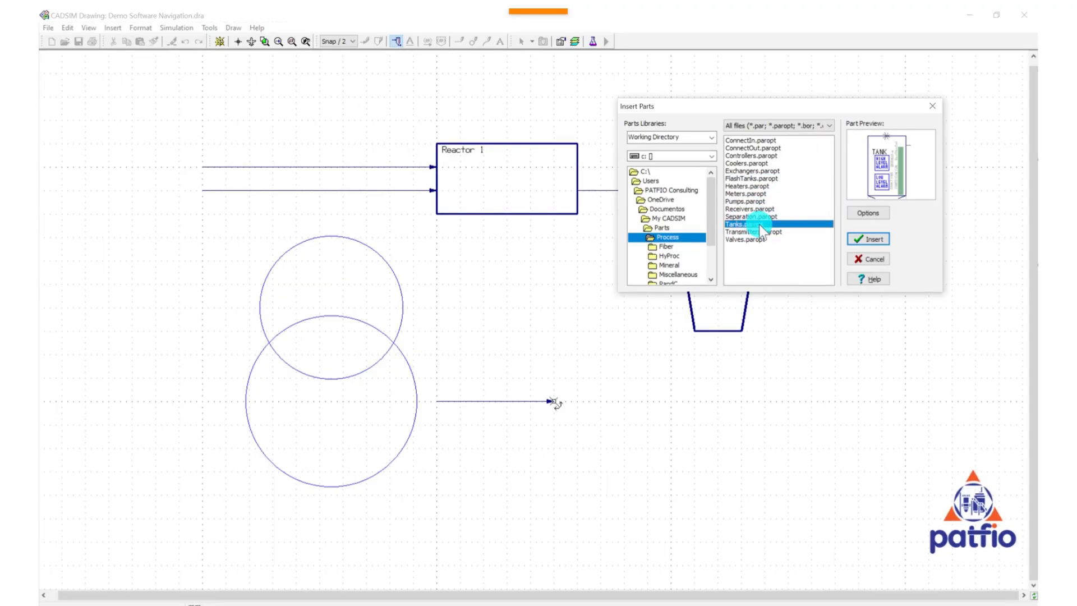
Open the tank part's options and compare the previews of the Spherical, Vertical, FlangedDrum and VerticalCylinder types.
left_click(872, 214)
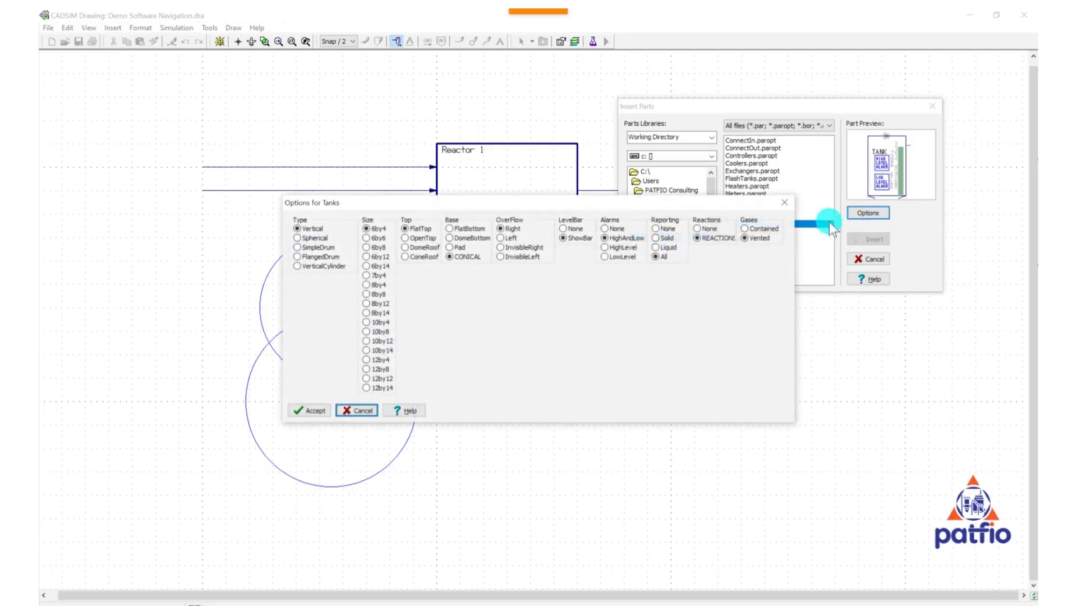
left_click_drag(419, 211, 238, 113)
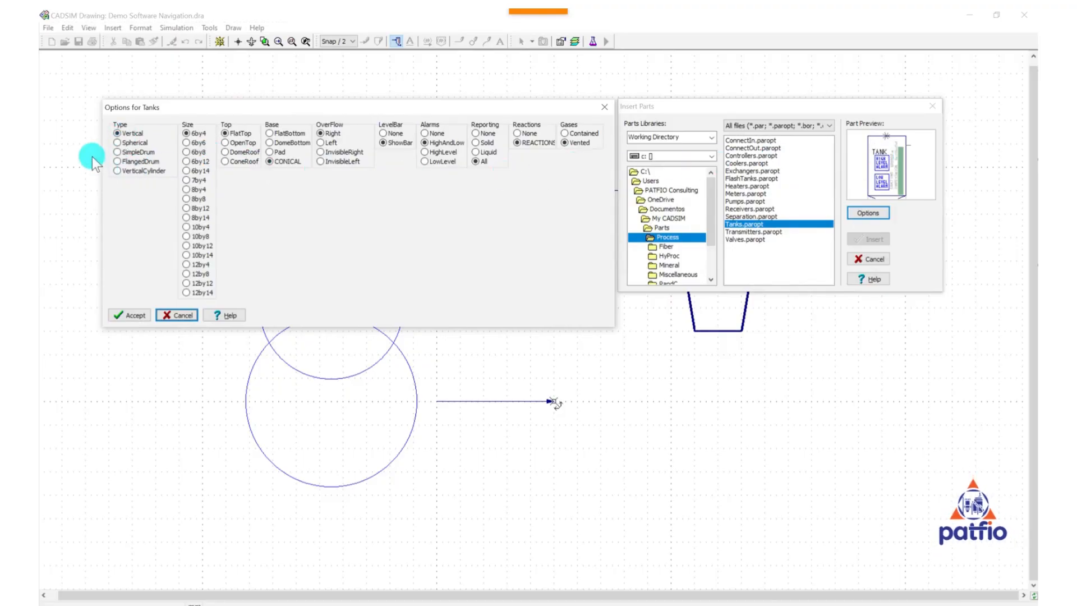
left_click(116, 143)
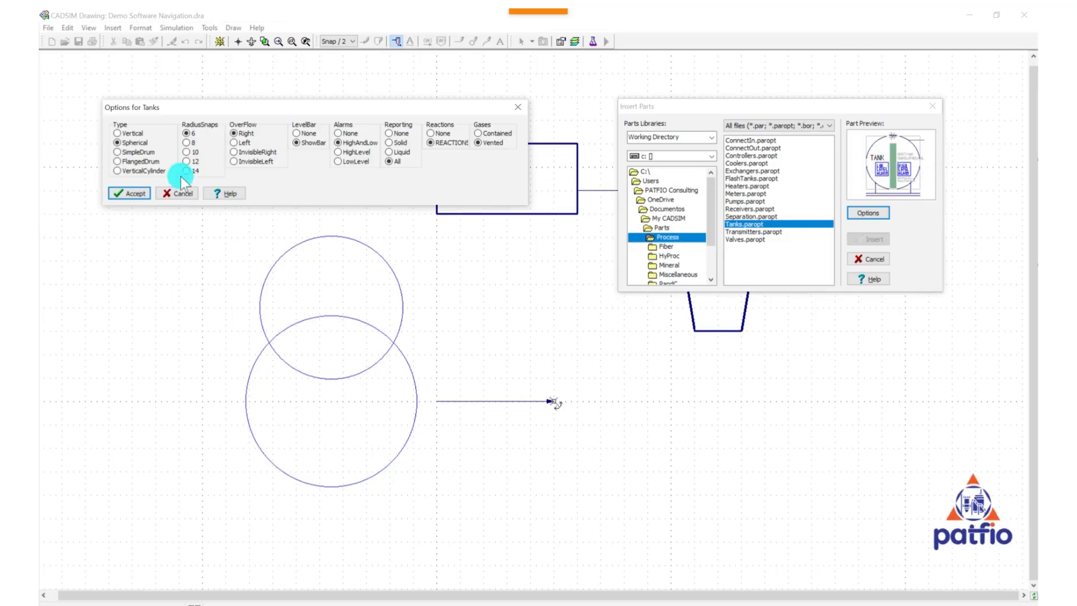
left_click(116, 133)
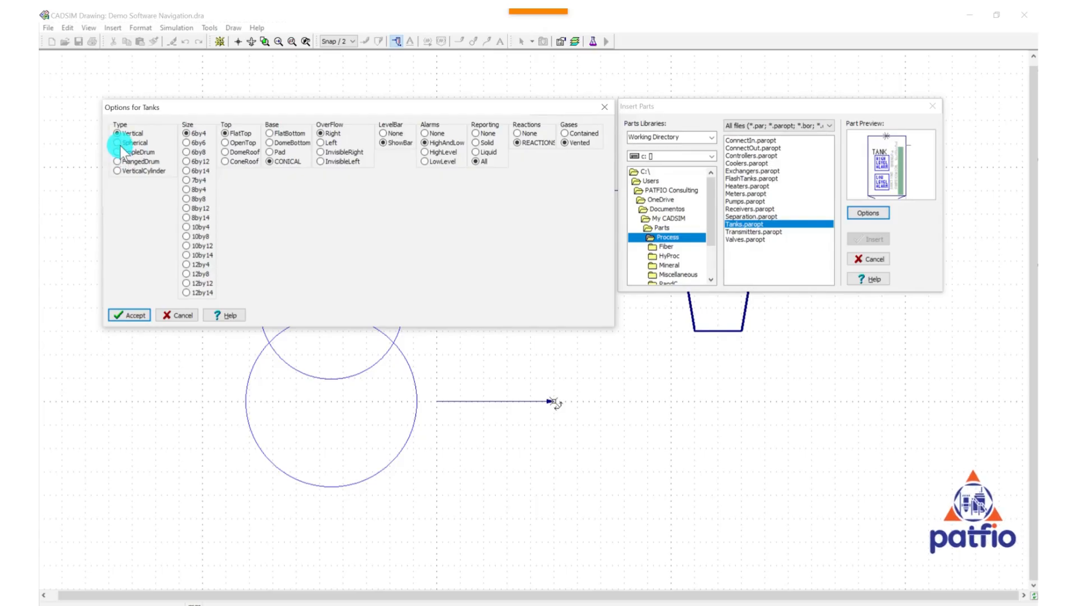
left_click(118, 161)
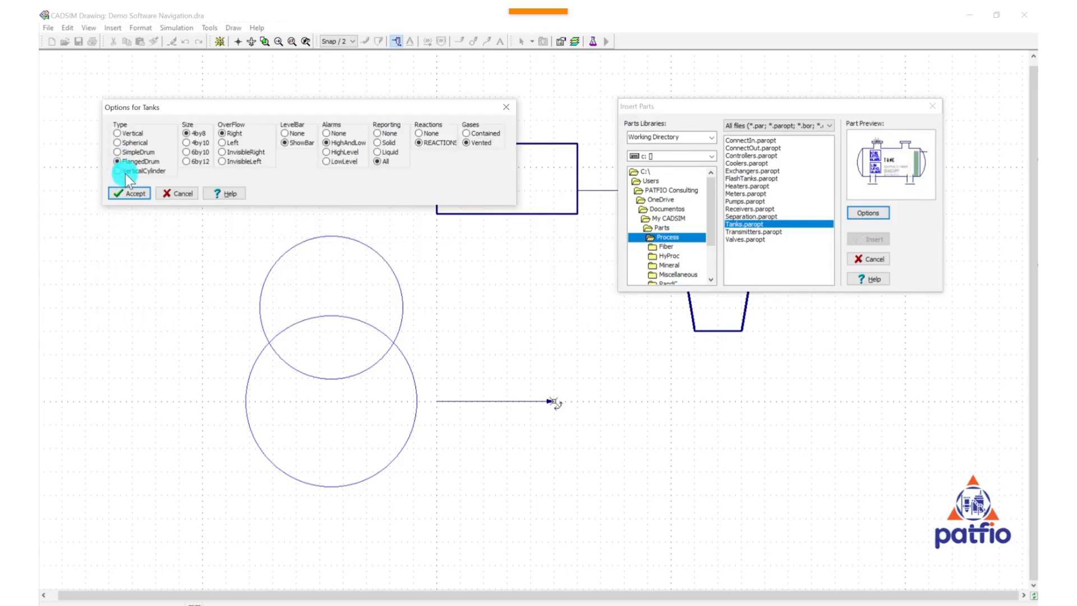
left_click(117, 171)
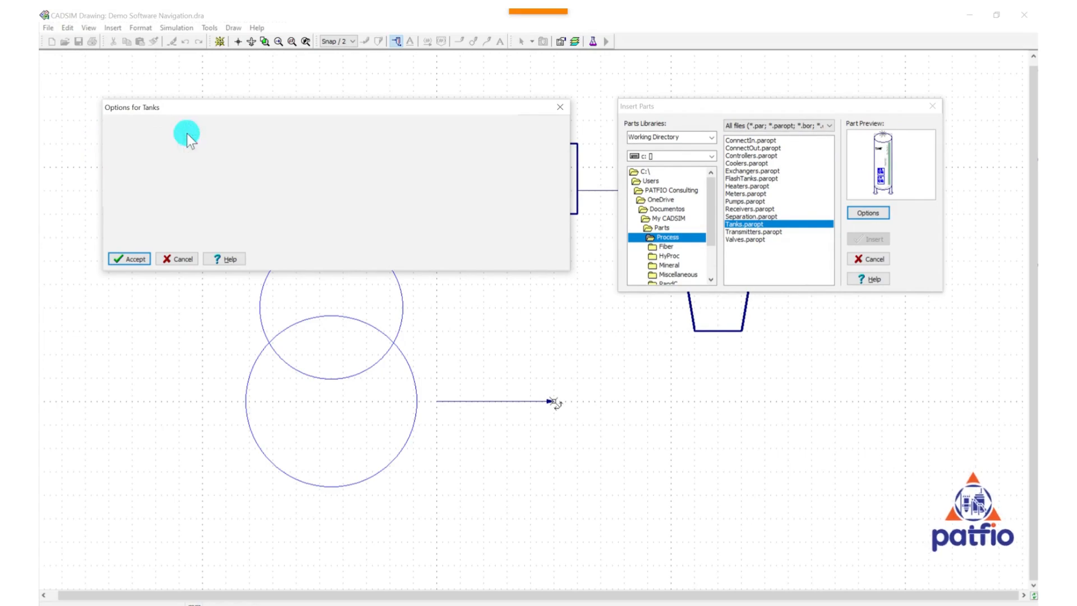
Compare the previews of several sizes of the VerticalCylinder tank.
left_click(187, 133)
left_click(187, 144)
left_click(186, 226)
left_click(186, 208)
left_click(186, 162)
left_click(186, 133)
Configure the tank as Vertical with an OpenTop top and a DomeBottom base, and accept the options.
left_click(115, 133)
left_click(230, 143)
left_click(225, 153)
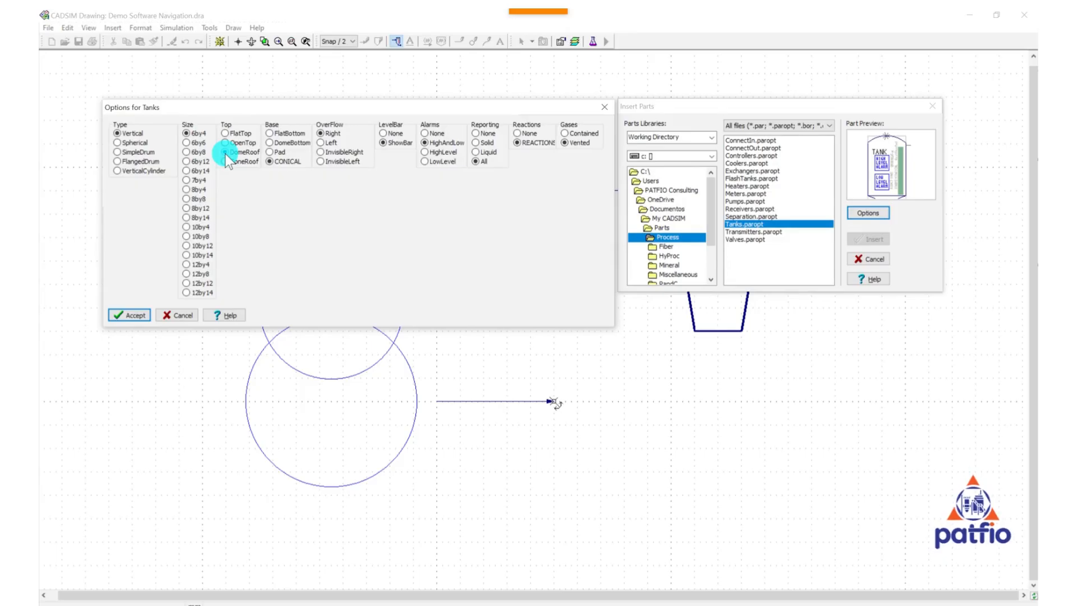
left_click(223, 134)
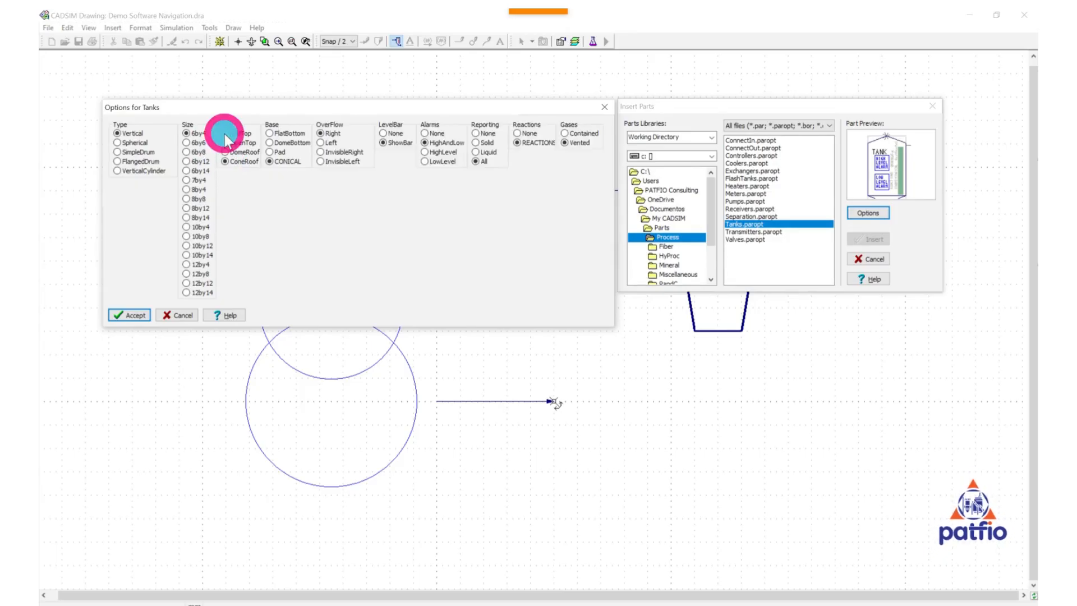
left_click(225, 144)
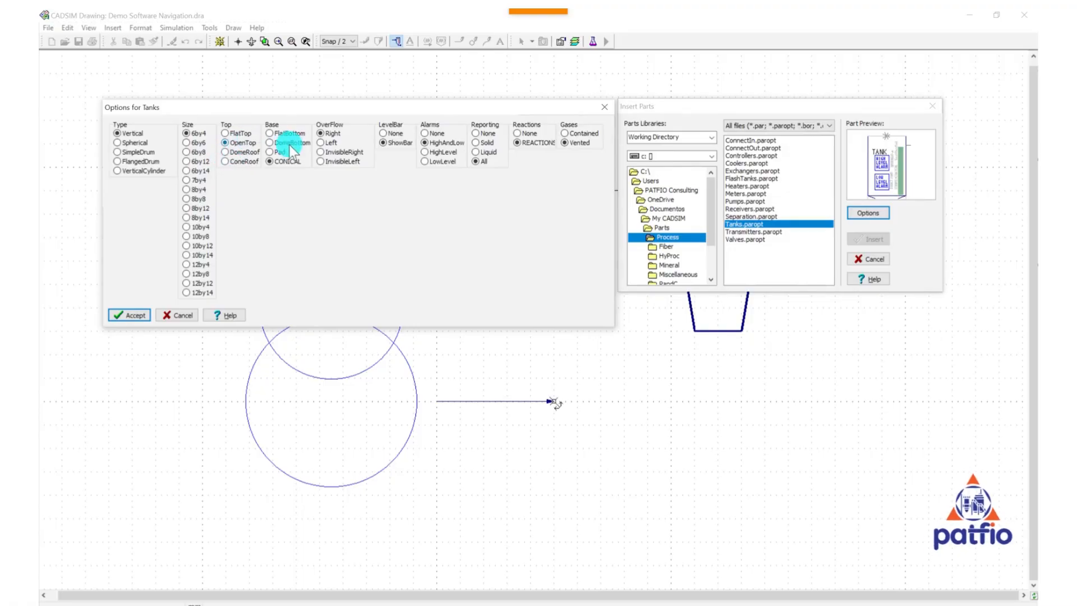
left_click(270, 142)
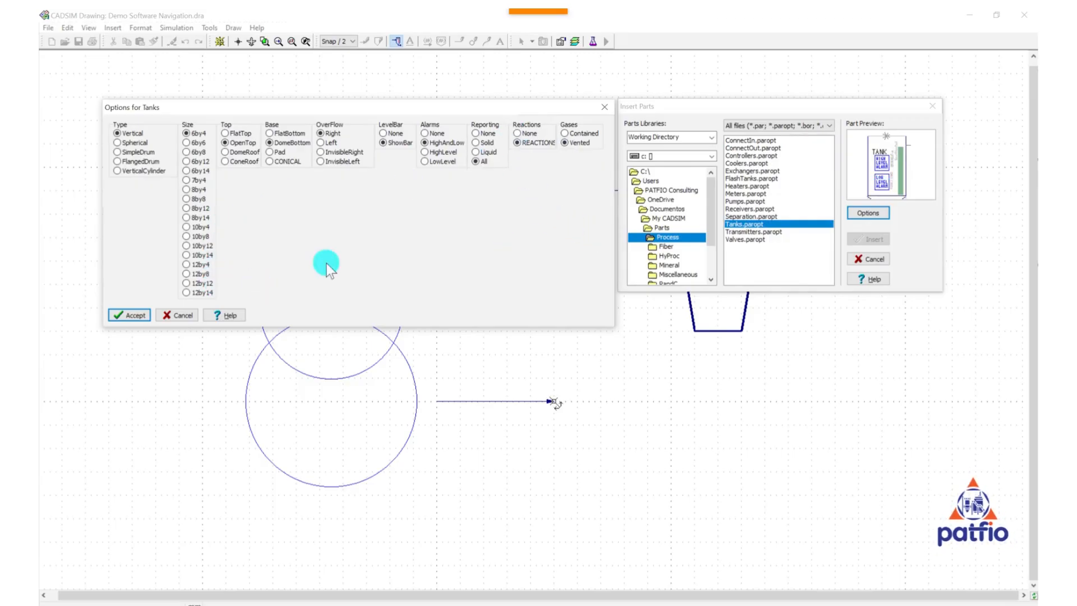
left_click(134, 315)
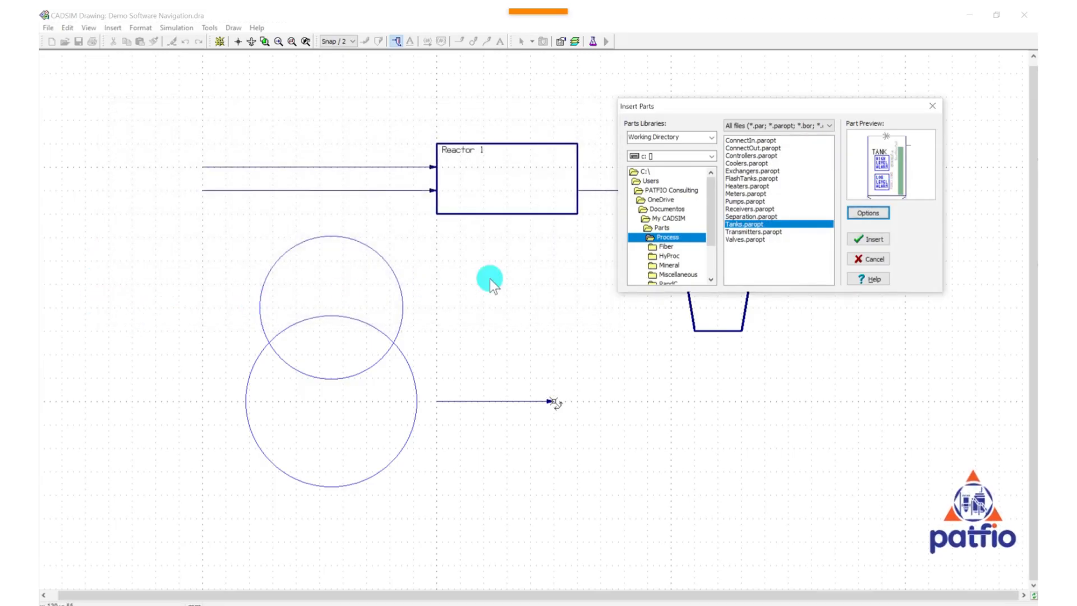
Insert the tank at the end of the 50 mm stream at scale 2 and name it LEACH TANK 001.
left_click(860, 237)
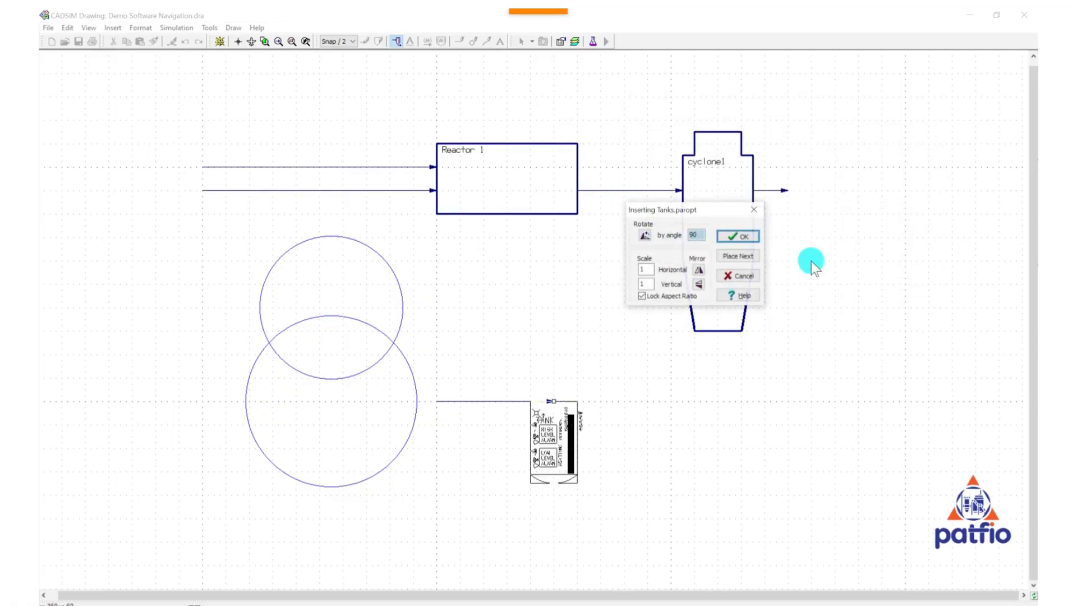
left_click_drag(690, 205, 741, 238)
left_click_drag(678, 297, 649, 297)
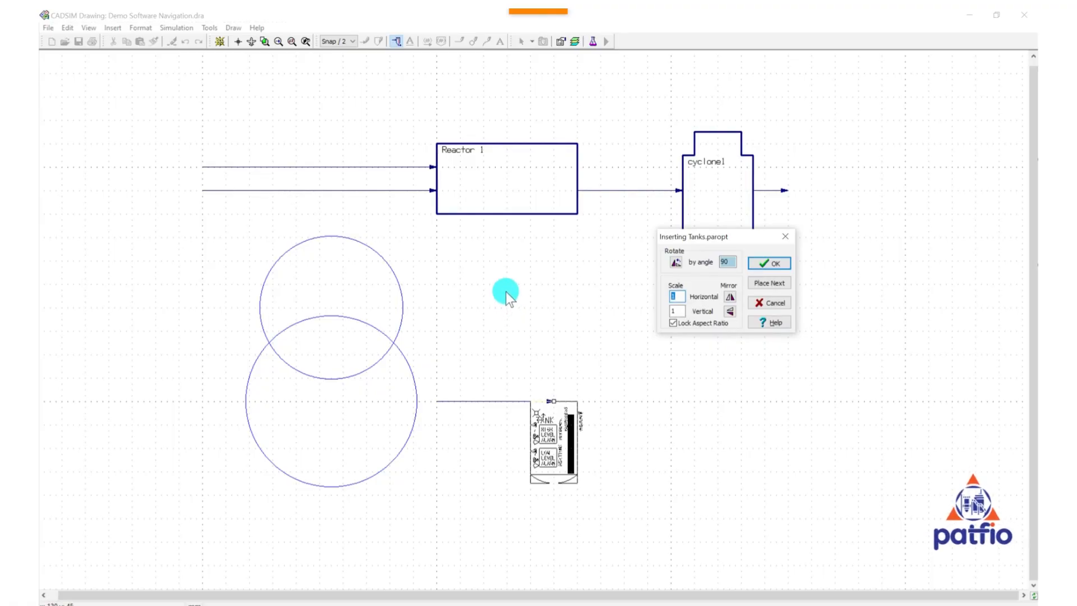
type("2")
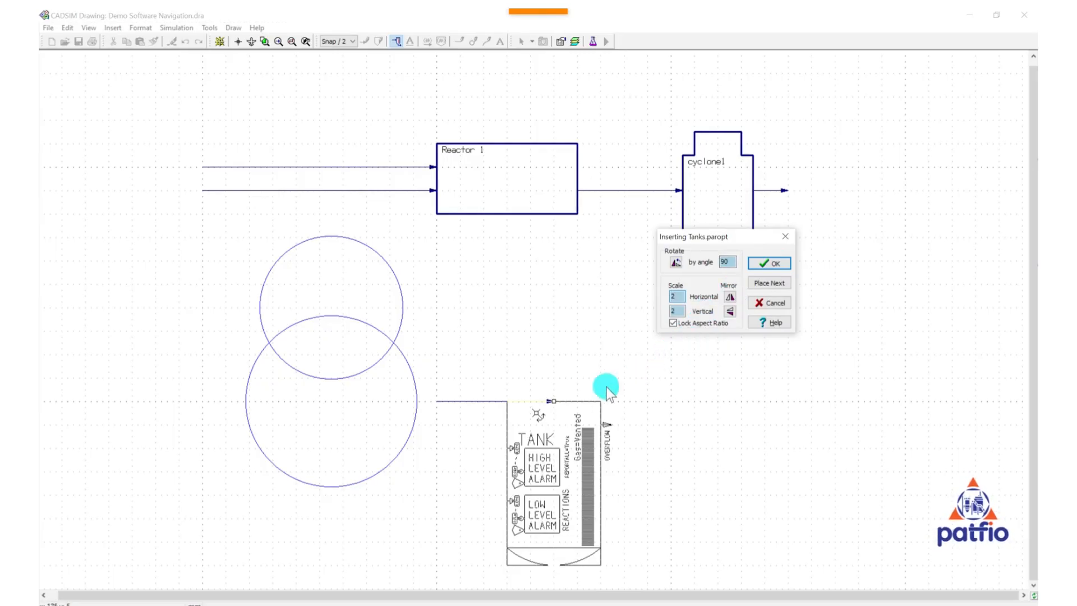
left_click(769, 263)
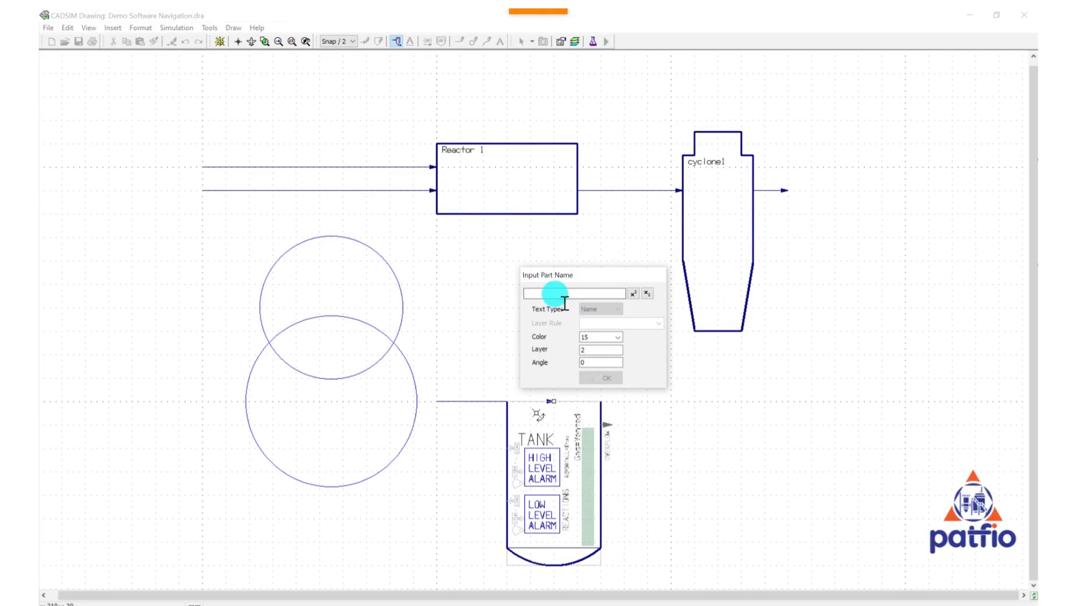
type("LEACH TANK 001")
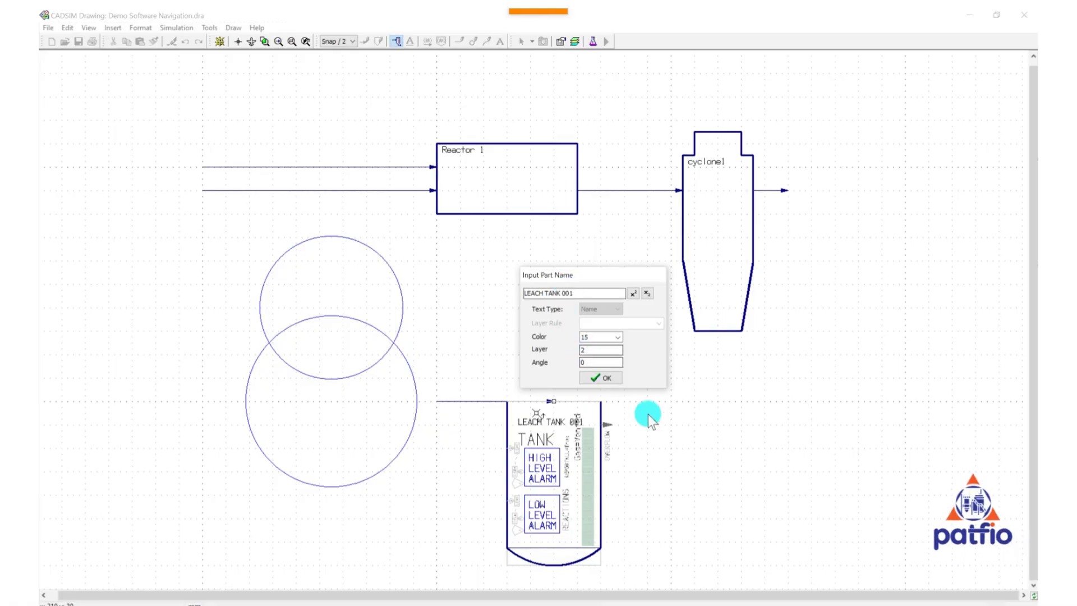
left_click(602, 377)
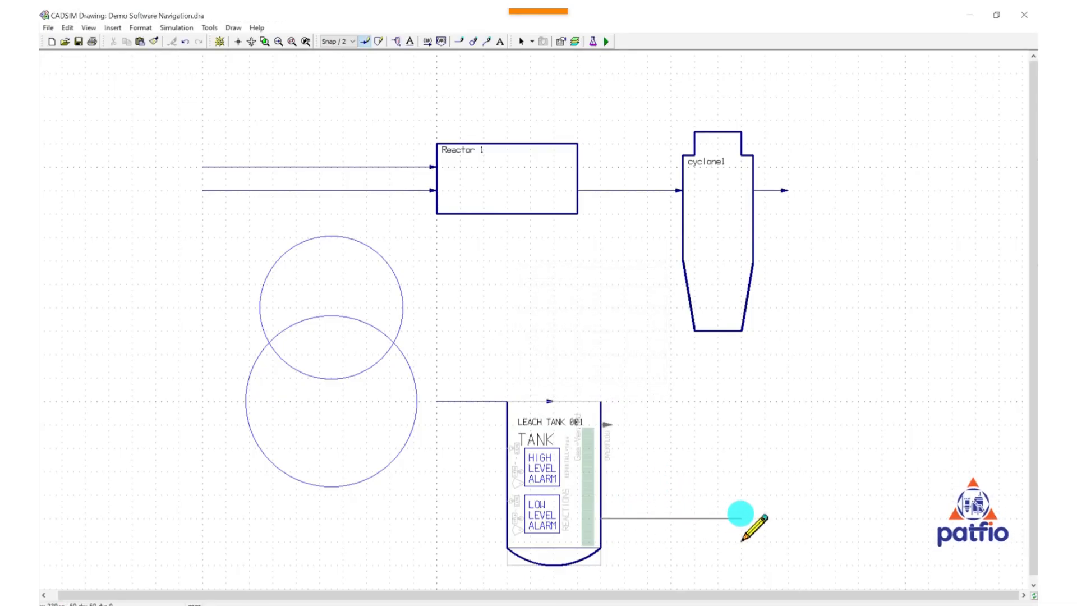
Draw a horizontal outlet stream about 60 mm long from the right wall of LEACH TANK 001.
left_click(740, 517)
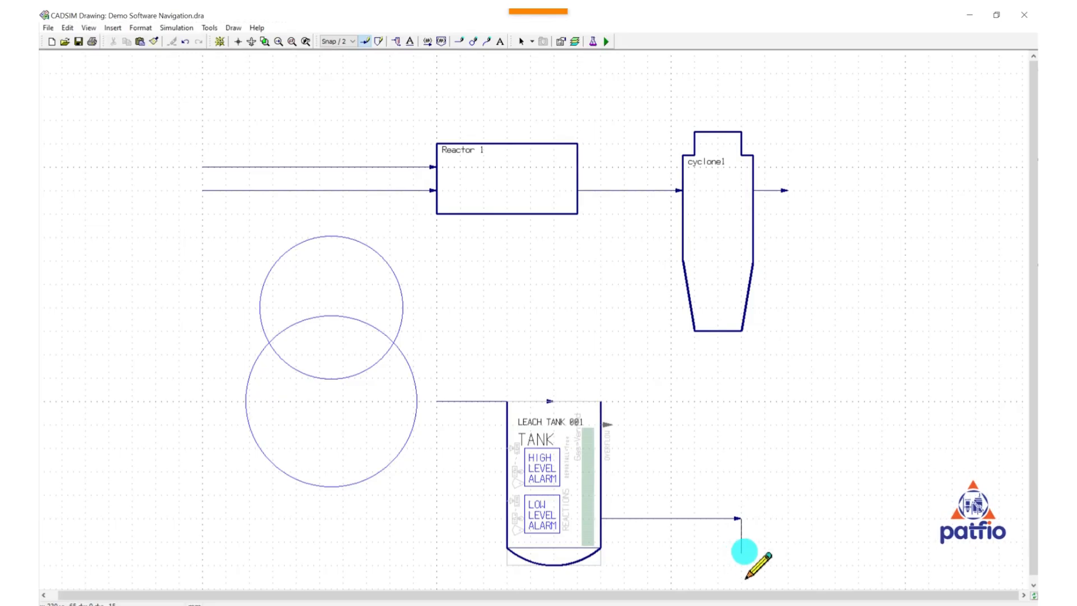
right_click(743, 551)
Move the start point of the tank's inlet stream to X 150, Y 25 so it enters vertically from above.
scroll(588, 504, "down", 3)
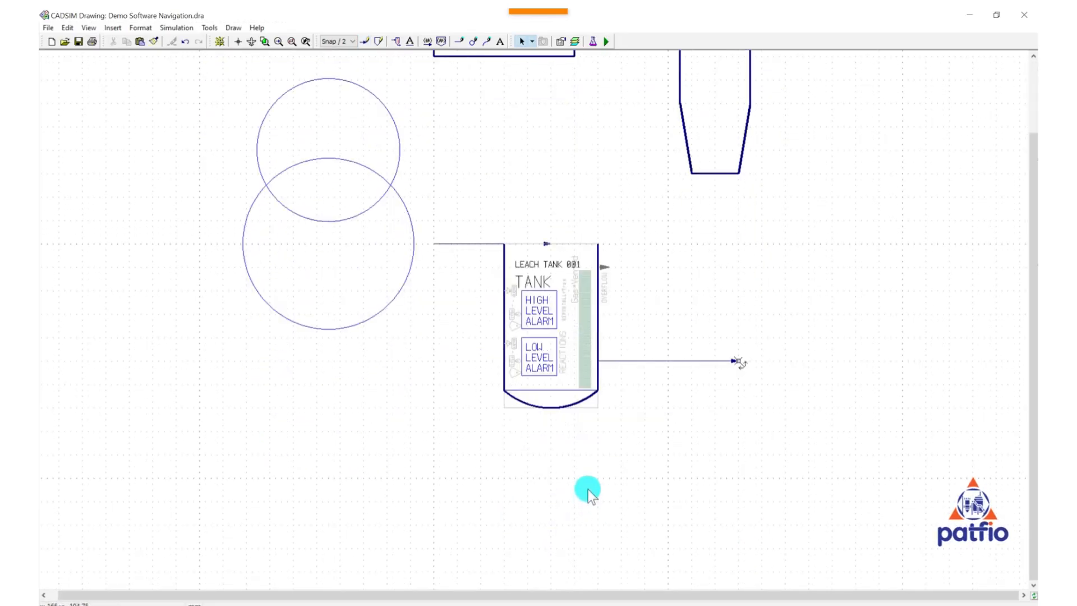
scroll(556, 383, "up", 1)
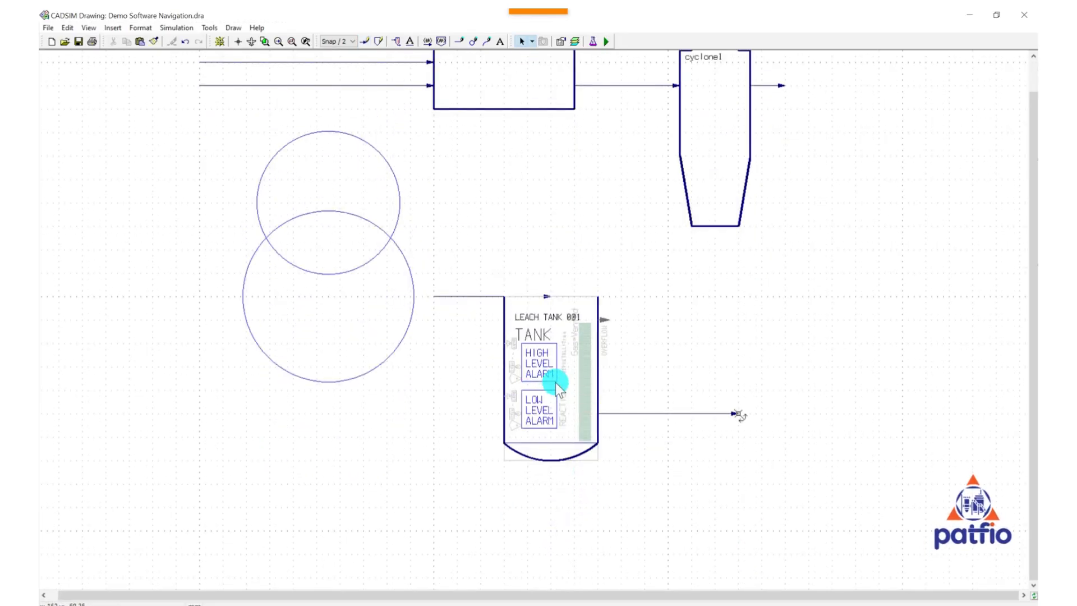
double_click(473, 296)
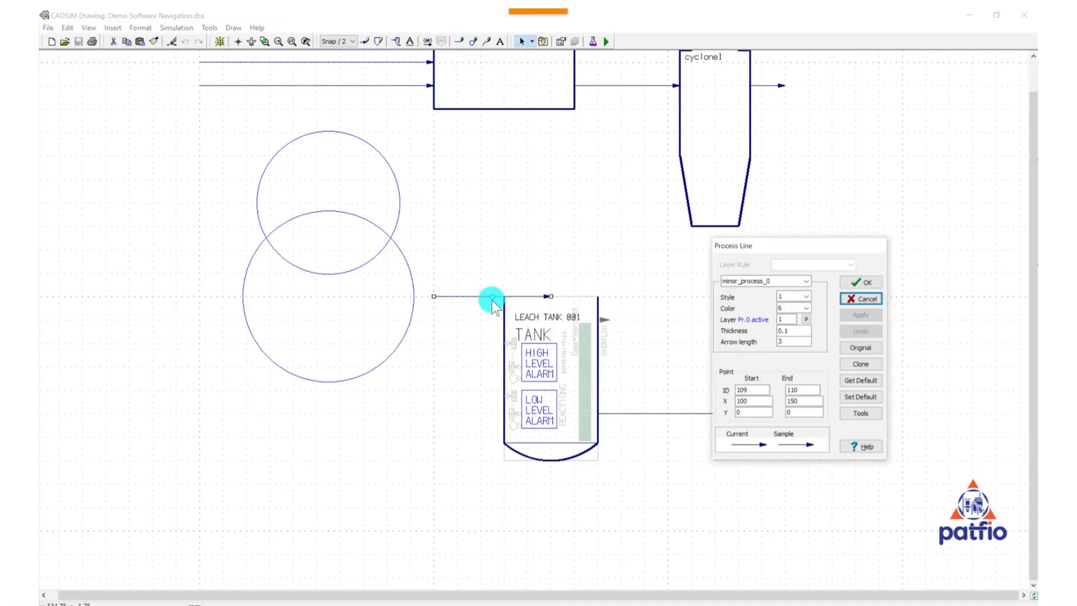
left_click(491, 296)
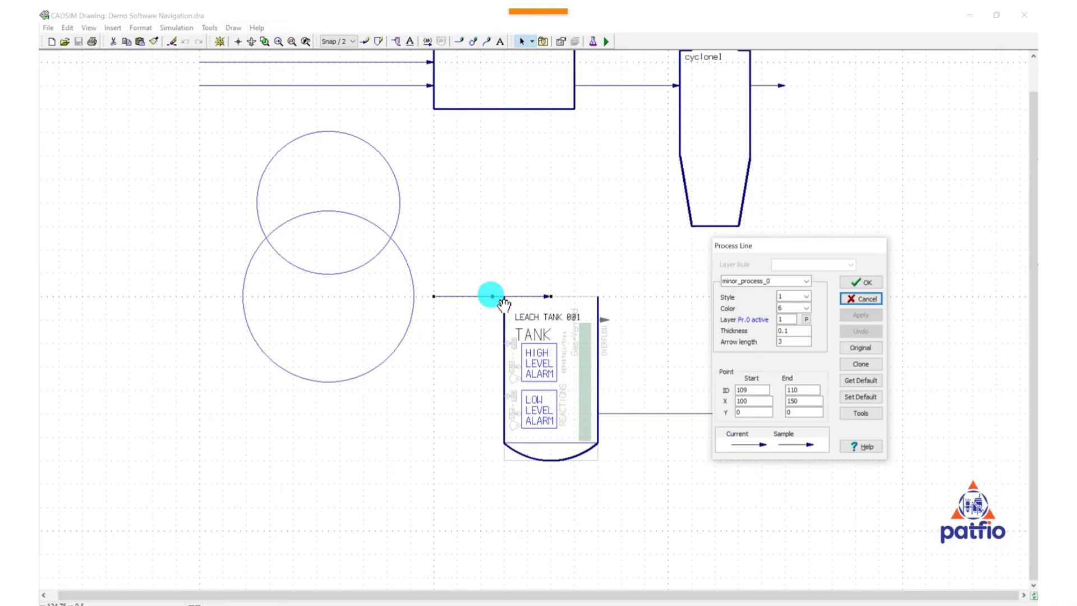
left_click(459, 296)
left_click_drag(432, 296, 550, 238)
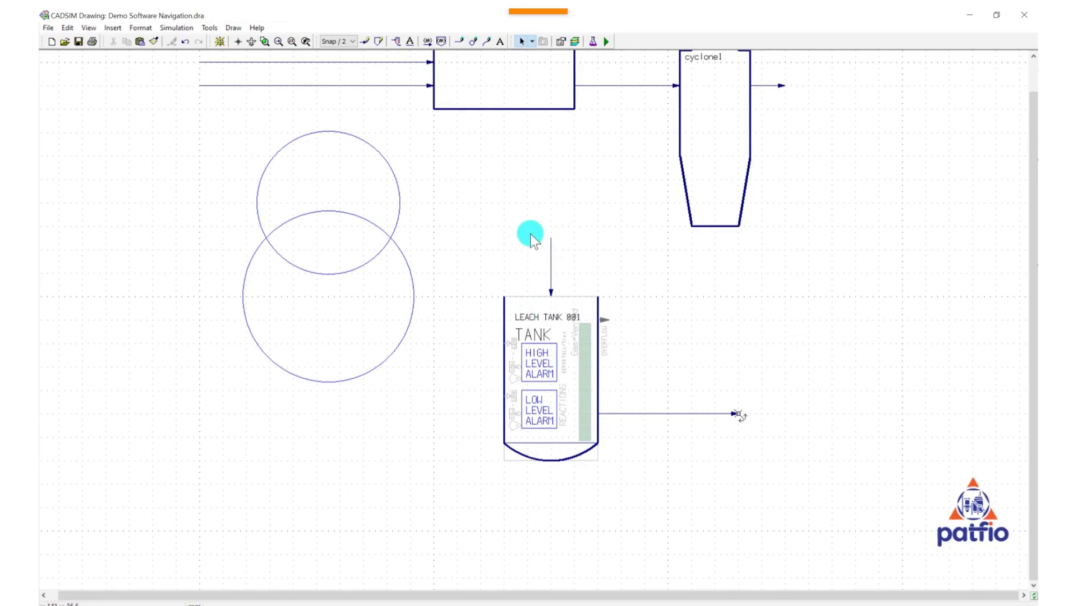
Split the vertical inlet stream above LEACH TANK 001 at Y 15.
double_click(550, 267)
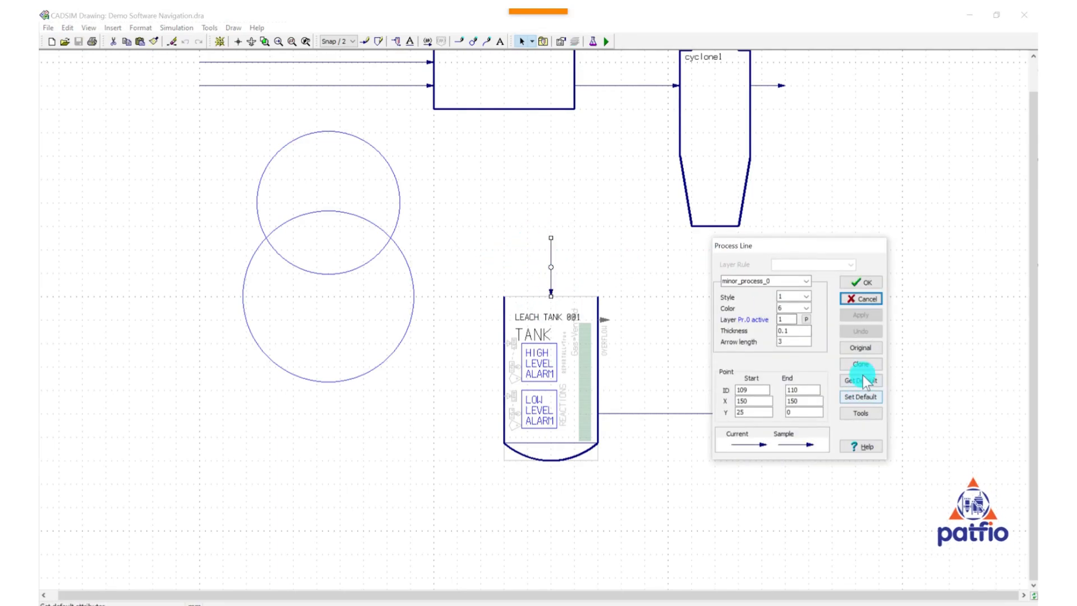
right_click(553, 268)
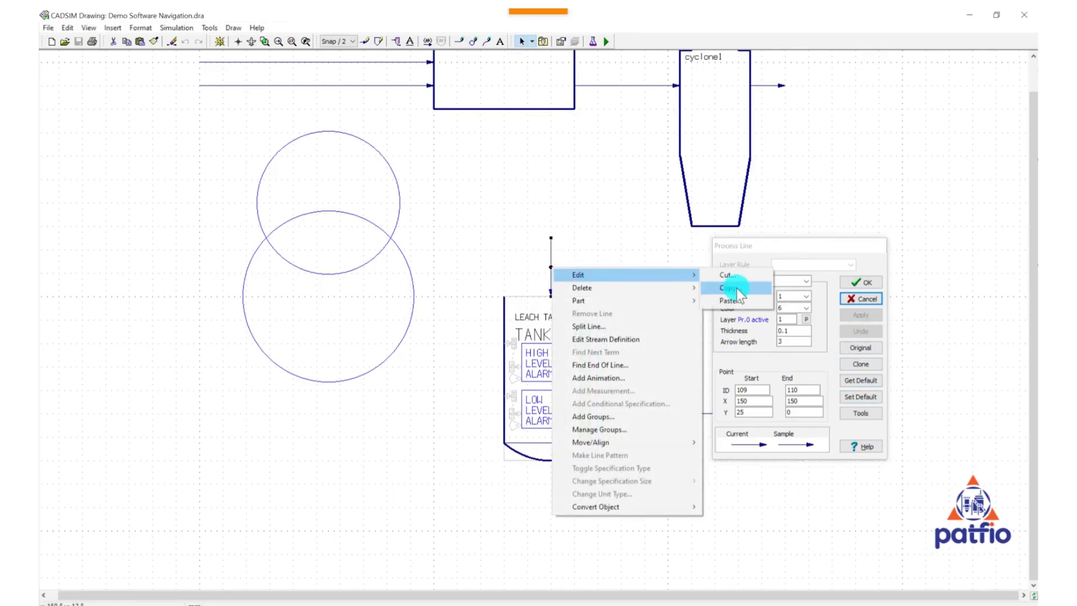
left_click(610, 325)
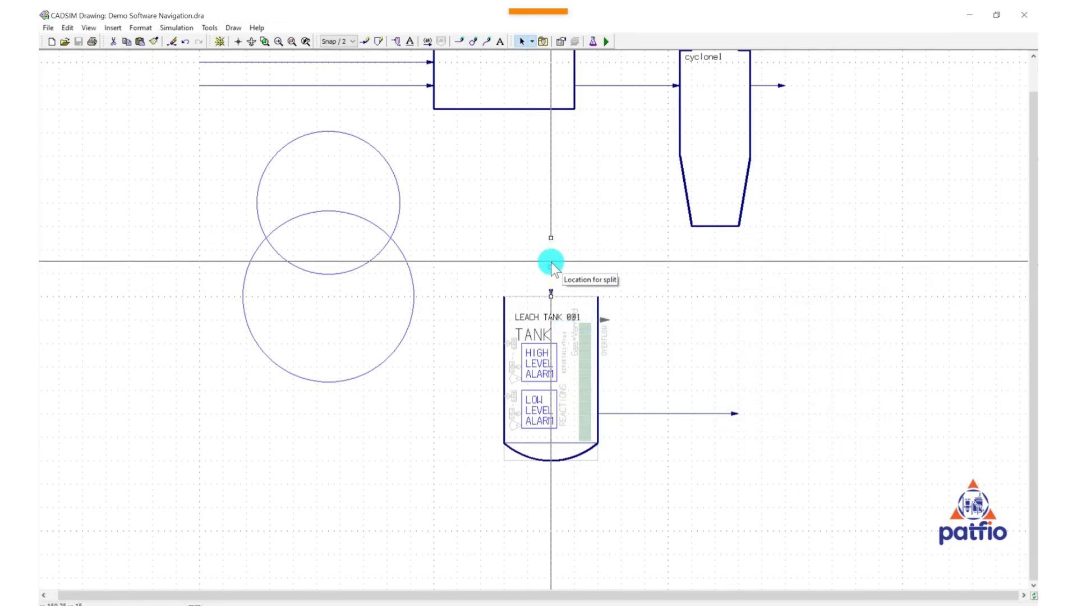
left_click(550, 263)
left_click(862, 283)
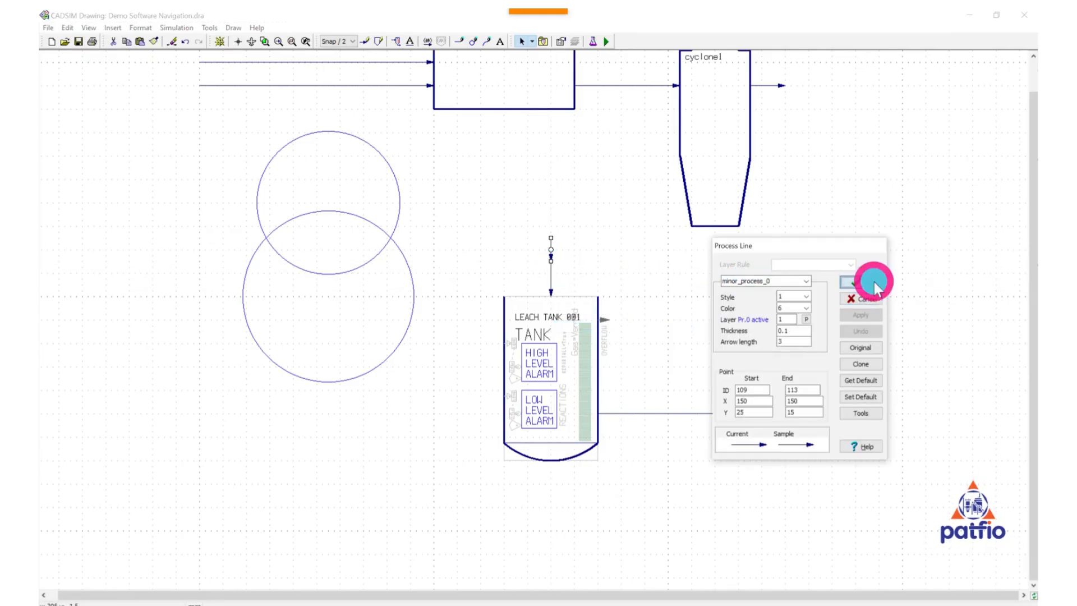
Move the upper inlet segment's start point about 50 mm left of the split point to make that segment horizontal.
left_click(551, 243)
left_click_drag(548, 236, 432, 259)
left_click(619, 261)
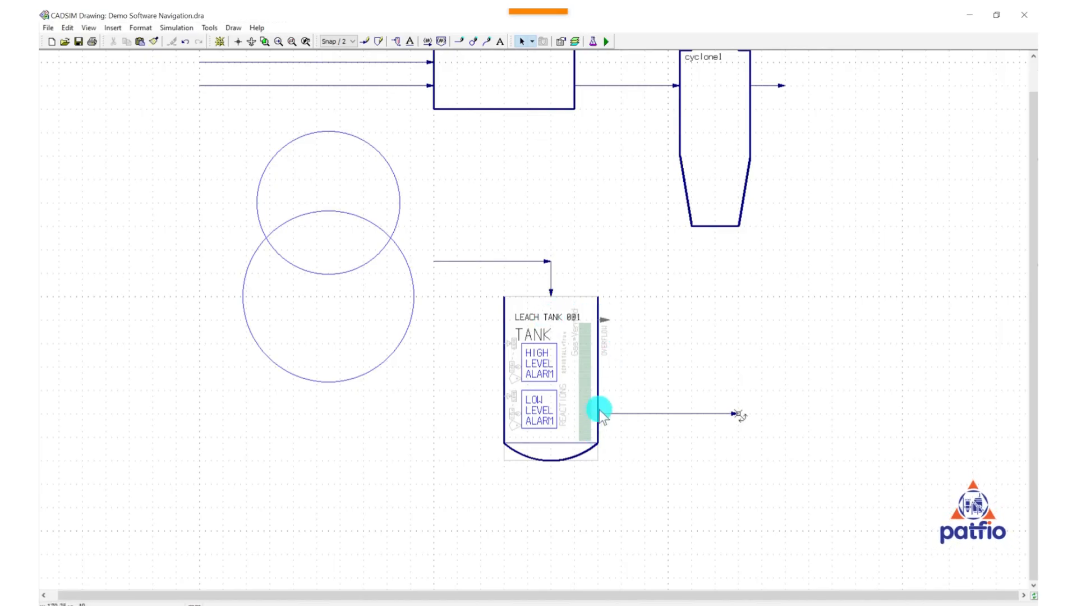
Start inserting a part at the end of the tank's outlet stream and select Tanks.paropt in the Process folder inside Parts.
scroll(547, 343, "down", 3)
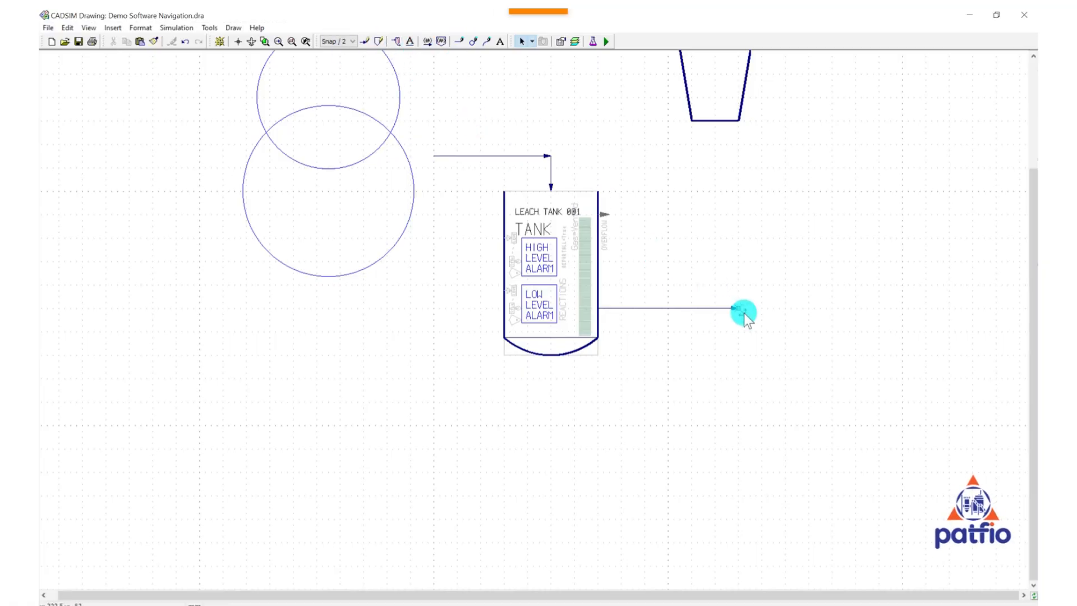
left_click(396, 41)
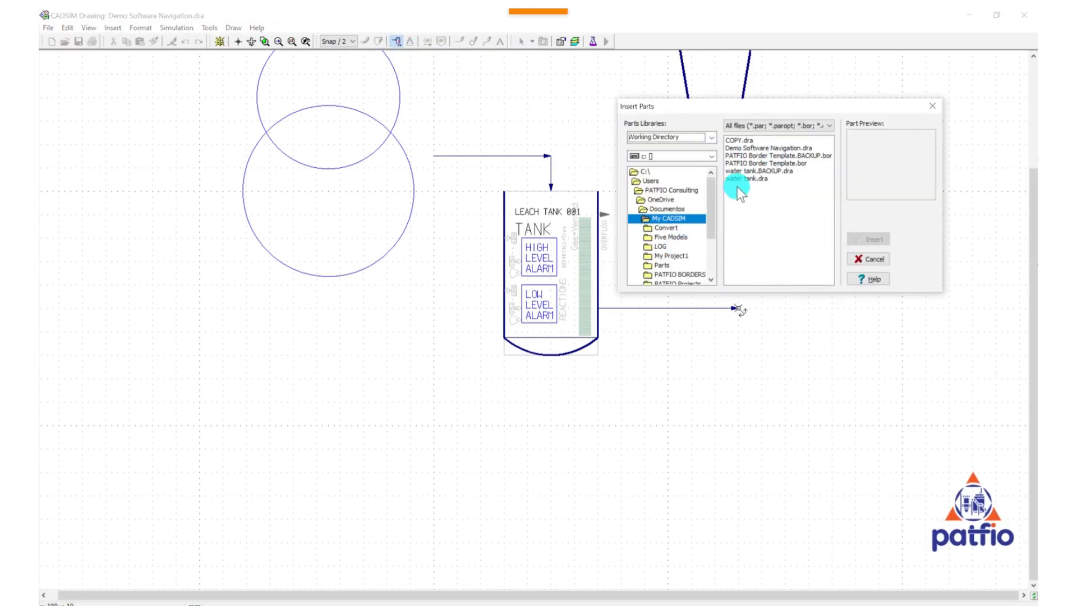
double_click(667, 264)
double_click(671, 257)
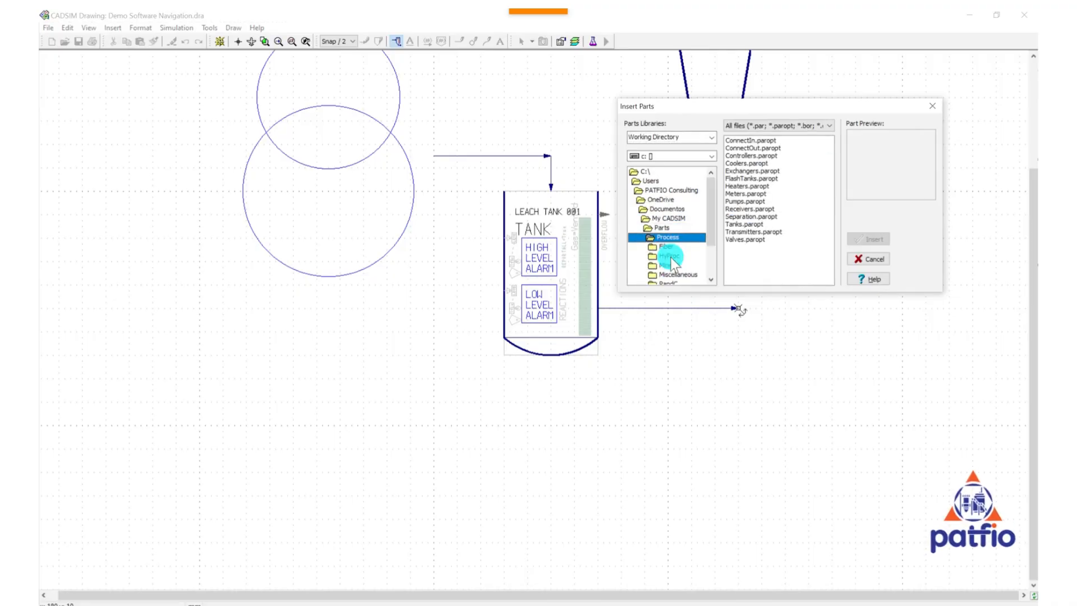
left_click(744, 225)
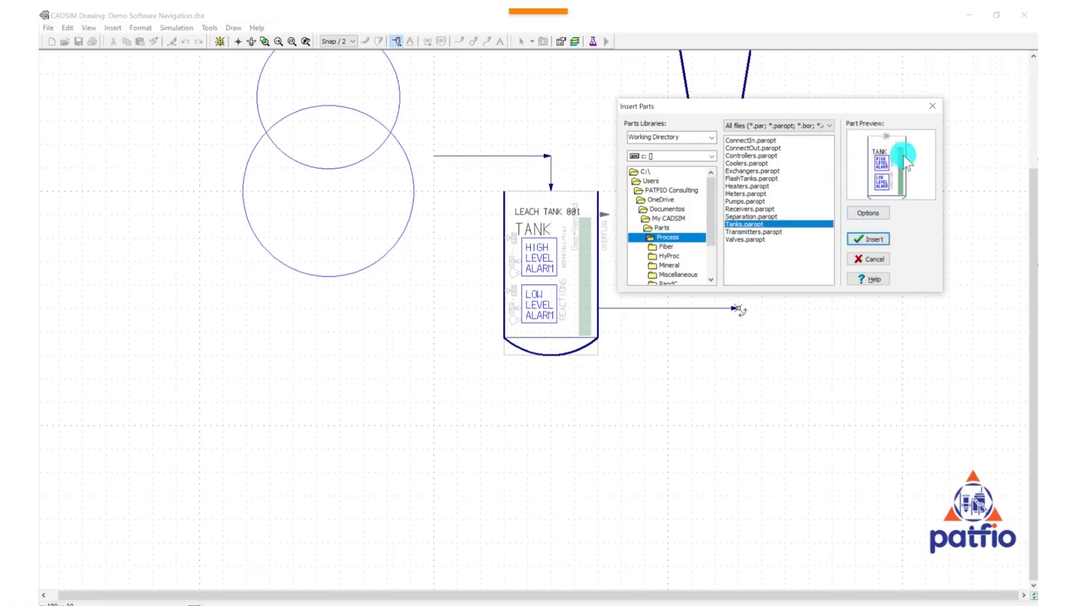
Insert the tank part at the end of LEACH TANK 001's outlet stream with horizontal and vertical scale 2.
left_click(869, 240)
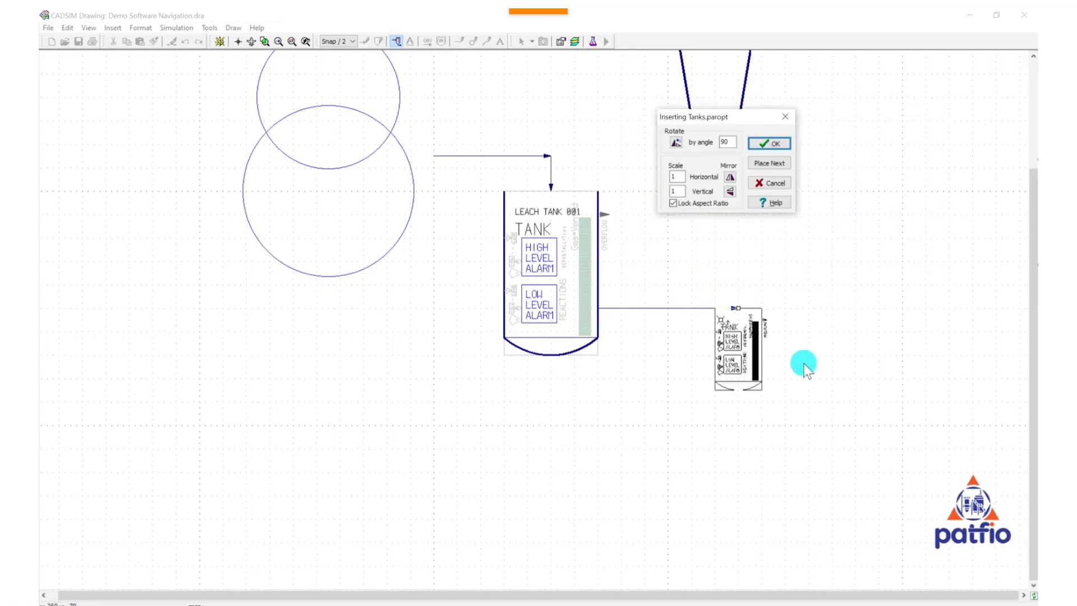
double_click(675, 176)
type("2")
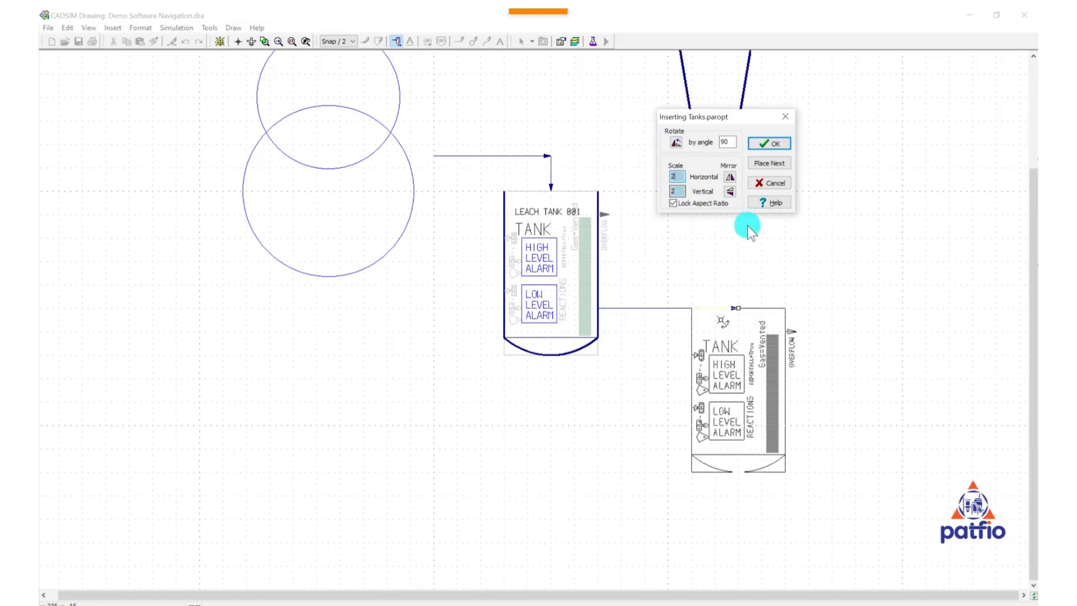
left_click(772, 145)
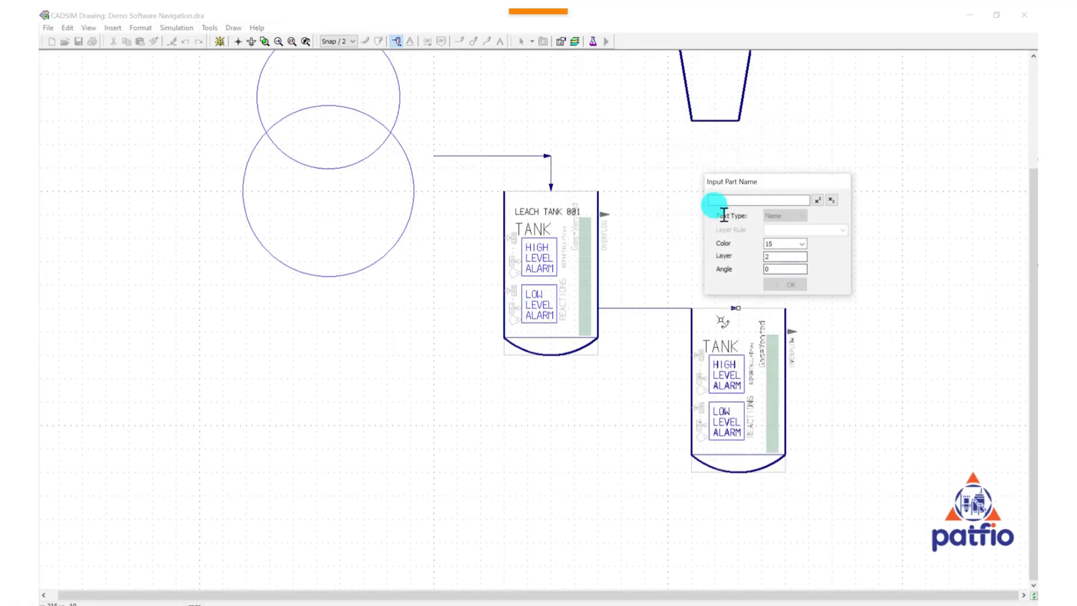
Name the newly inserted tank LEACH TANK 002.
type("LE")
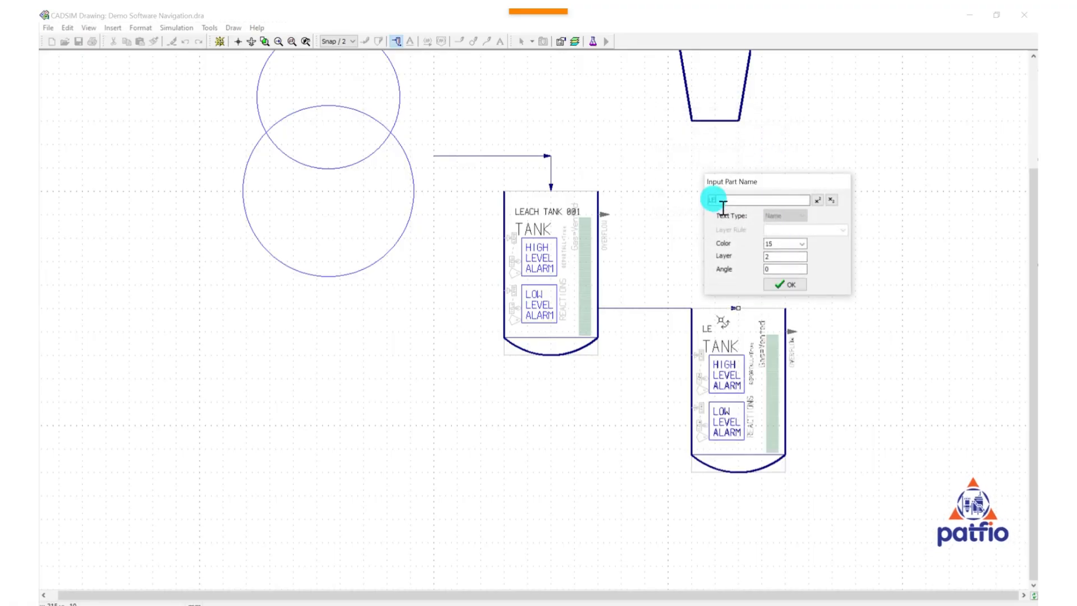
type("ACH TANK 002")
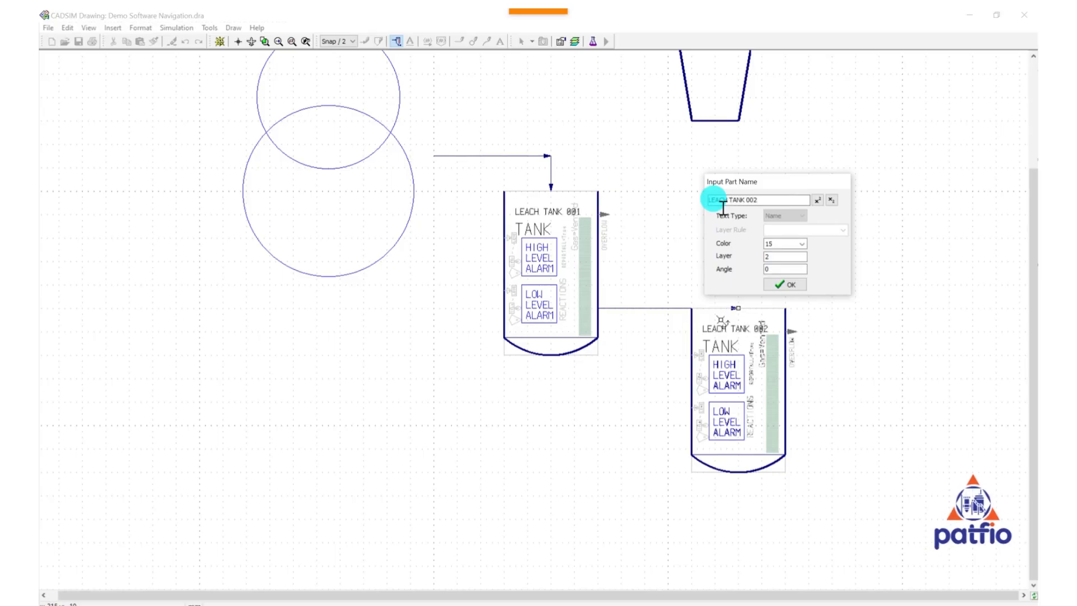
left_click(788, 285)
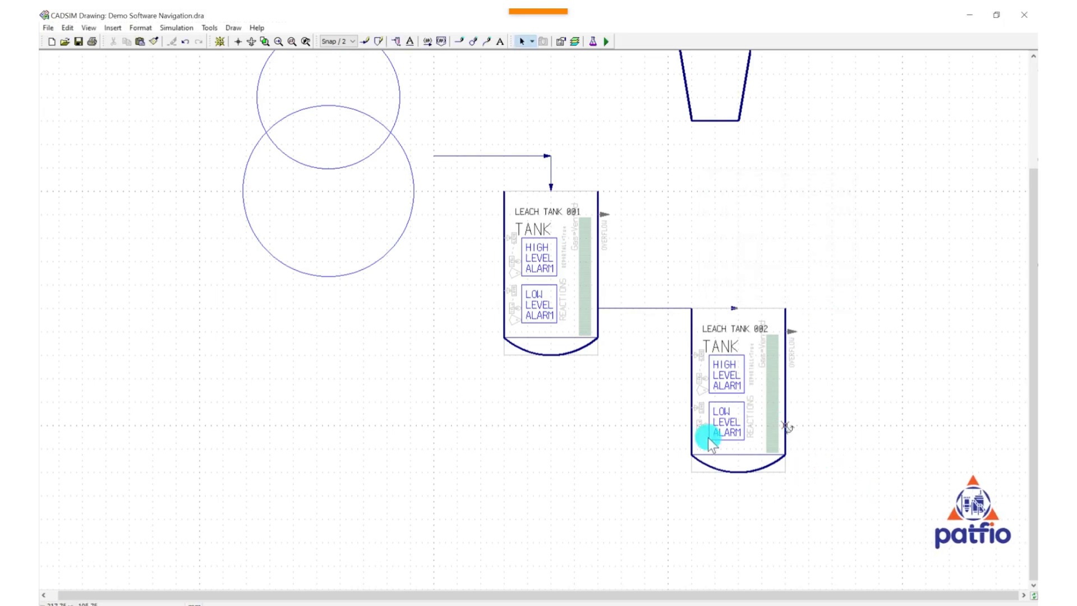
Shorten the stream between the two tanks so its end point lies on LEACH TANK 002's left wall.
left_click(659, 307)
double_click(659, 307)
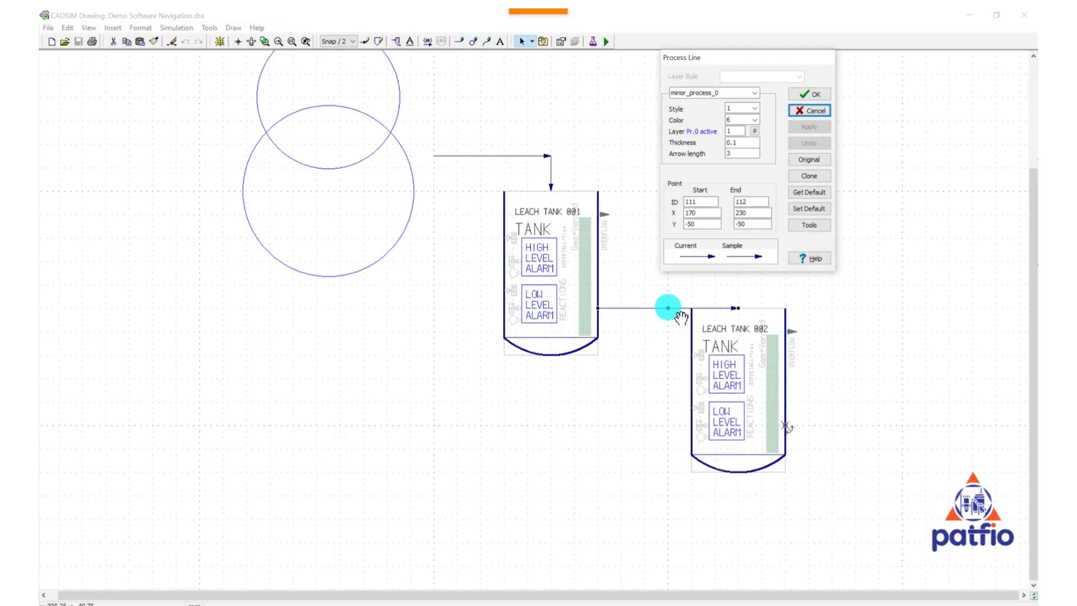
left_click(807, 93)
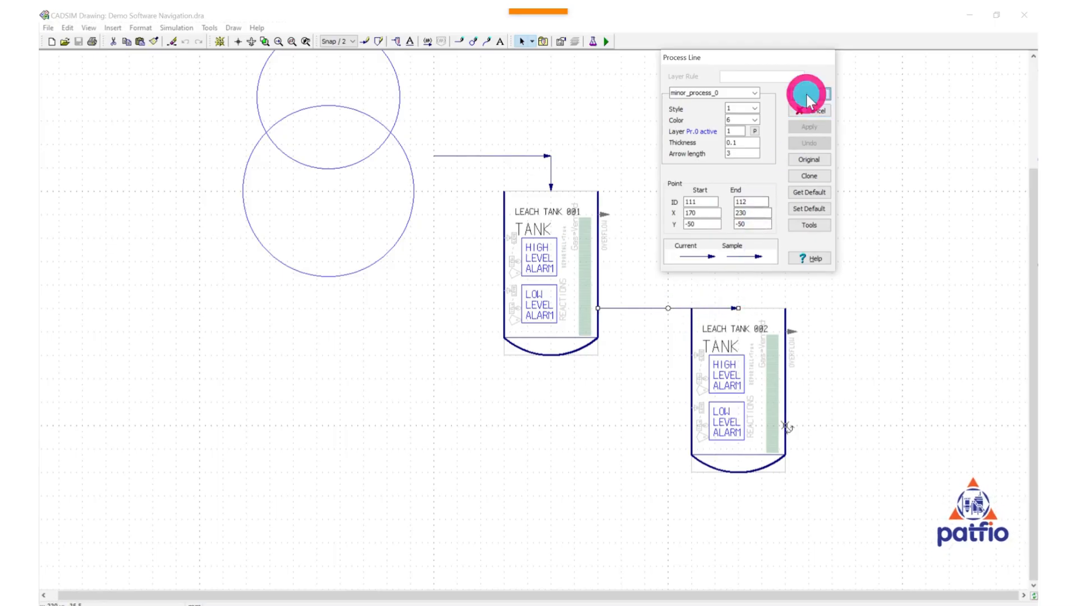
left_click(668, 308)
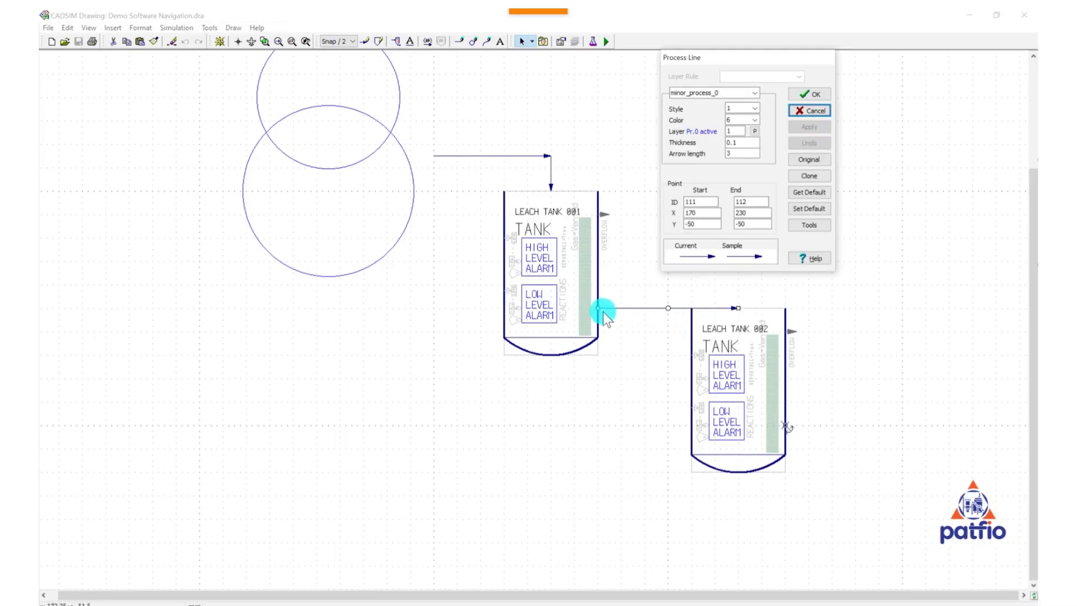
left_click_drag(738, 308, 686, 307)
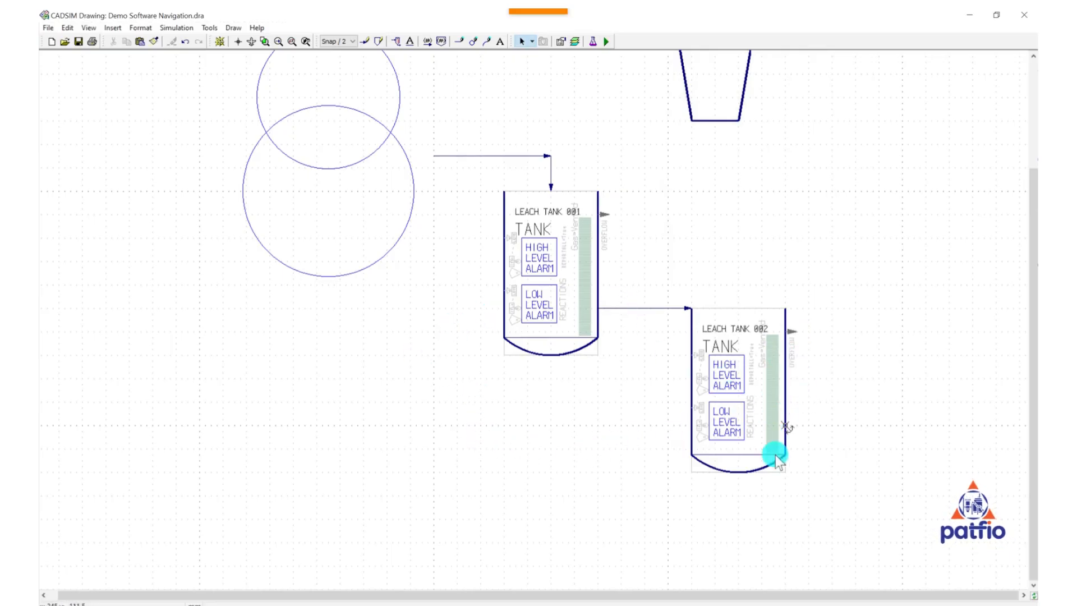
Draw a horizontal process outlet stream about 50 mm long from the lower right wall of LEACH TANK 002.
left_click(368, 43)
left_click(786, 426)
left_click(901, 424)
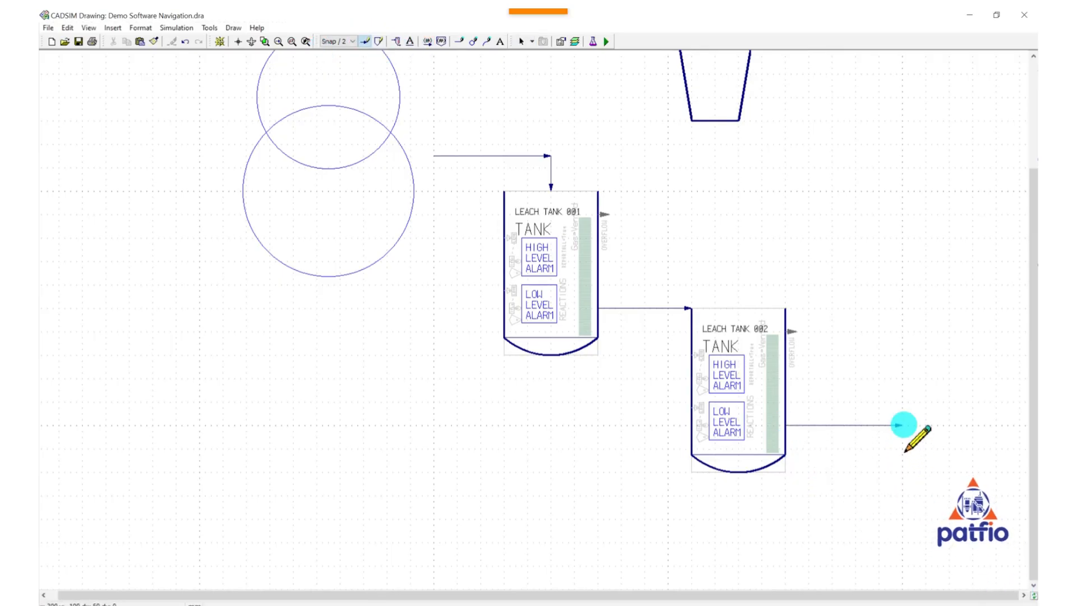
right_click(904, 424)
scroll(577, 350, "down", 3)
scroll(576, 349, "up", 3)
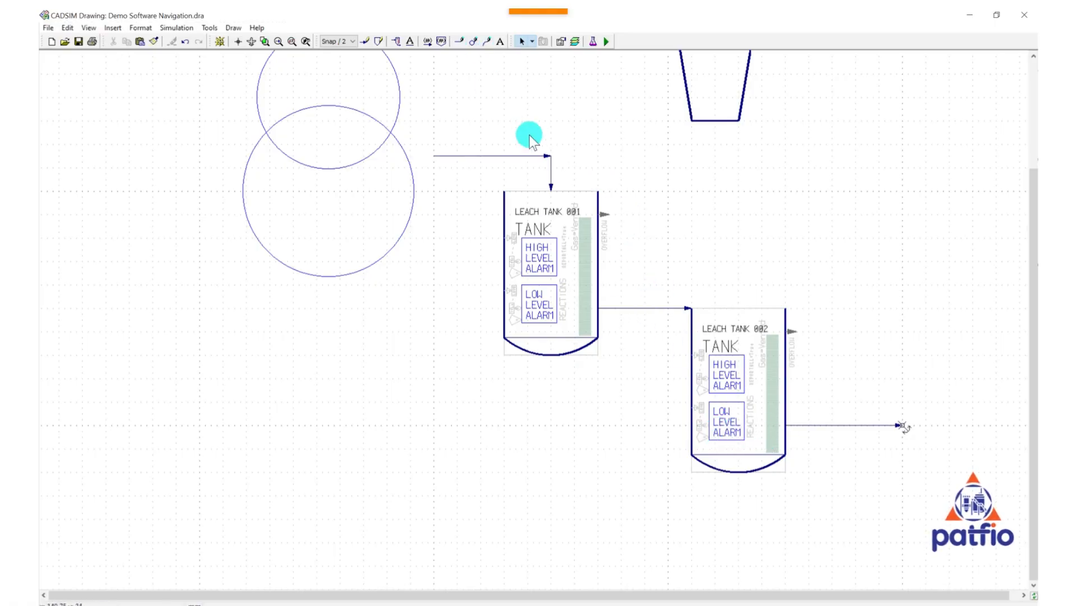
Draw a non-process circle of about 5 mm radius inside the upper-left corner of LEACH TANK 002.
left_click(470, 42)
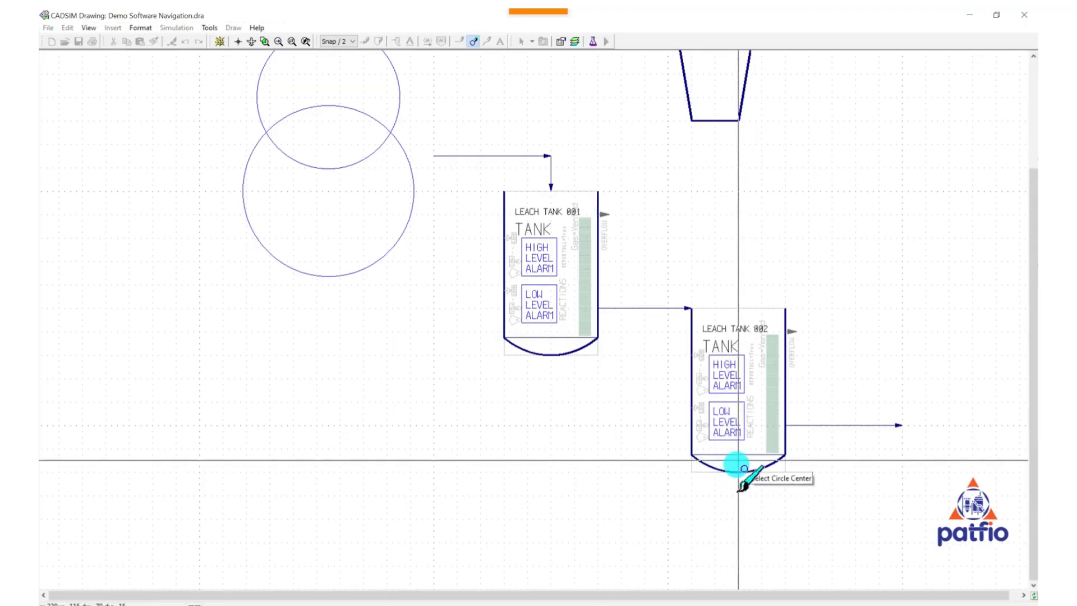
mouse_move(698, 323)
left_mouse_down()
mouse_move(724, 309)
mouse_move(705, 318)
left_mouse_up()
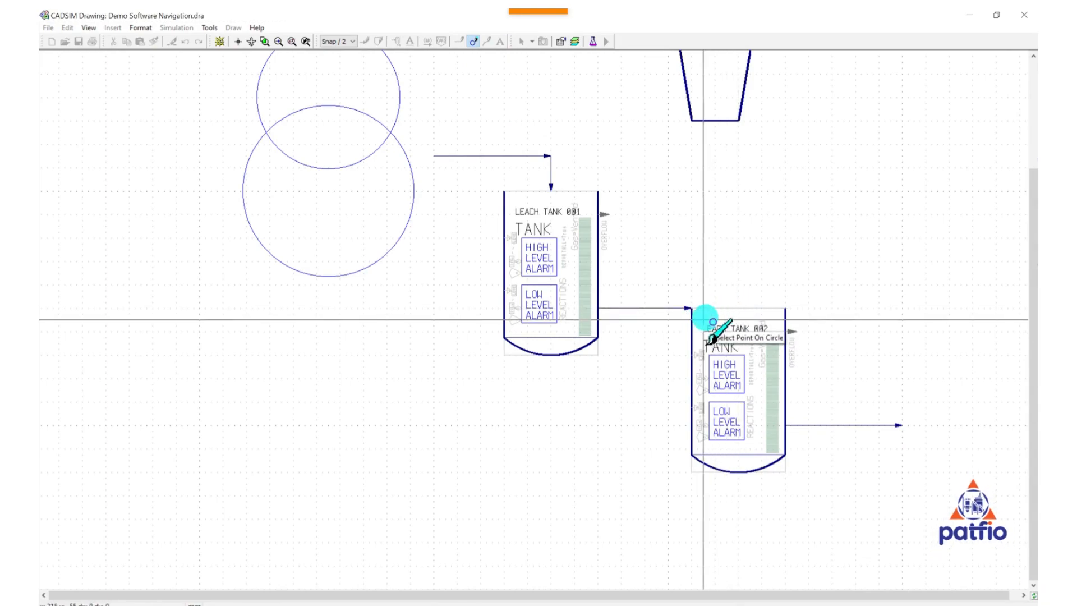
key("Escape")
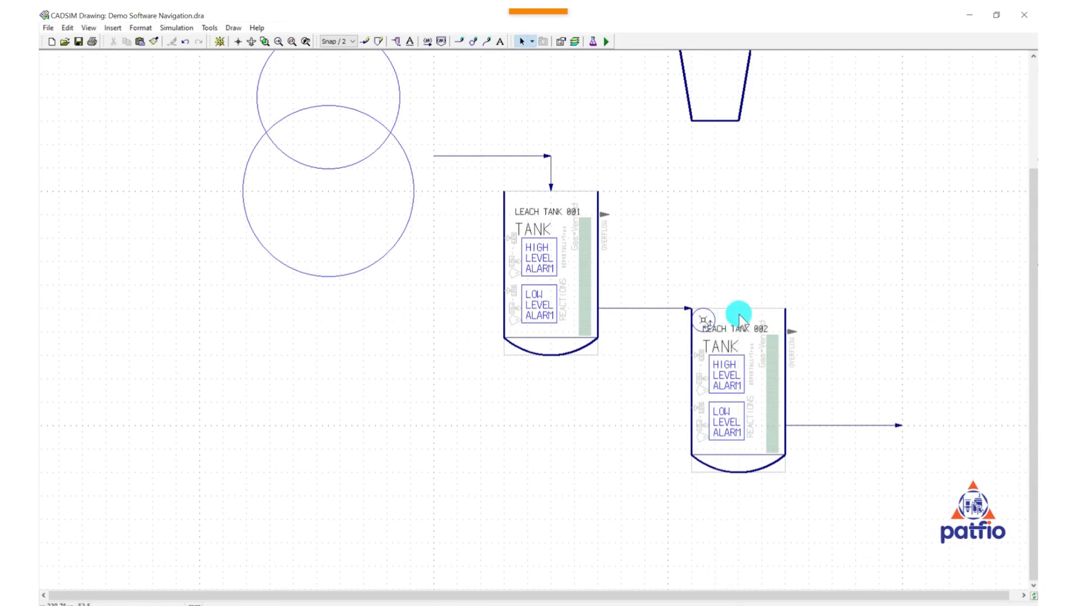
Examine the properties of the small circle in LEACH TANK 002.
double_click(715, 319)
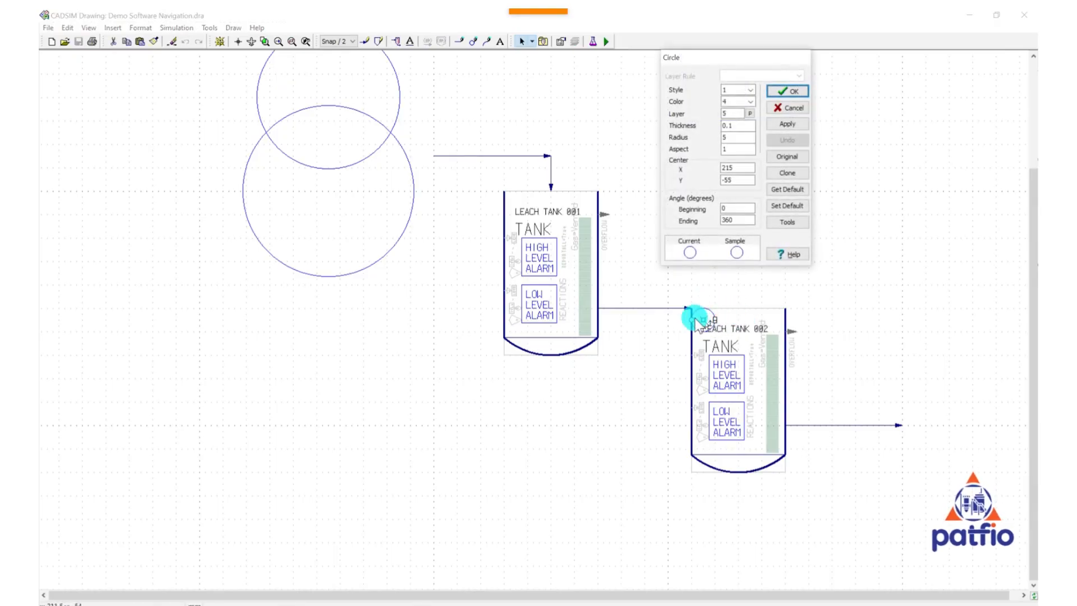
left_click(786, 92)
double_click(715, 319)
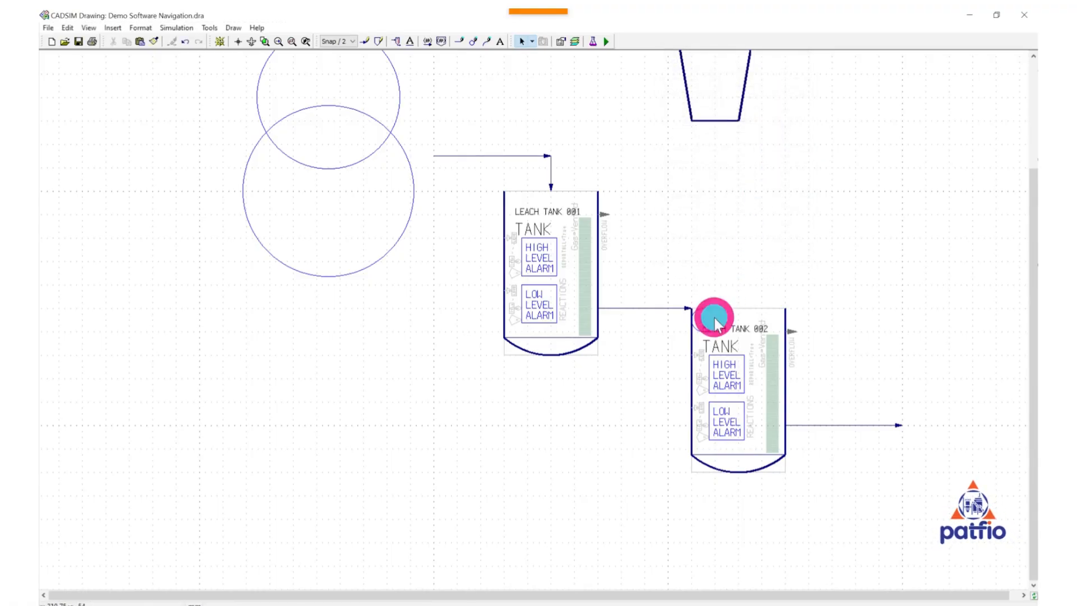
left_click(797, 92)
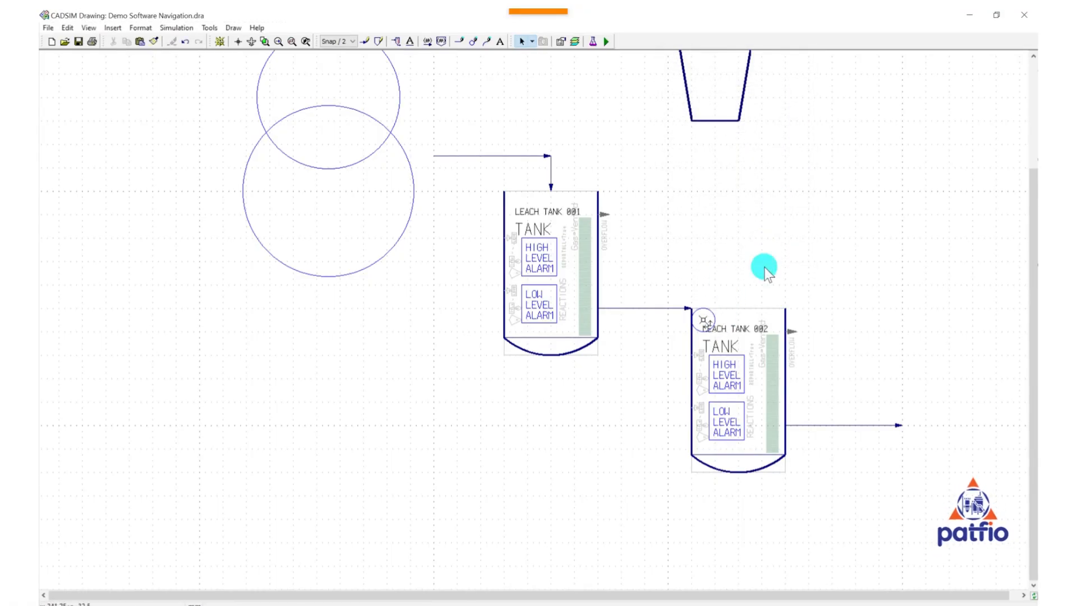
Draw a horizontal non-process line about 30 mm long from the small circle's center toward LEACH TANK 002's right wall.
left_click(458, 44)
left_click(703, 319)
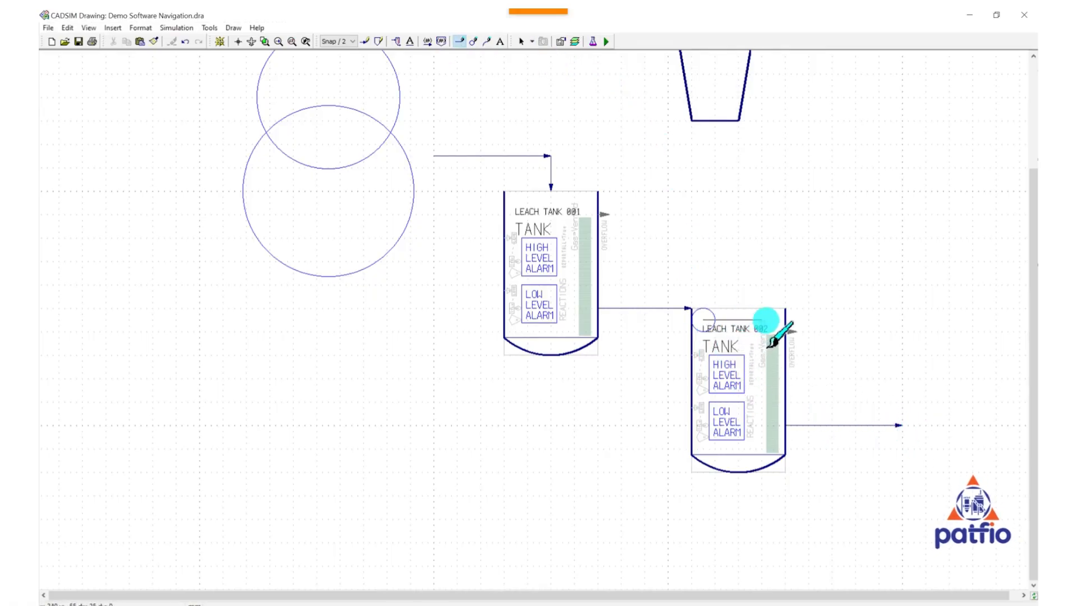
left_click(769, 320)
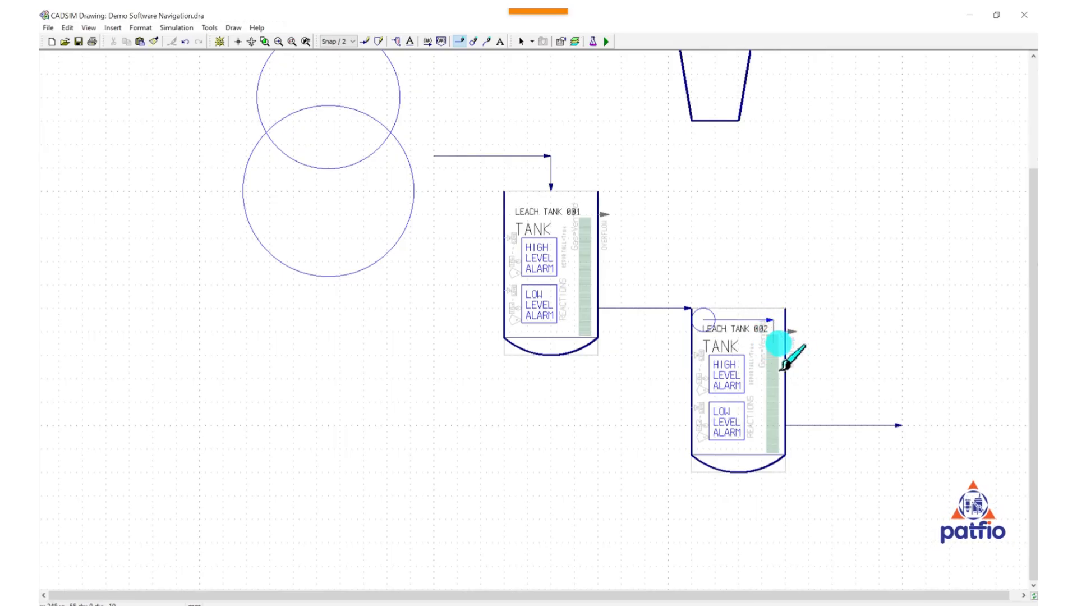
key("Escape")
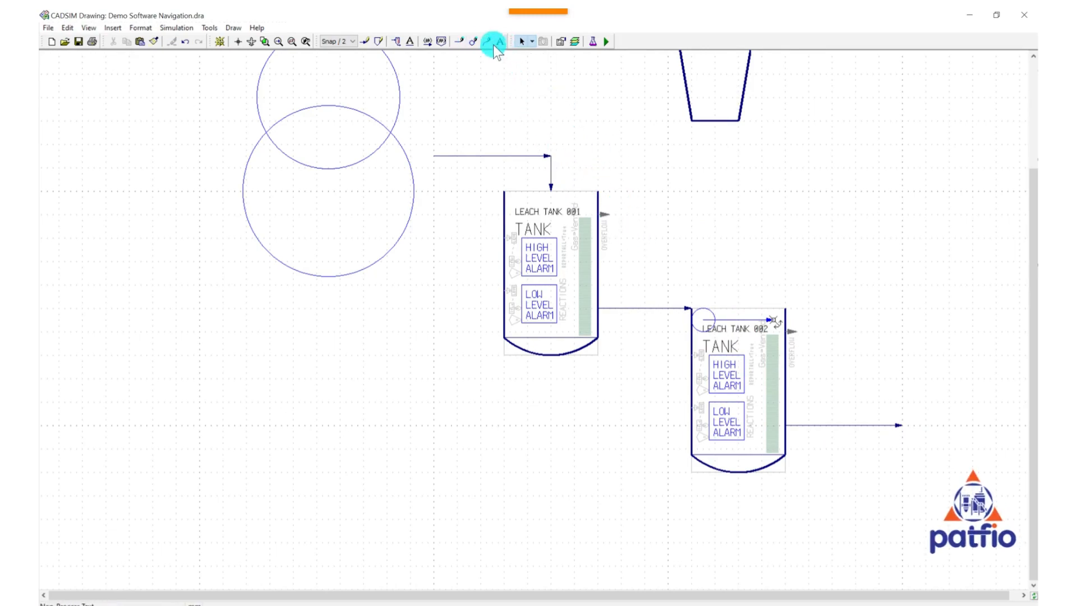
Add the process text SLURRY FEED to the horizontal inlet stream of LEACH TANK 001 and place it slightly above the line.
scroll(729, 460, "up", 1)
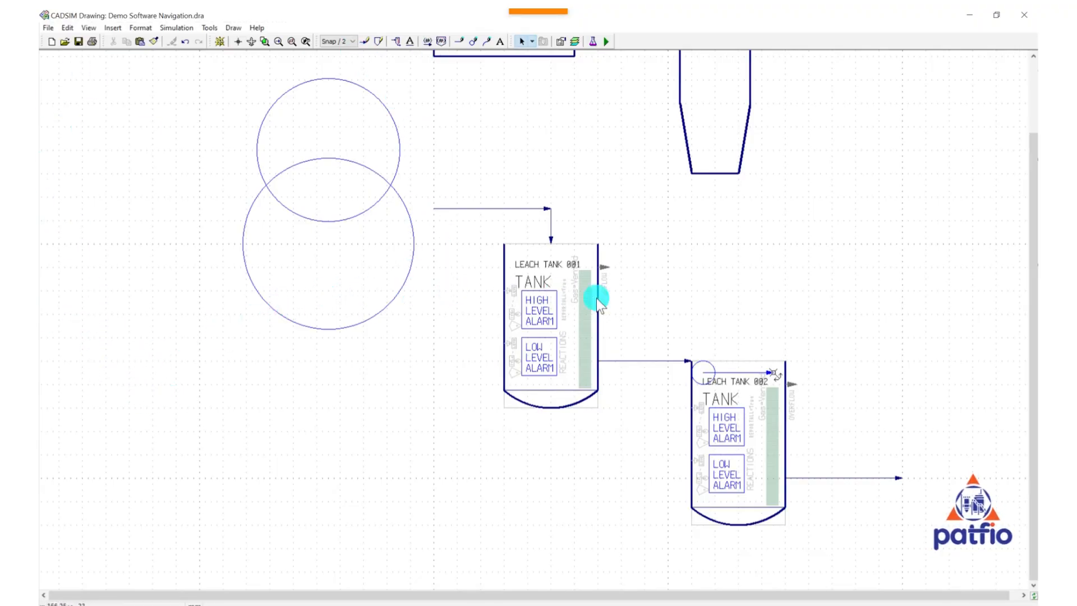
left_click(408, 43)
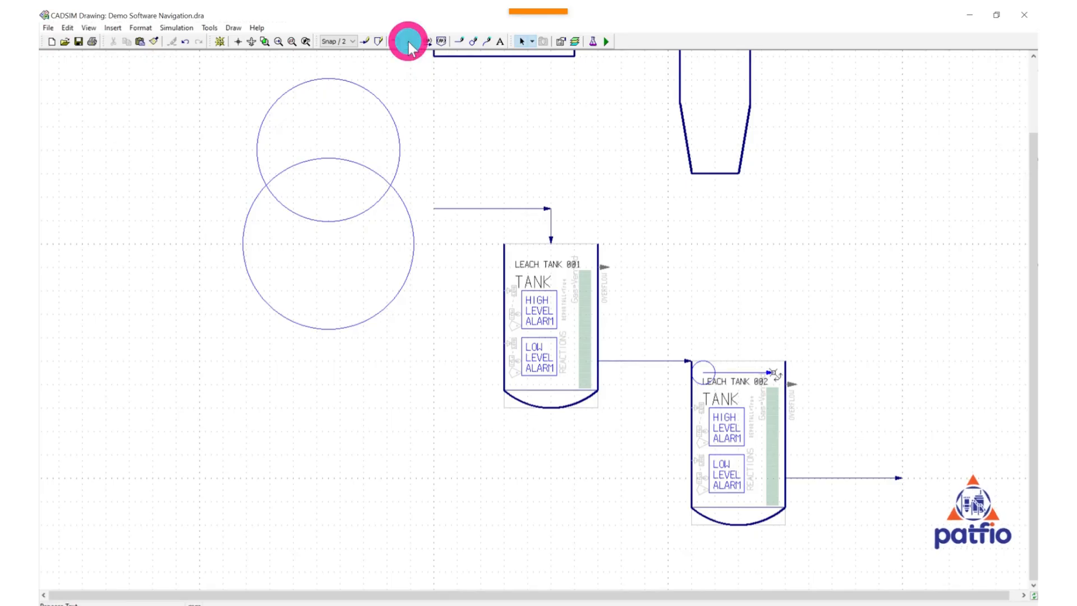
left_click(476, 208)
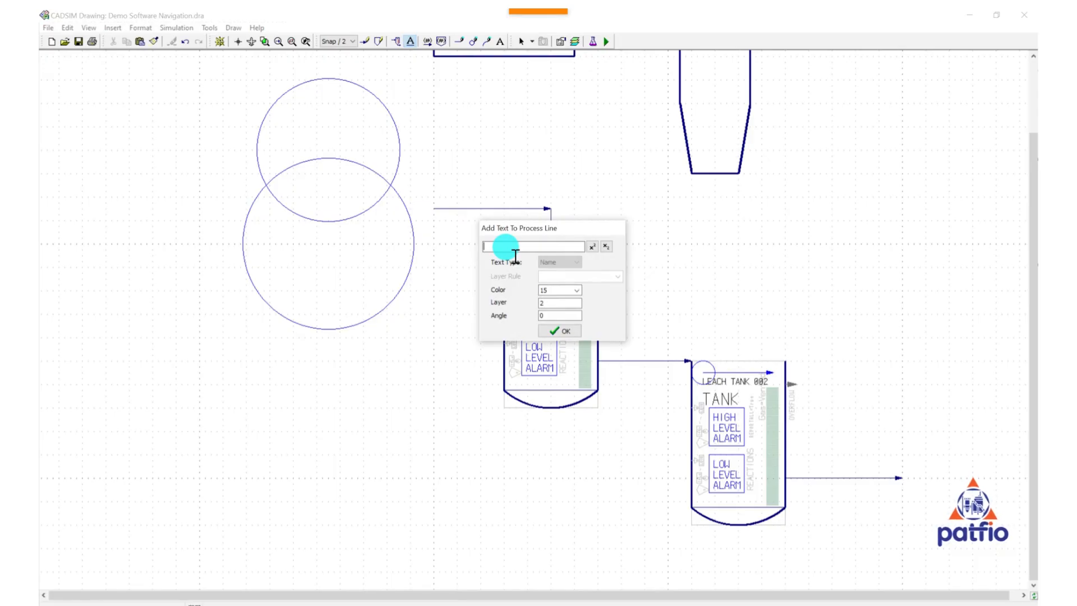
type("SL")
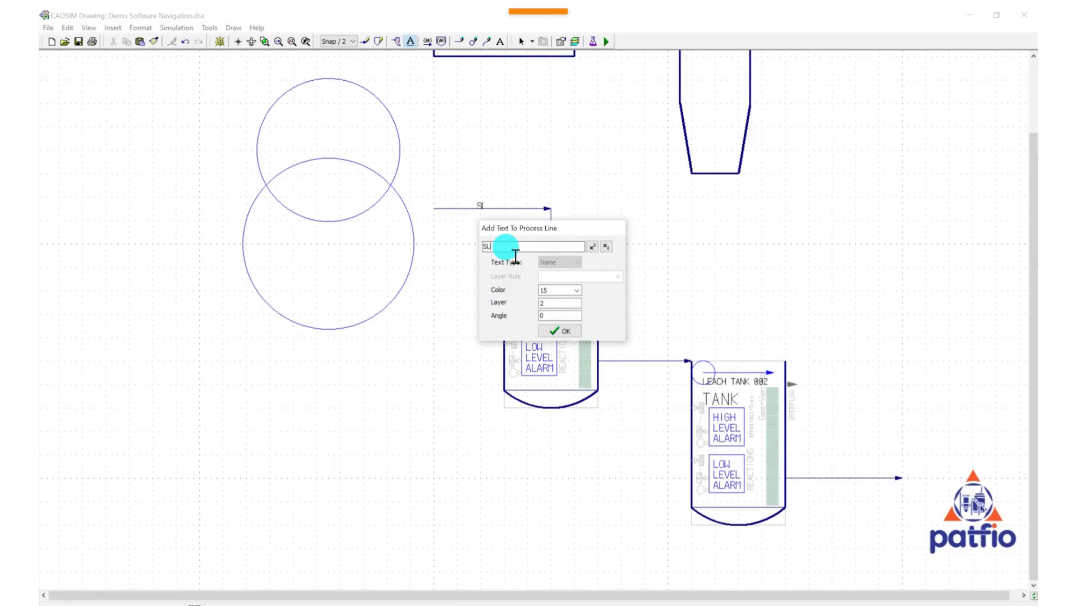
type("UR")
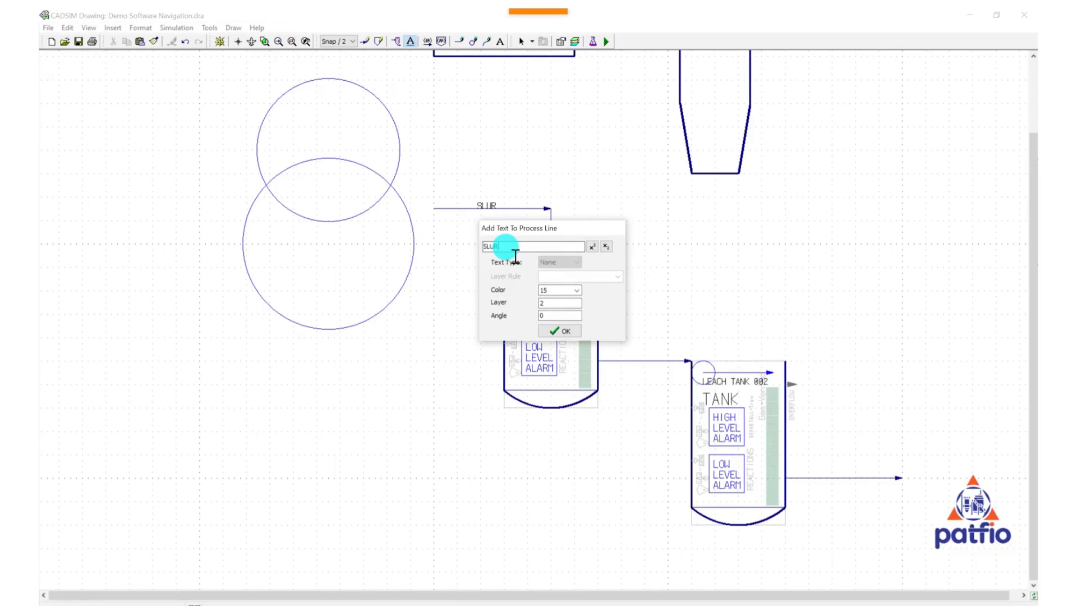
type("RY FEED")
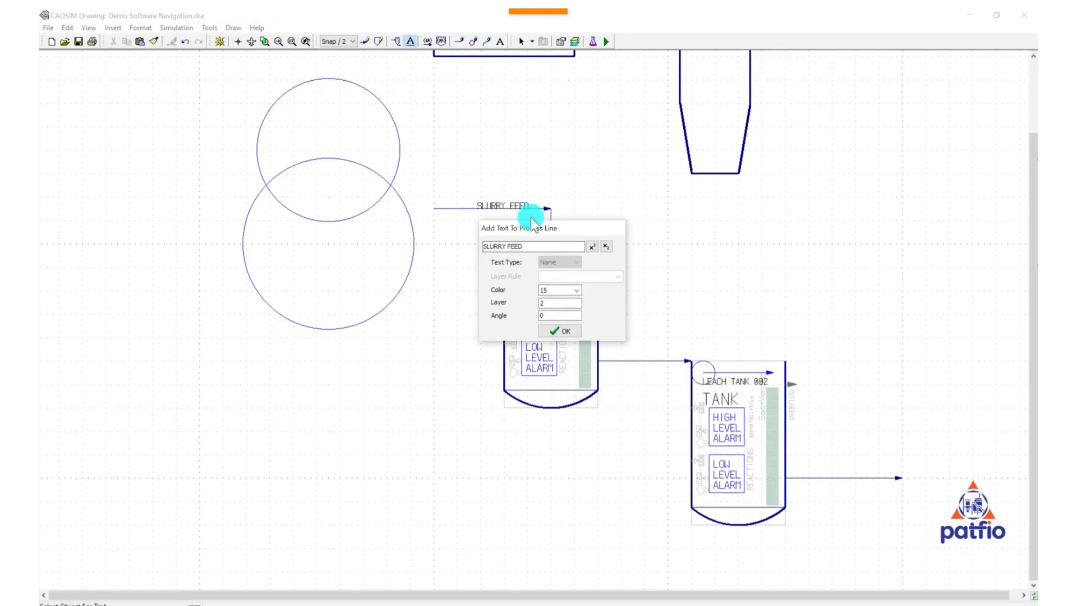
left_click(562, 330)
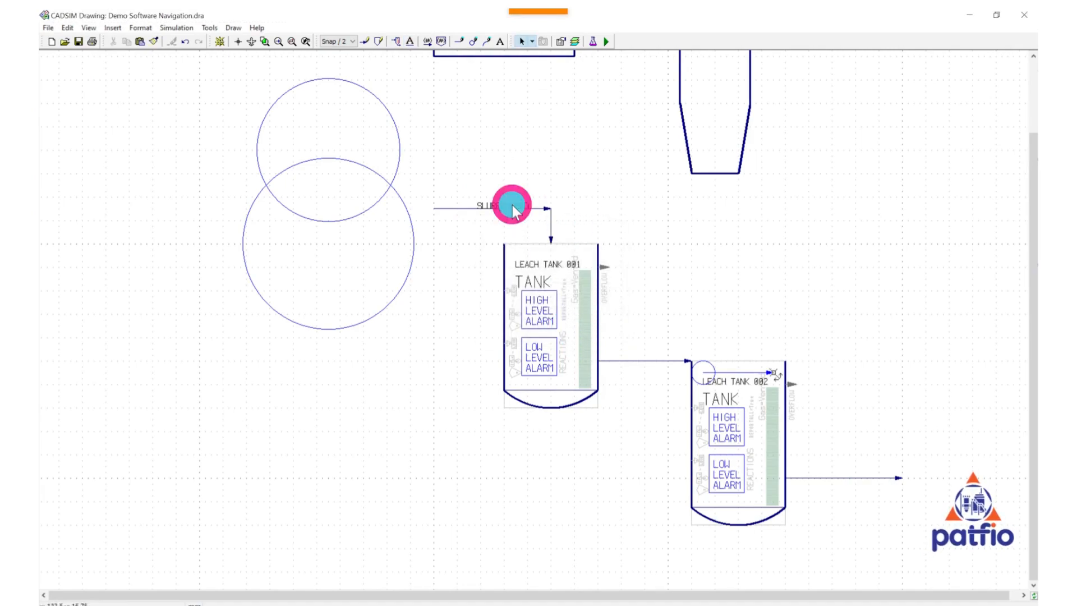
double_click(512, 206)
left_click_drag(475, 210, 449, 205)
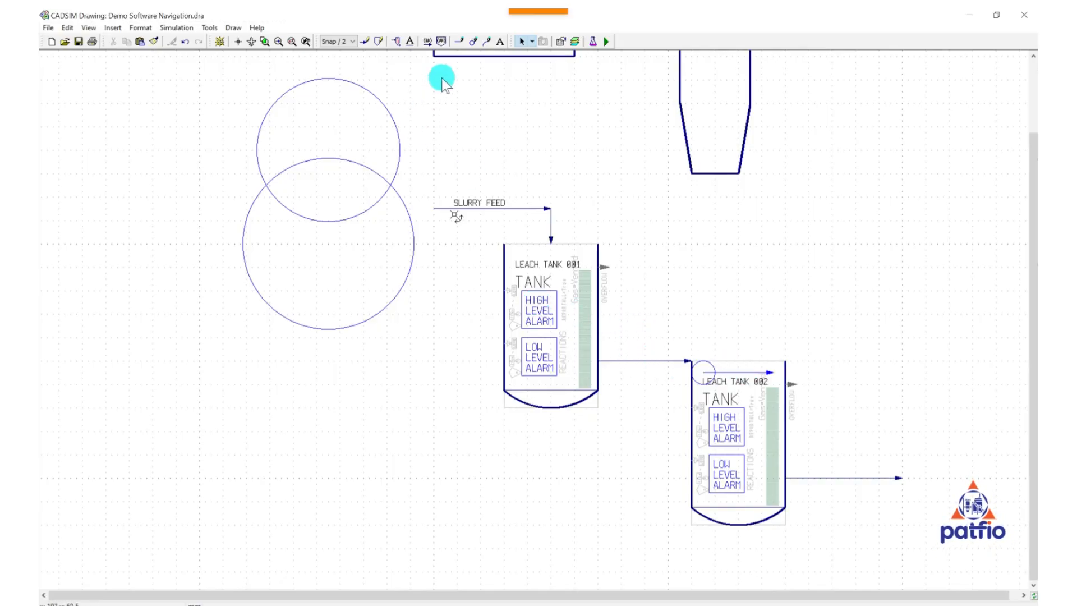
Add the independent text PRODUCT at LEACH TANK 002's outlet stream and place it slightly above the line.
left_click(499, 41)
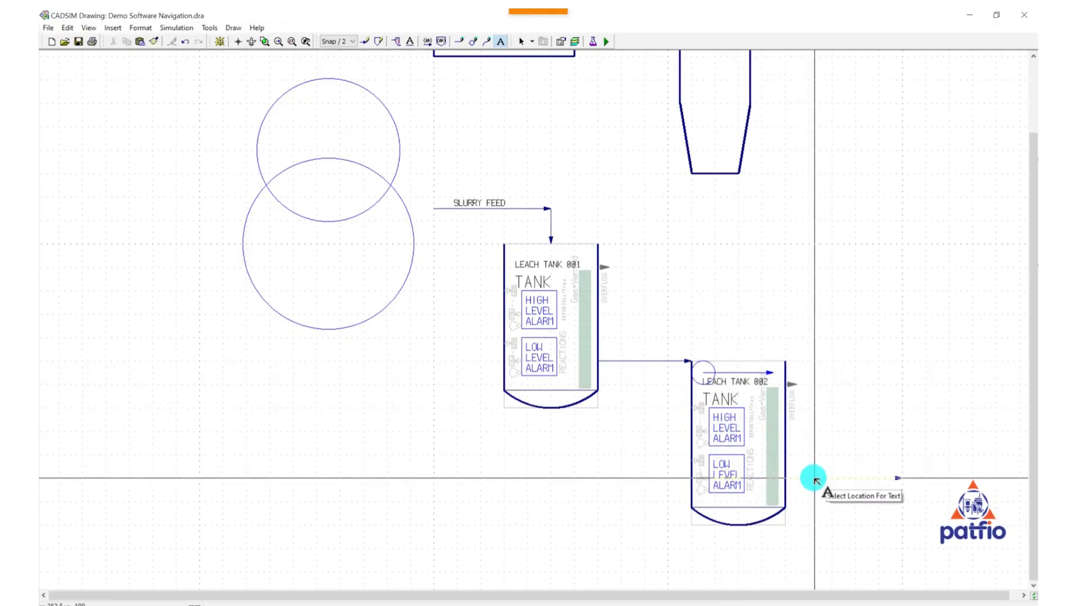
left_click(814, 478)
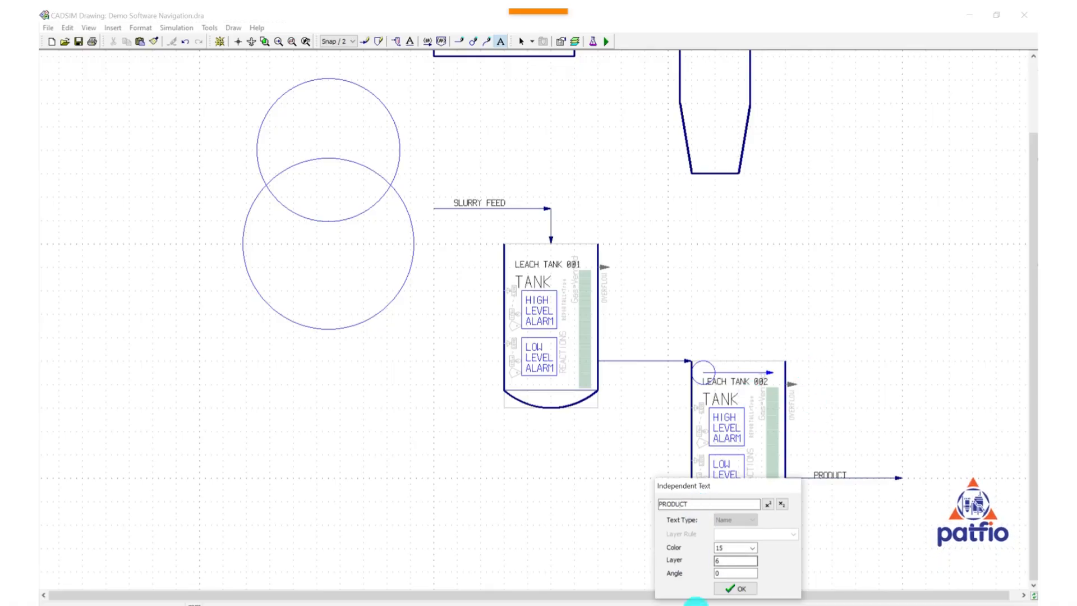
left_click(737, 588)
left_click(821, 482)
left_click_drag(818, 478, 812, 468)
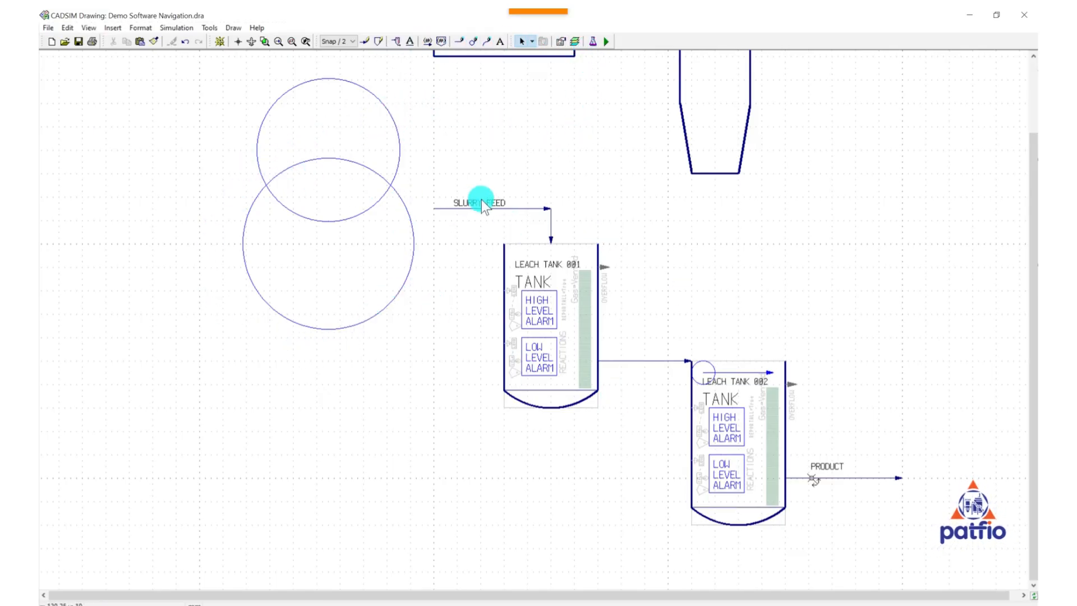
scroll(481, 200, "up", 1)
scroll(481, 200, "up", 2)
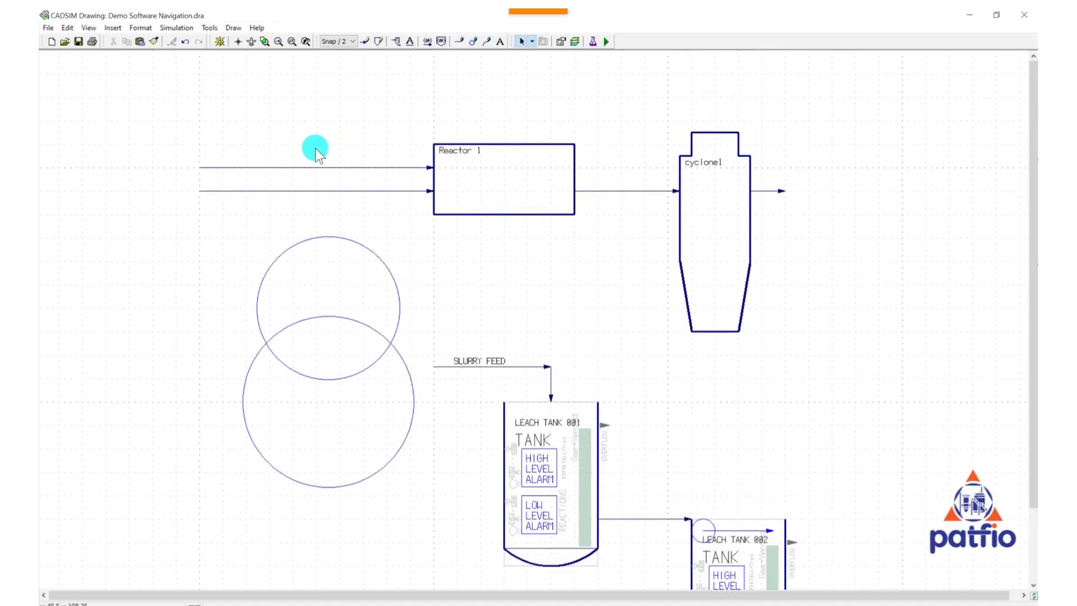
scroll(315, 148, "down", 1)
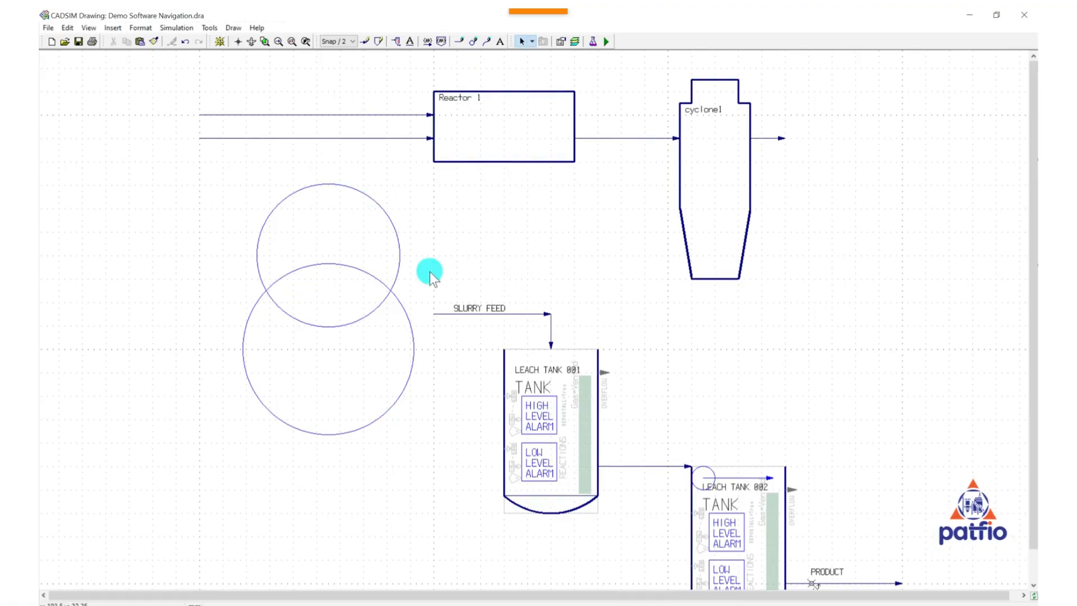
scroll(449, 237, "up", 6)
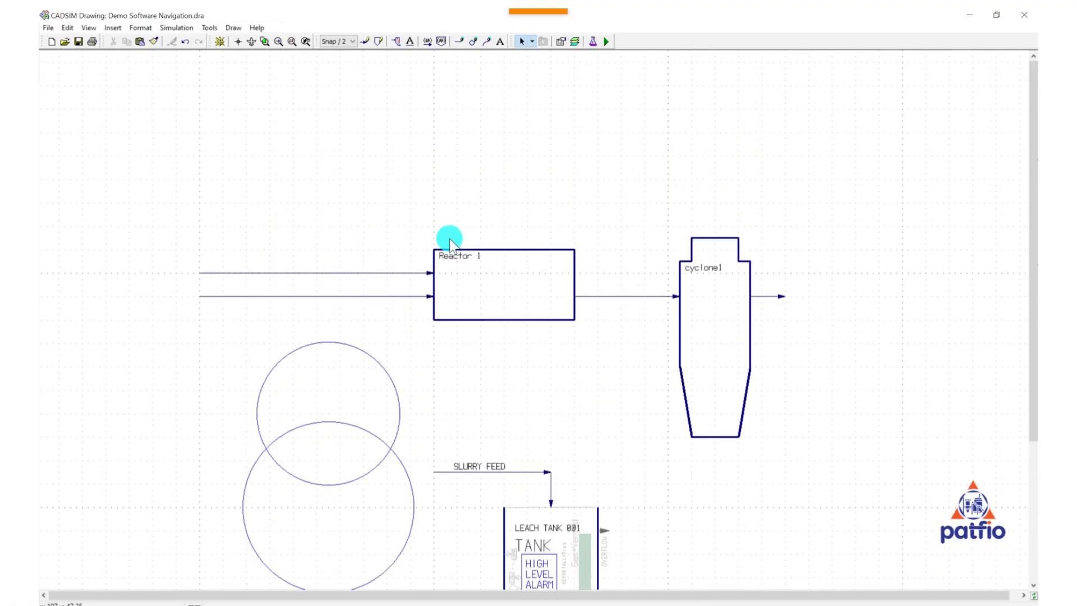
Examine the border previews in the Borders parts library, from the A0 and A1 sheets through A4Portr to ANSI_D_Bottom.
scroll(449, 238, "down", 4)
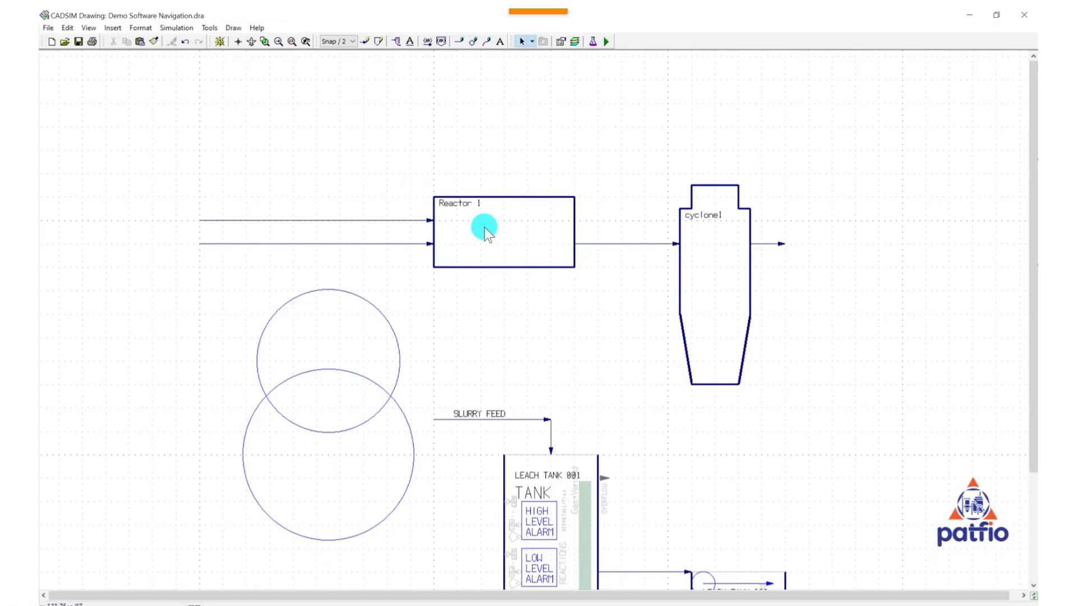
scroll(485, 225, "up", 1)
scroll(486, 223, "down", 2)
scroll(493, 229, "down", 1)
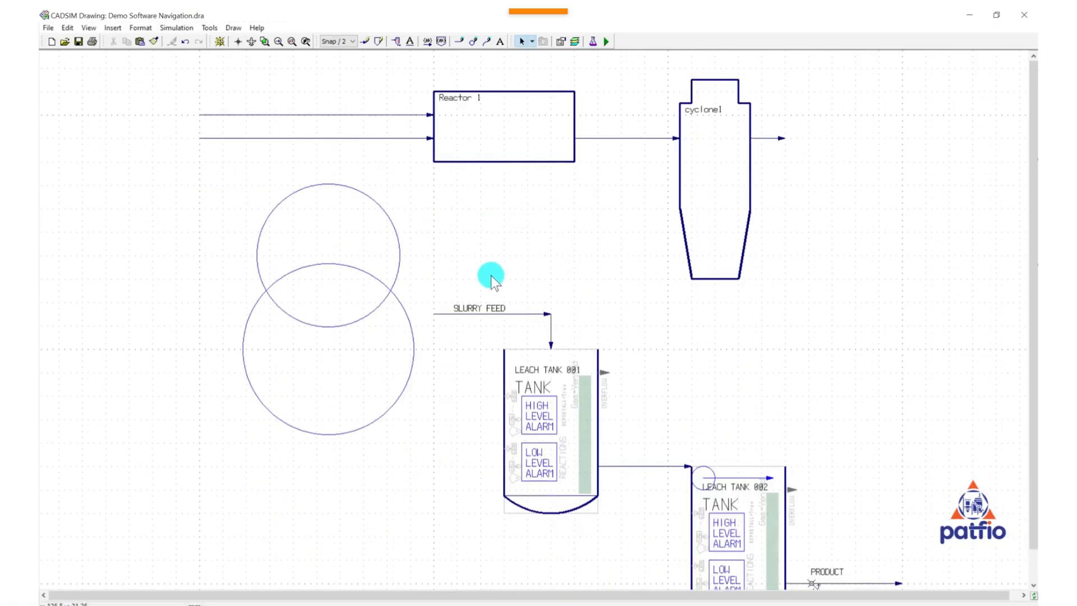
left_click(251, 41)
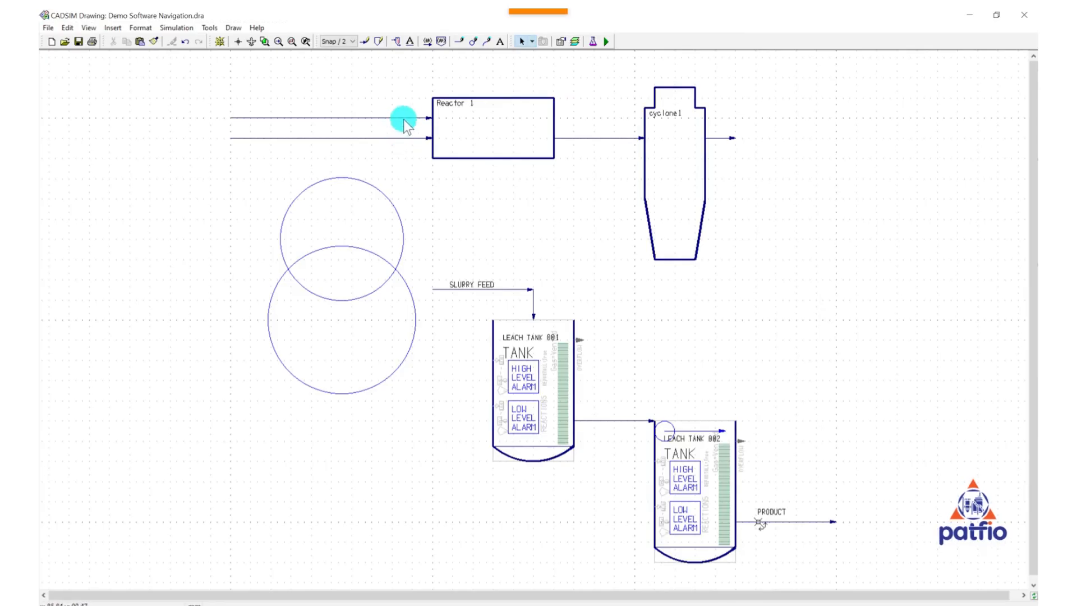
left_click(112, 28)
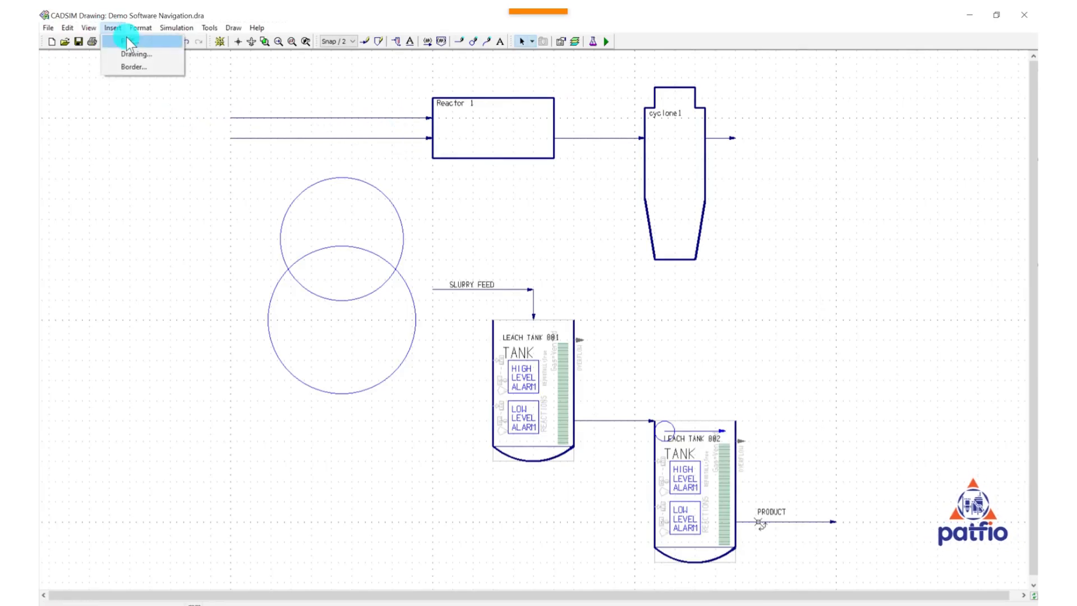
left_click(134, 66)
left_click(741, 141)
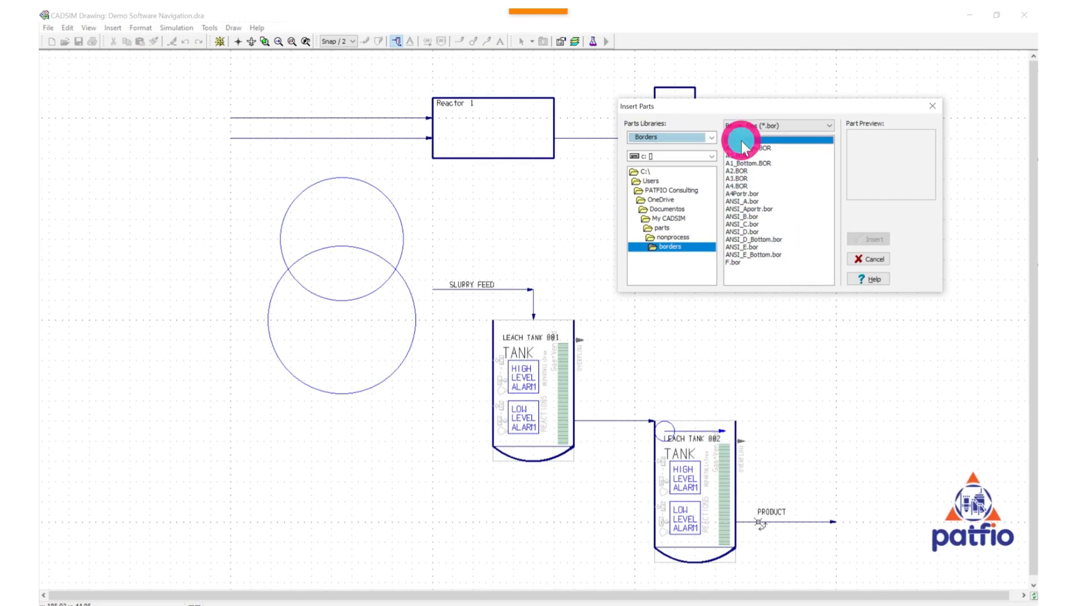
left_click(752, 147)
left_click(749, 162)
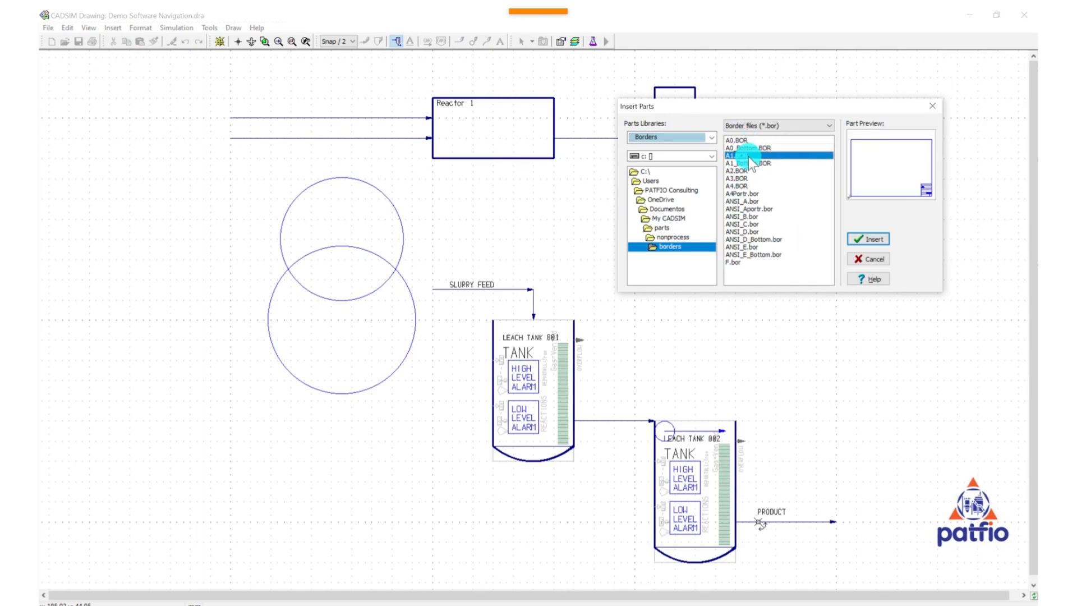
left_click(751, 170)
left_click(744, 179)
left_click(756, 194)
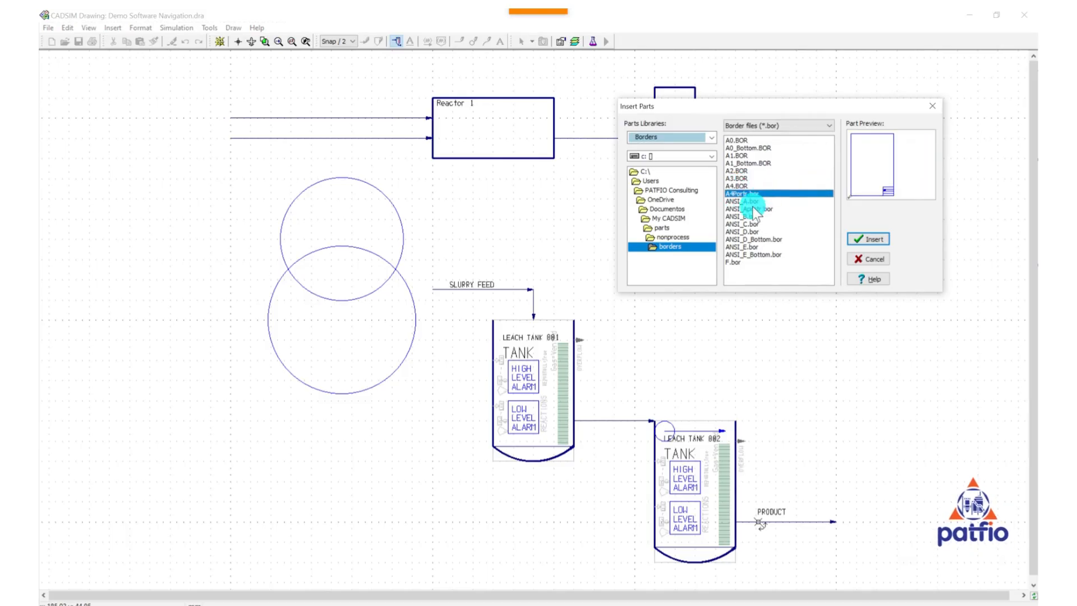
left_click(754, 201)
left_click(752, 209)
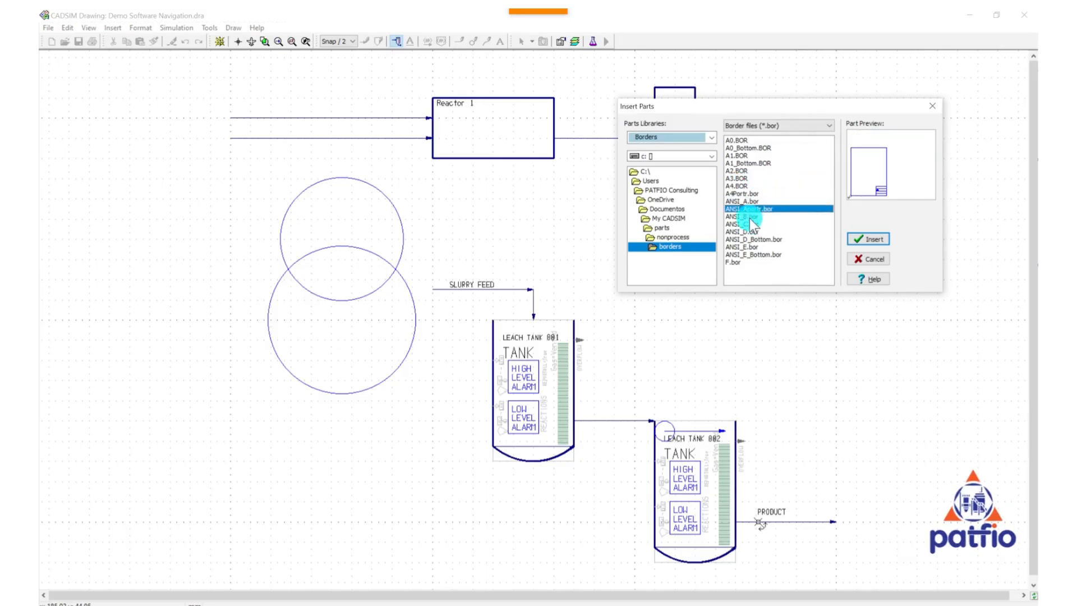
left_click(749, 217)
left_click(754, 224)
left_click(755, 236)
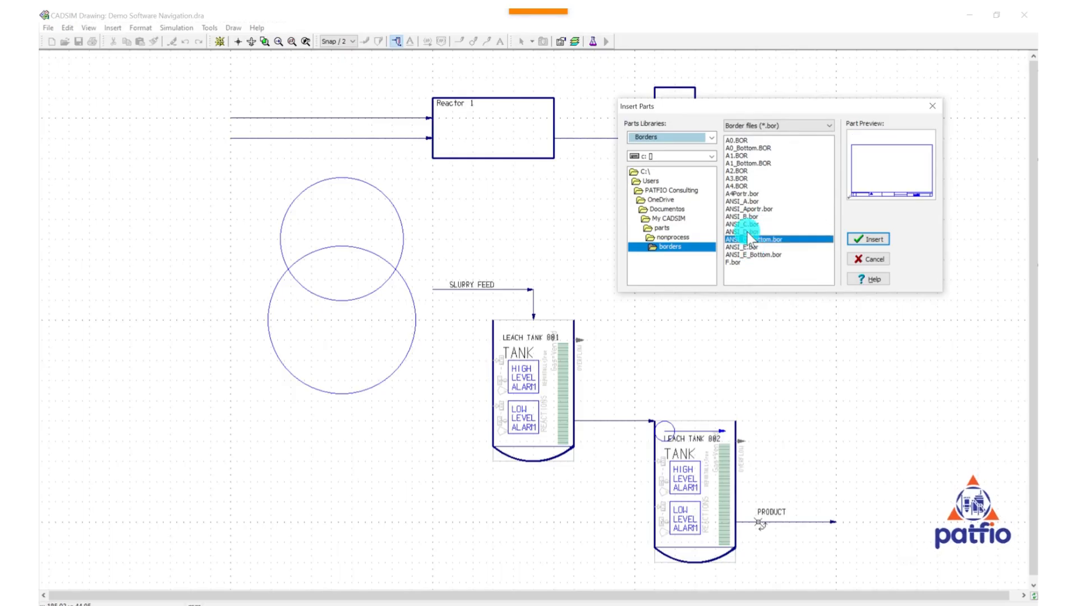
Insert the A1_Bottom border beside the flowsheet at scale 1 and fit the whole drawing in view.
left_click(745, 162)
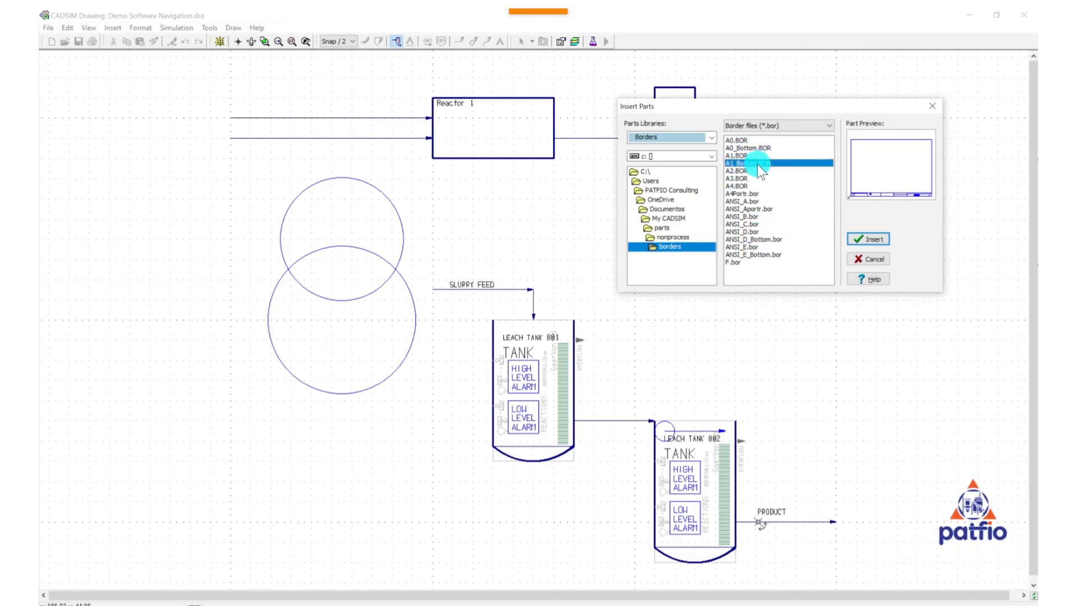
left_click(869, 240)
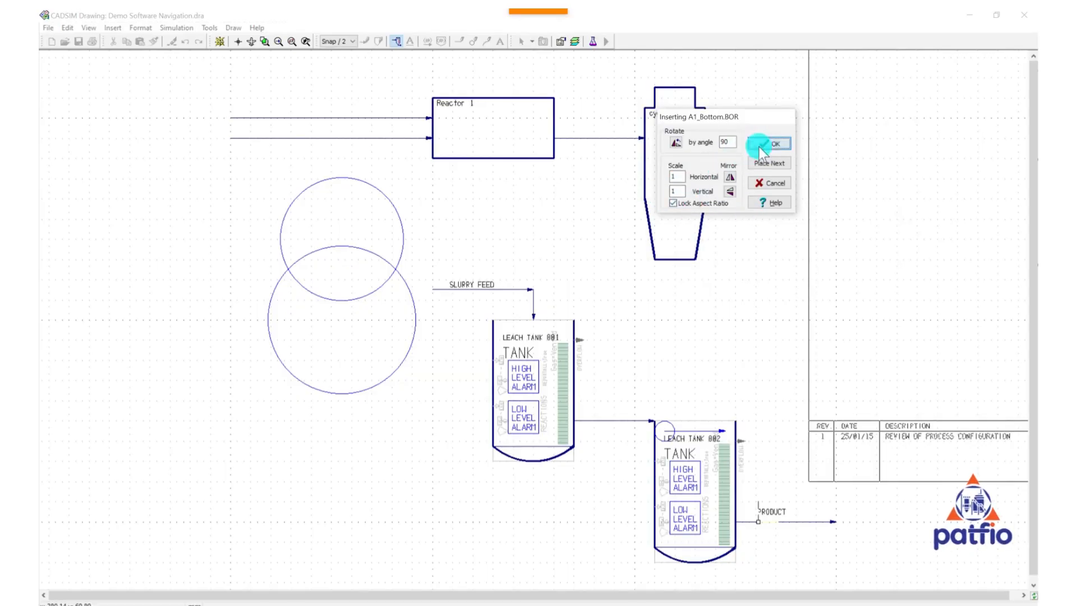
left_click(774, 143)
left_click(252, 41)
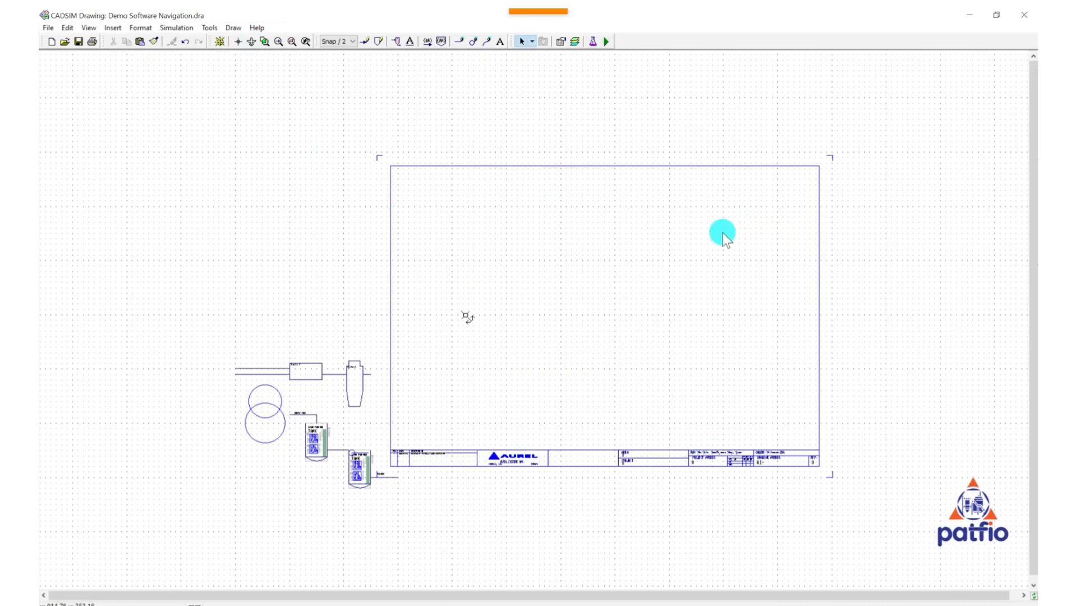
Move all the equipment, streams and circles together into the middle of the A1_Bottom border, leaving the border in place.
left_click(306, 352)
left_click_drag(209, 334, 409, 500)
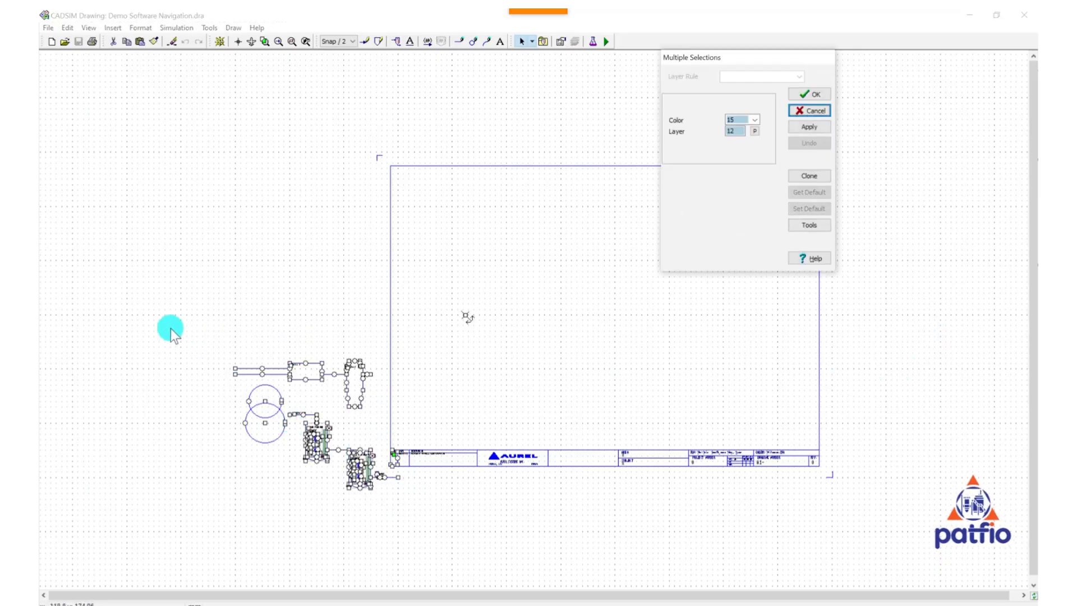
left_click(217, 315)
left_click_drag(199, 335, 386, 524)
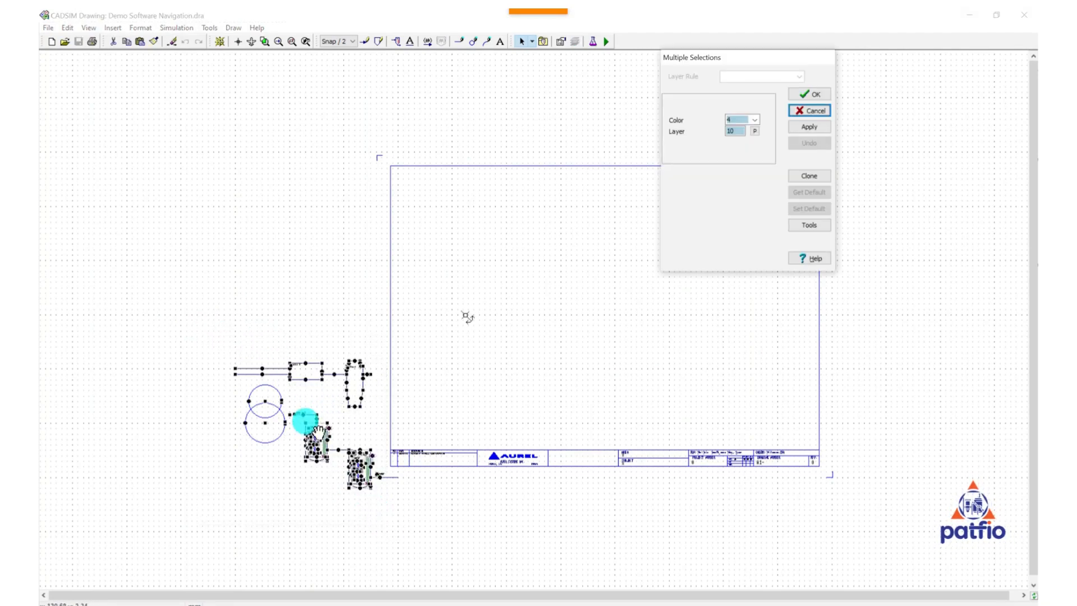
left_click_drag(305, 414, 562, 289)
Move the free end of the PRODUCT stream inside the border so it runs horizontally out of LEACH TANK 002.
left_click(385, 482)
left_click(400, 474)
left_click_drag(399, 477, 696, 344)
left_click(497, 432)
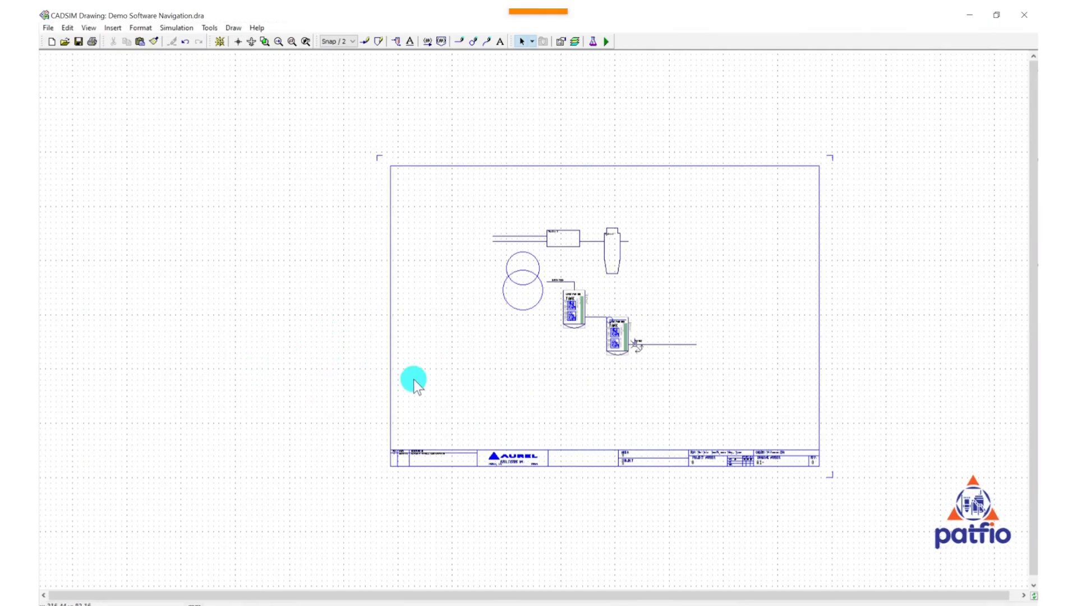
Delete everything in the drawing, including the flowsheet and the A1_Bottom border.
double_click(583, 324)
key("ctrl+a")
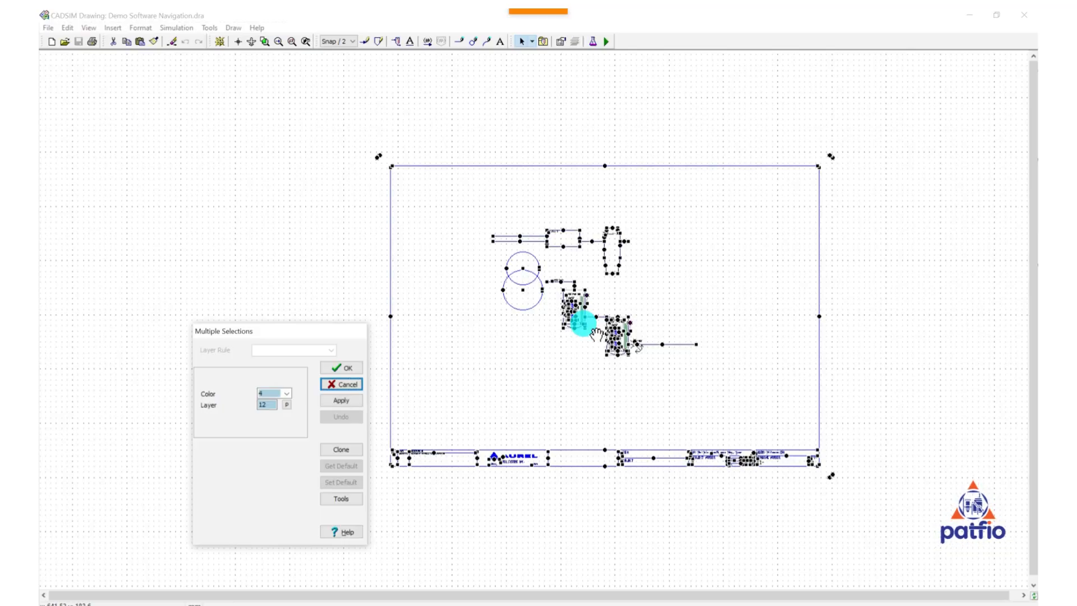
key("Delete")
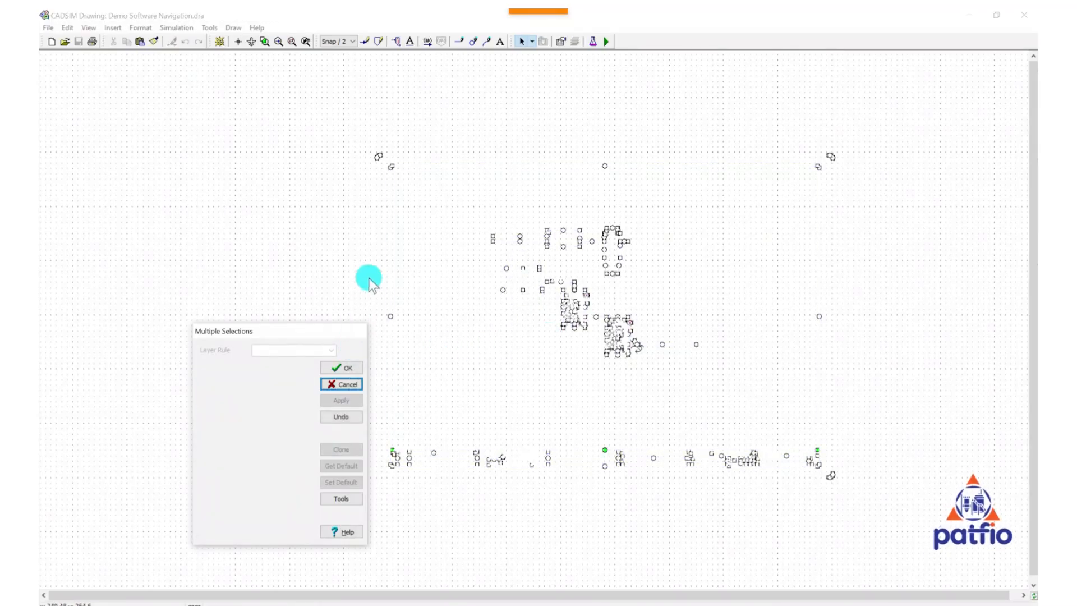
left_click(345, 367)
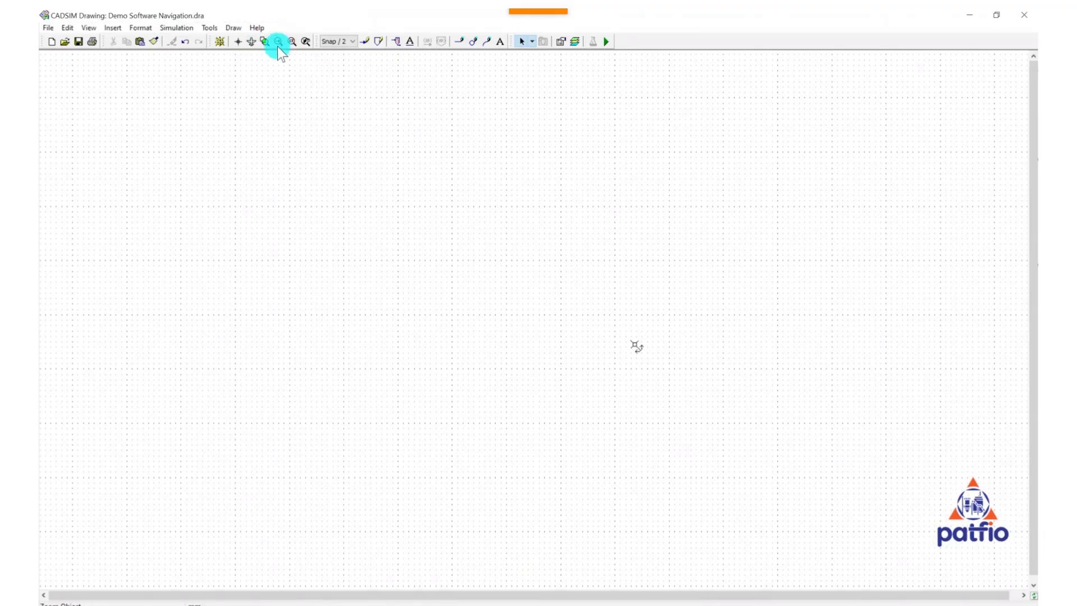
Insert the A2 border from the Borders library into the empty drawing at scale 1.
left_click(111, 28)
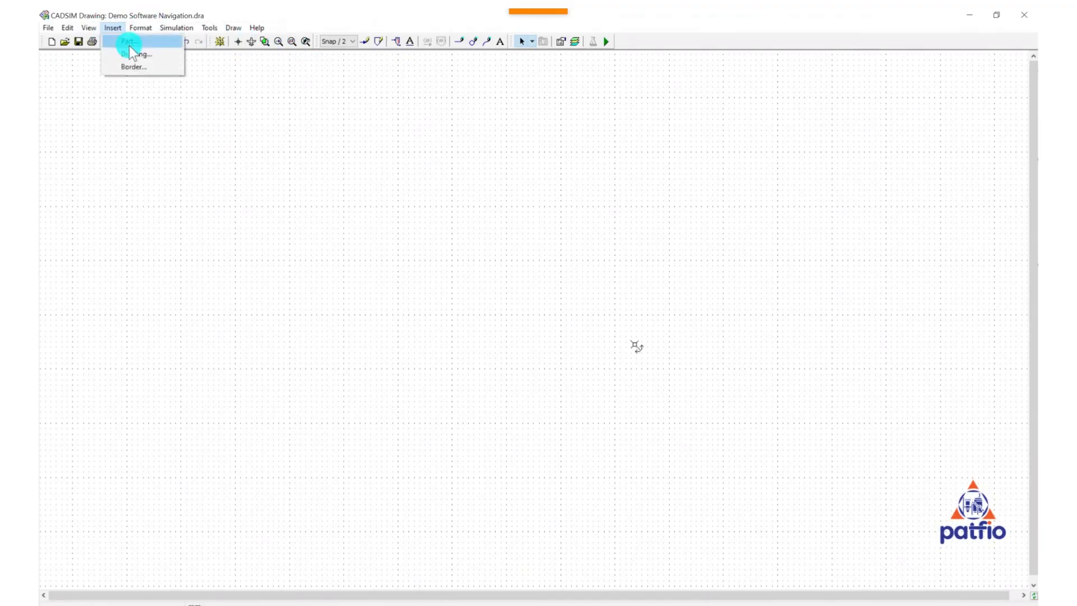
left_click(140, 70)
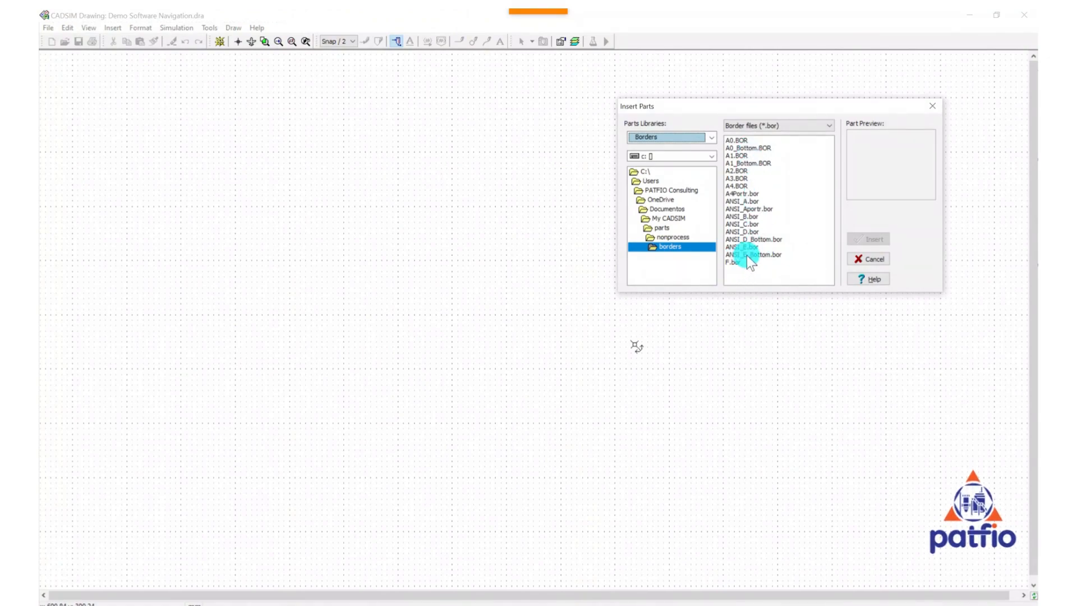
left_click(747, 157)
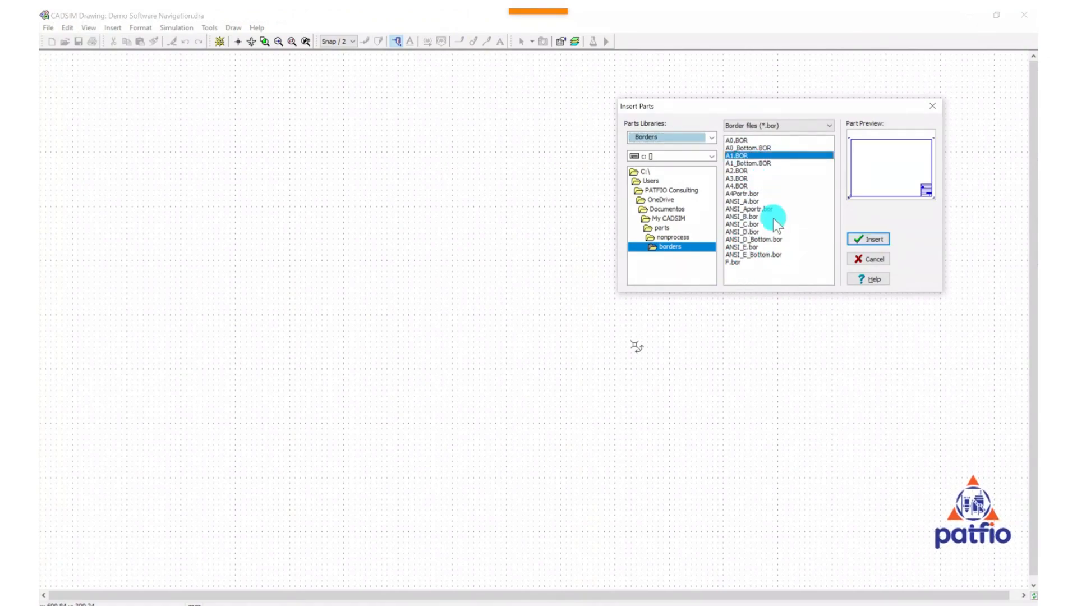
left_click(746, 169)
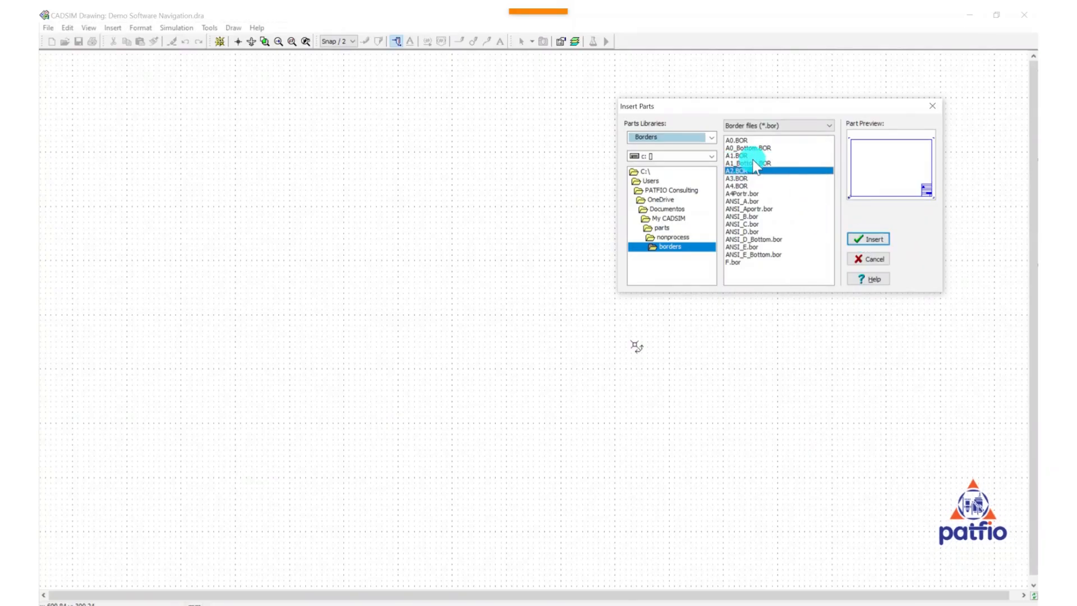
left_click(856, 238)
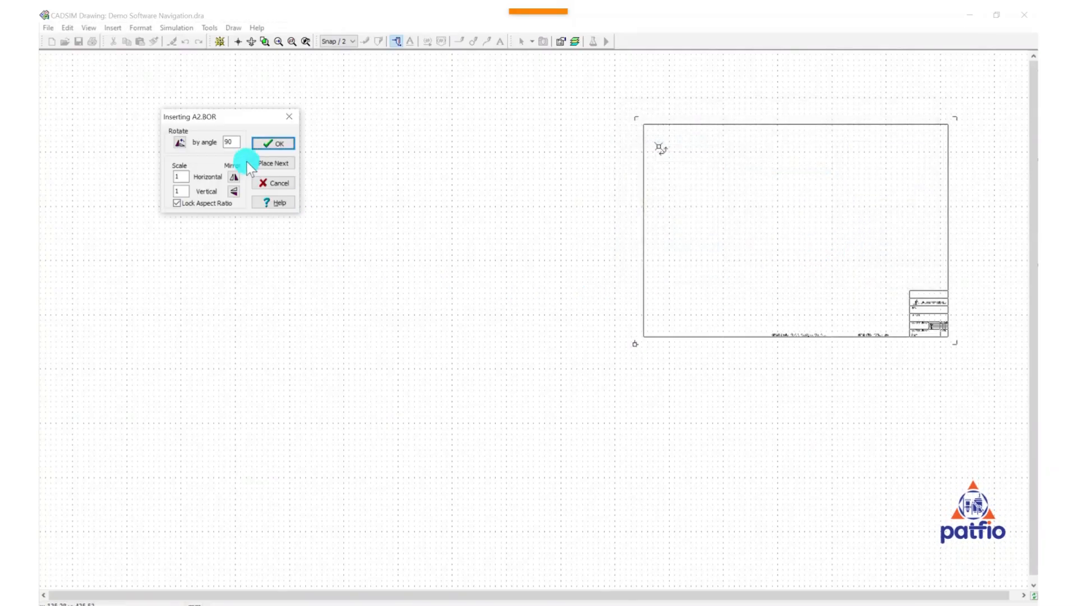
left_click(913, 324)
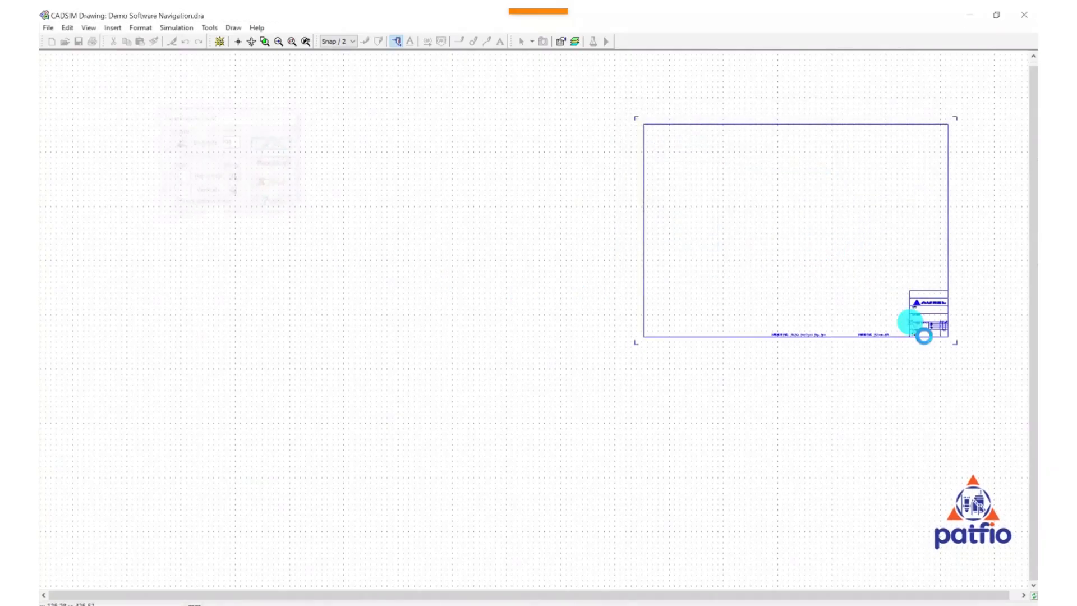
Insert the A0_Bottom border with its lower left corner over the title block of the A2 border.
left_click(255, 45)
scroll(817, 402, "up", 2)
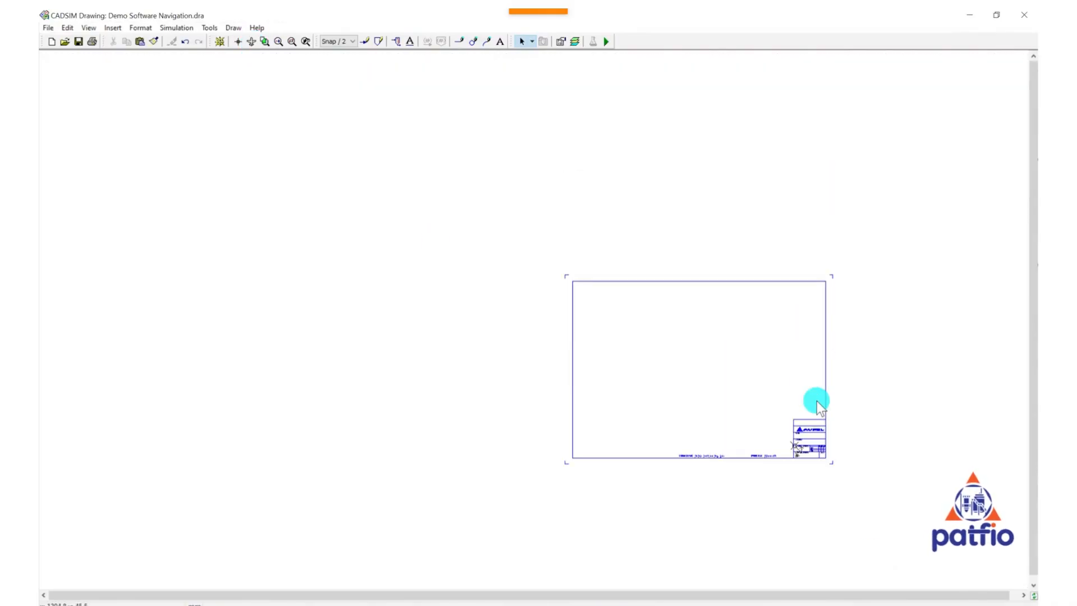
scroll(816, 402, "down", 2)
mouse_move(702, 247)
left_mouse_down()
mouse_move(623, 278)
mouse_move(473, 271)
left_mouse_up()
left_click(112, 28)
left_click(138, 66)
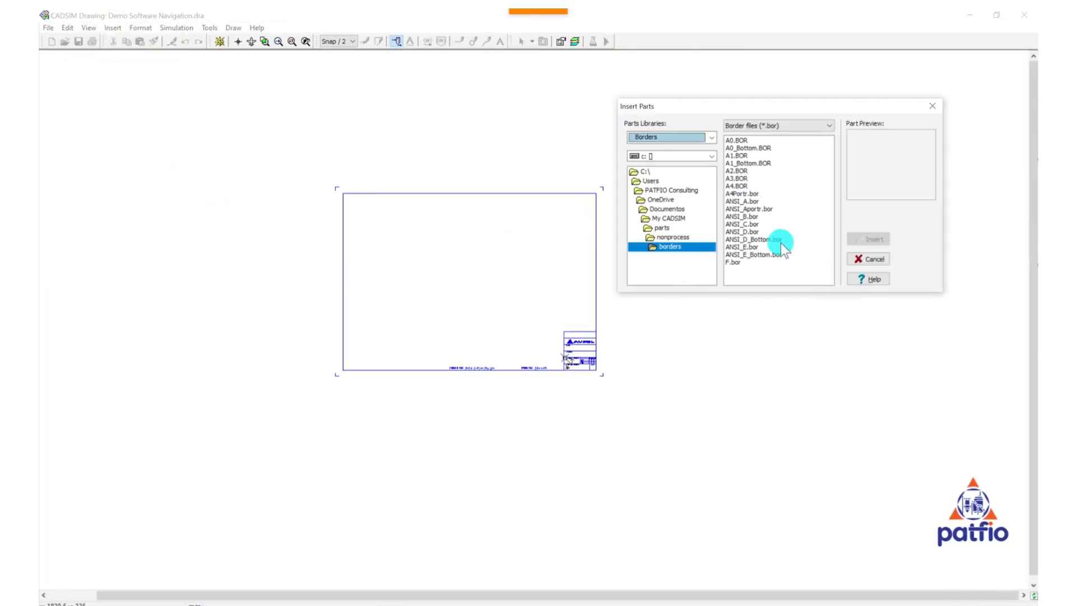
left_click(742, 155)
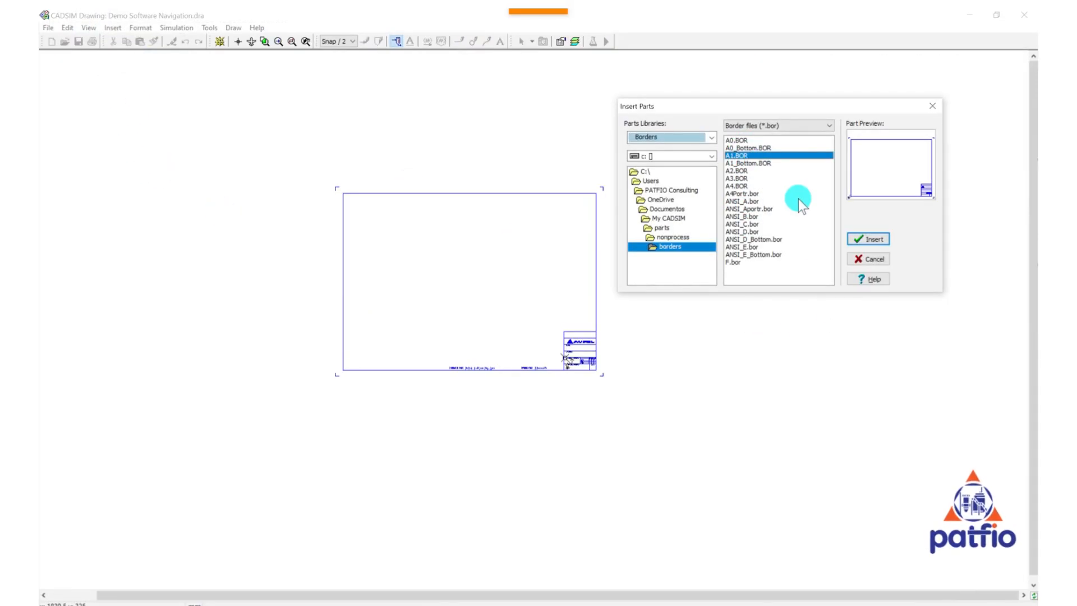
left_click(745, 148)
left_click(869, 243)
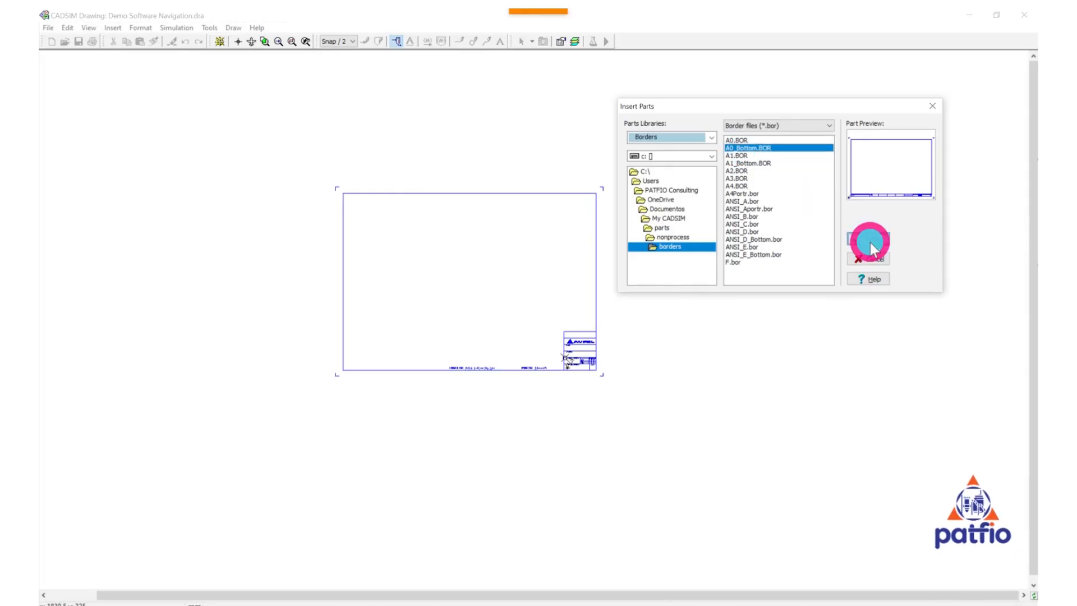
left_click(284, 144)
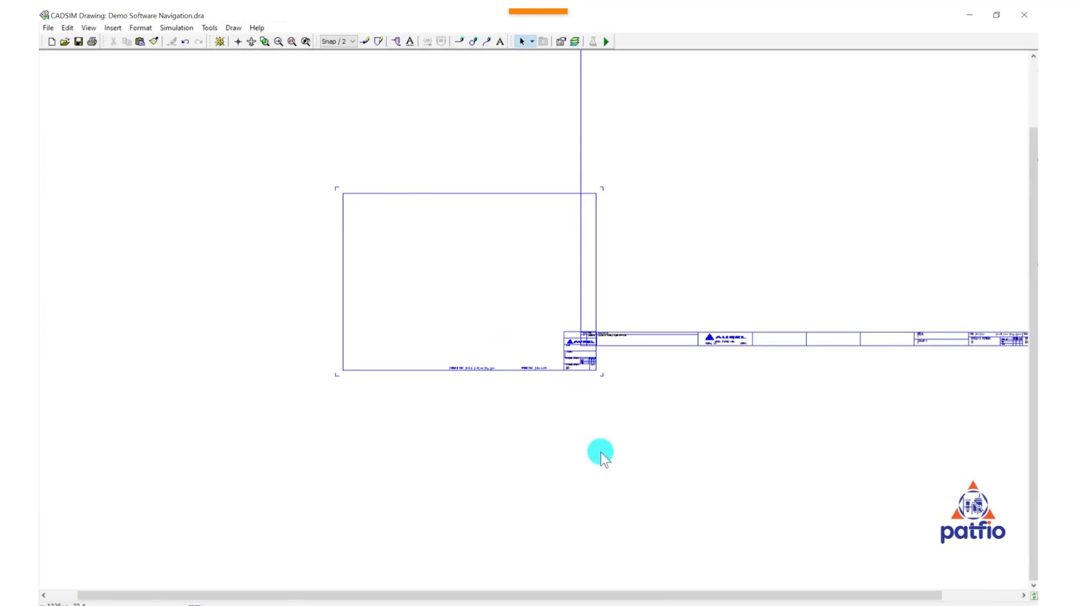
Try to delete the A2 and A0_Bottom borders together.
left_click(618, 405)
key("ctrl+a")
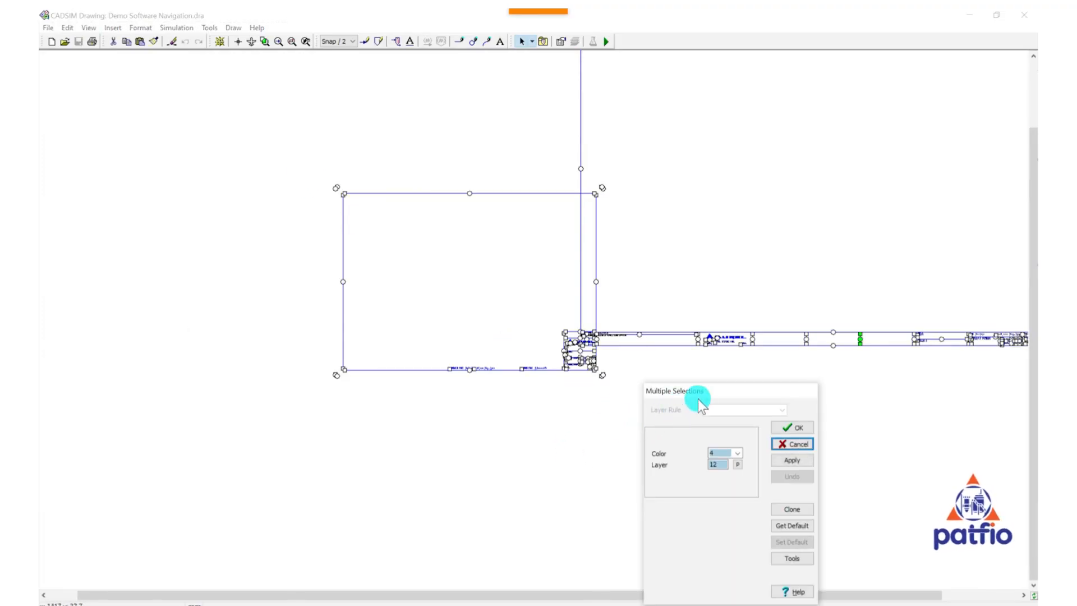
key("Delete")
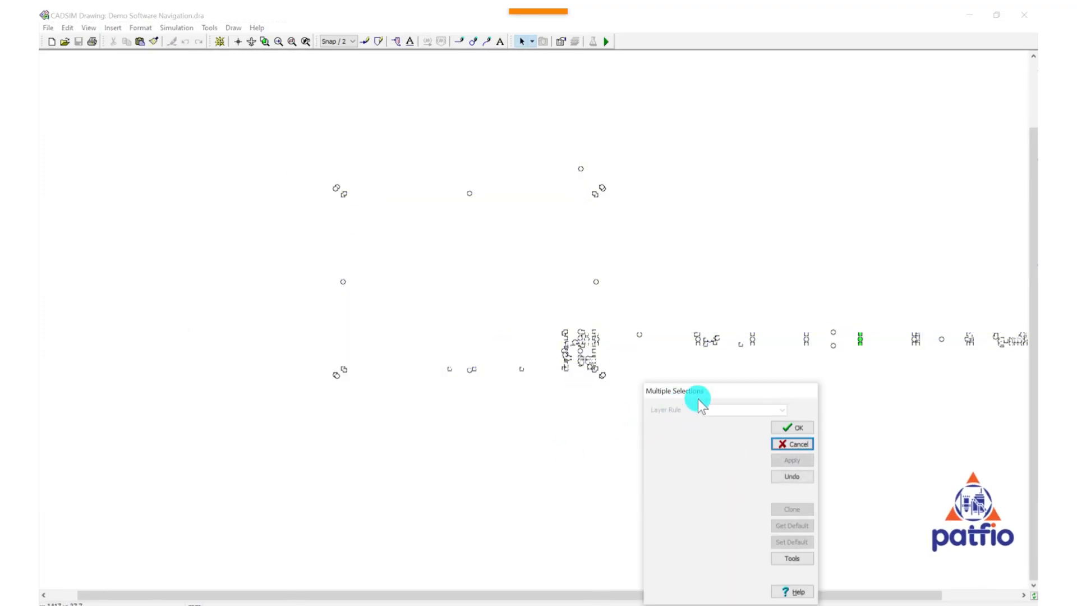
key("Escape")
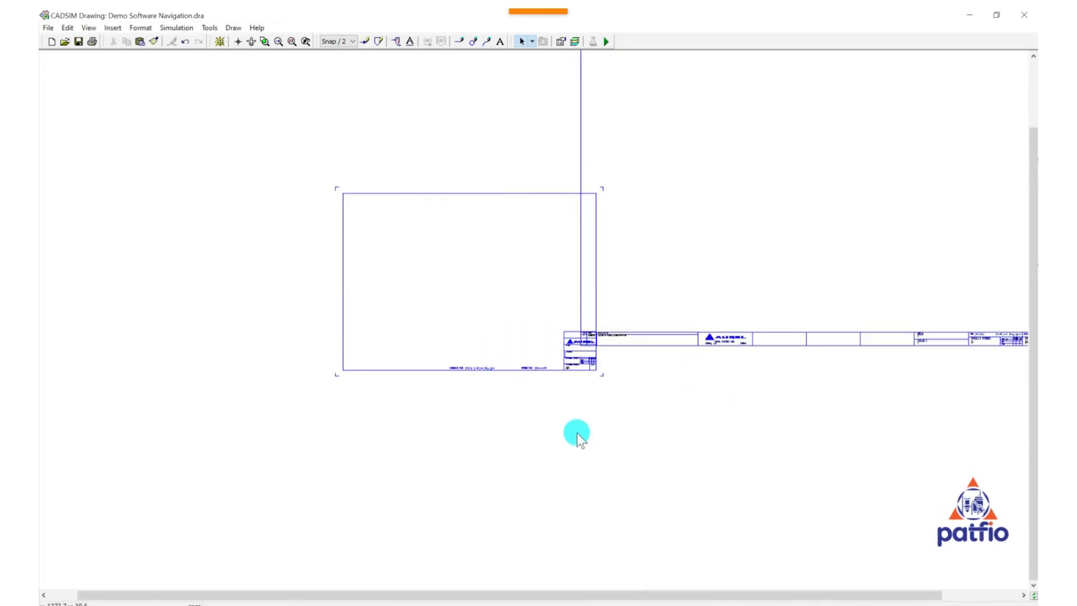
Select both overlapping borders and delete them, accepting the change to leave the drawing empty.
left_click(571, 381)
key("ctrl+a")
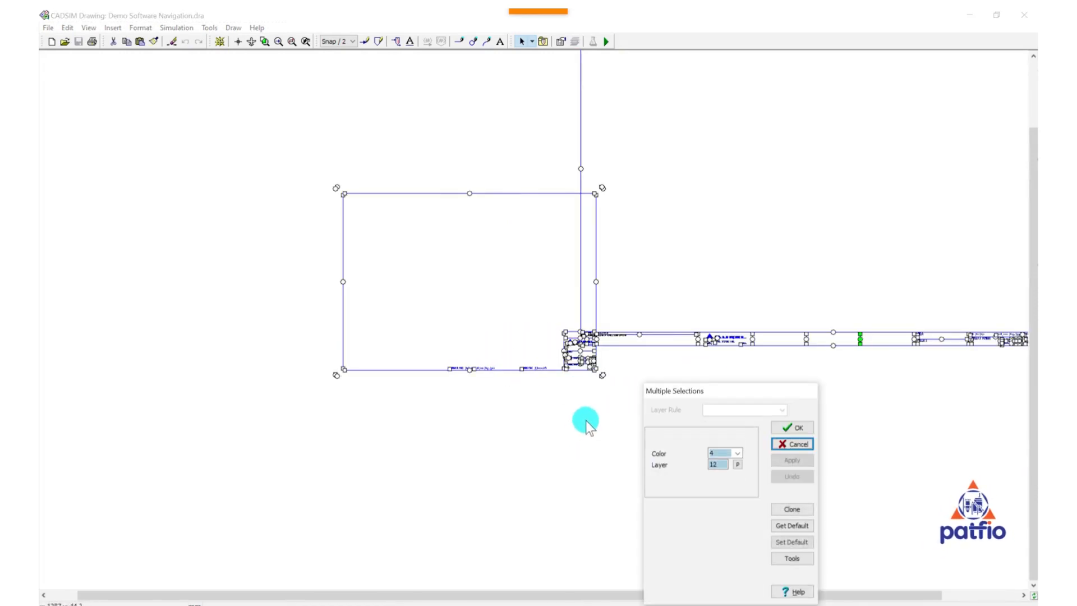
key("Delete")
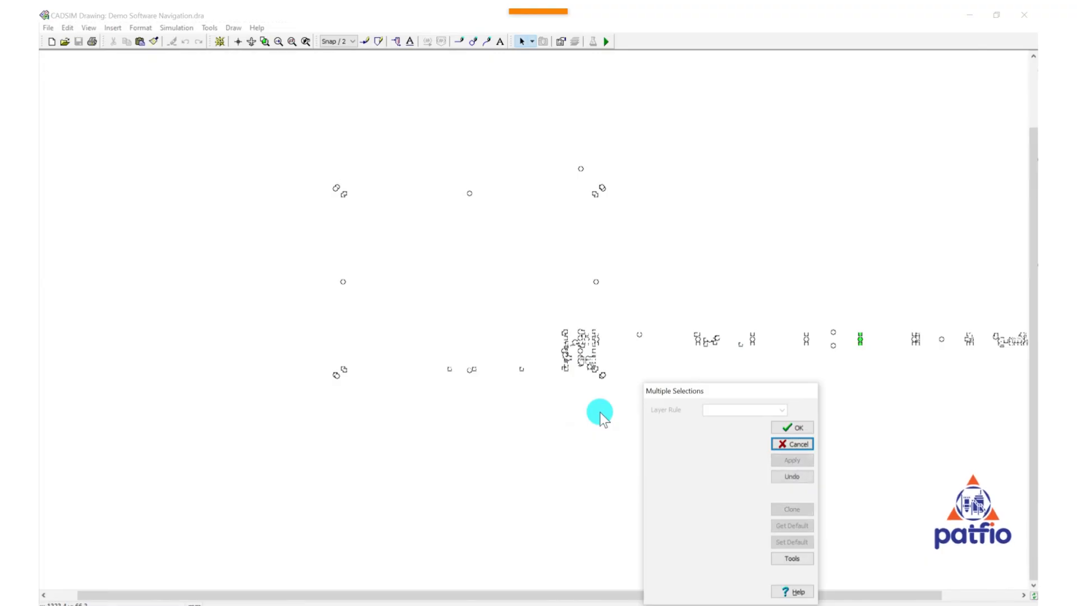
left_click(791, 427)
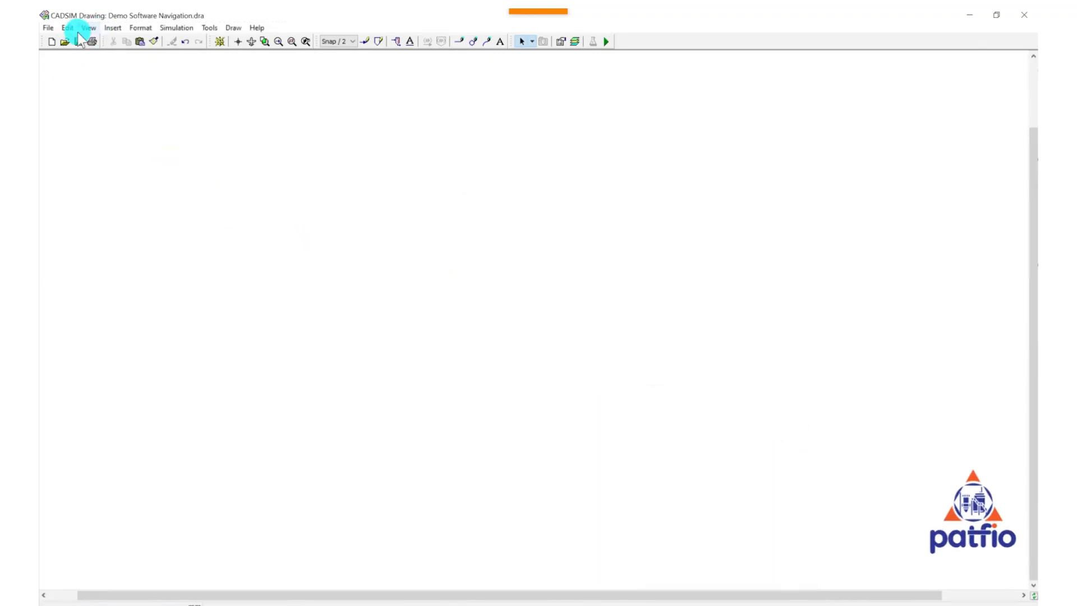
Insert the A1_Bottom border from the Borders library into the empty drawing.
left_click(113, 27)
left_click(124, 63)
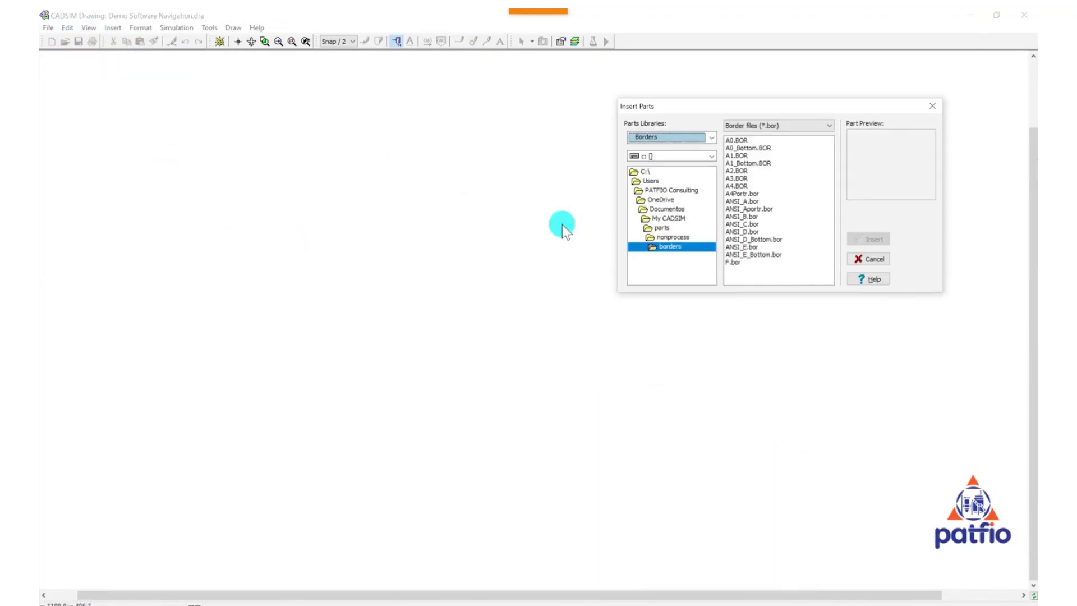
left_click(747, 162)
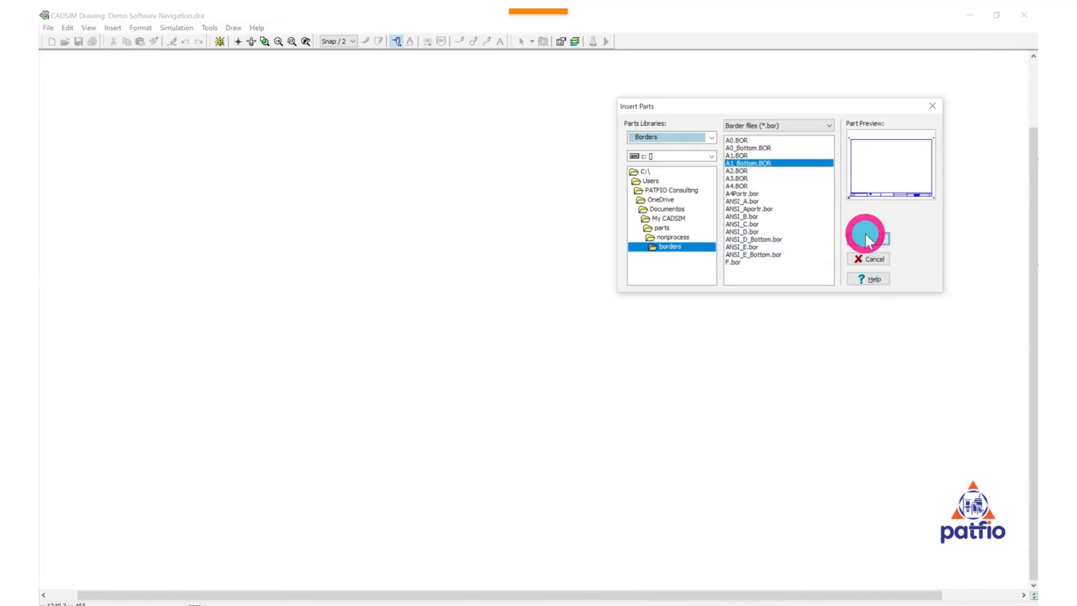
left_click(867, 240)
left_click(272, 144)
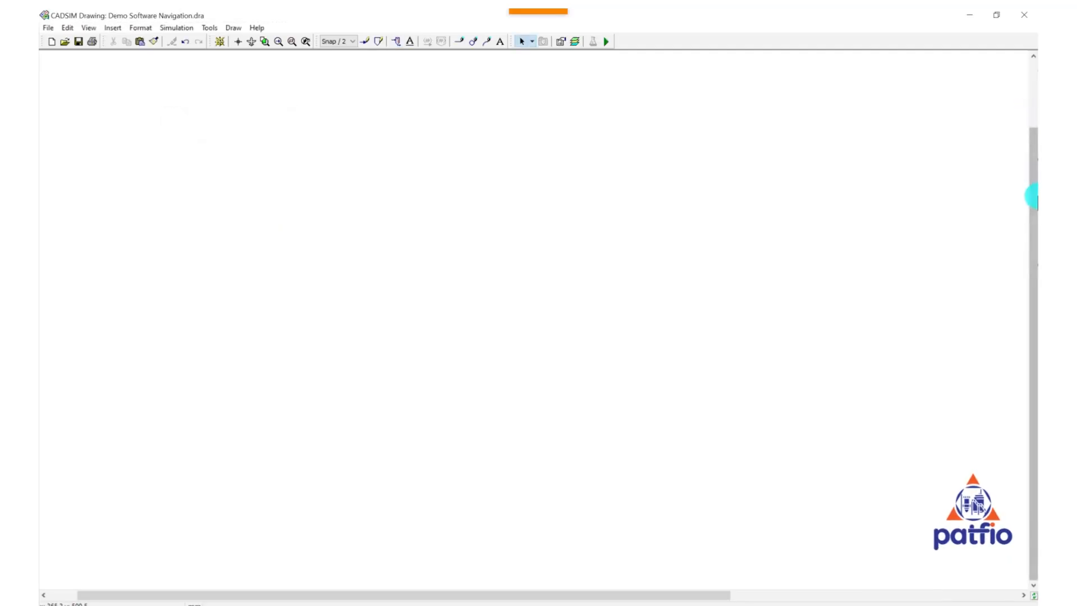
Examine the inserted A1_Bottom border and its title strip, both within the full drawing and close up.
left_click(253, 38)
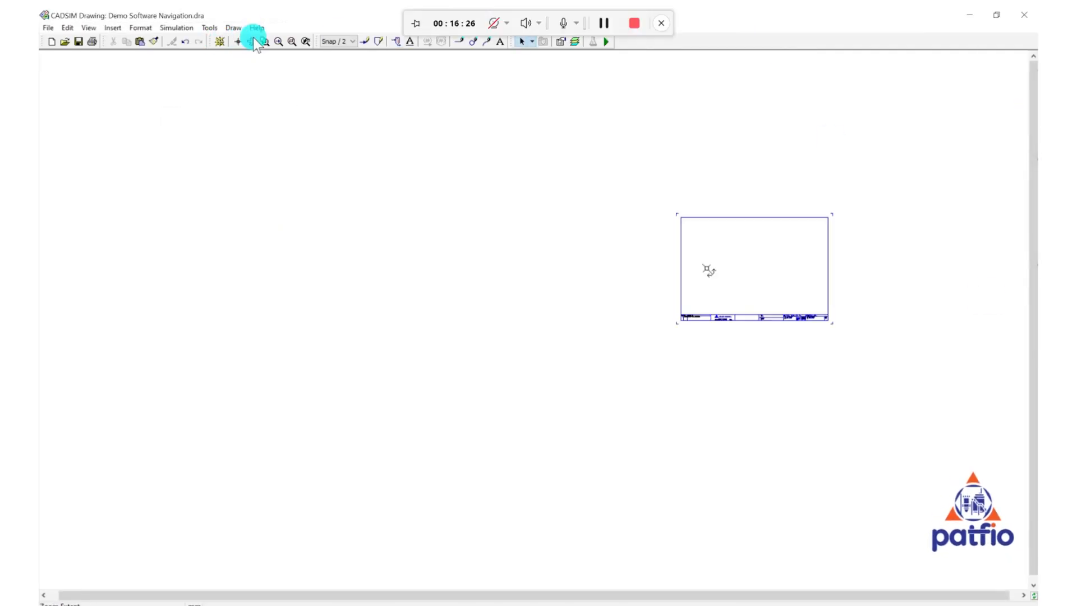
scroll(869, 288, "up", 3)
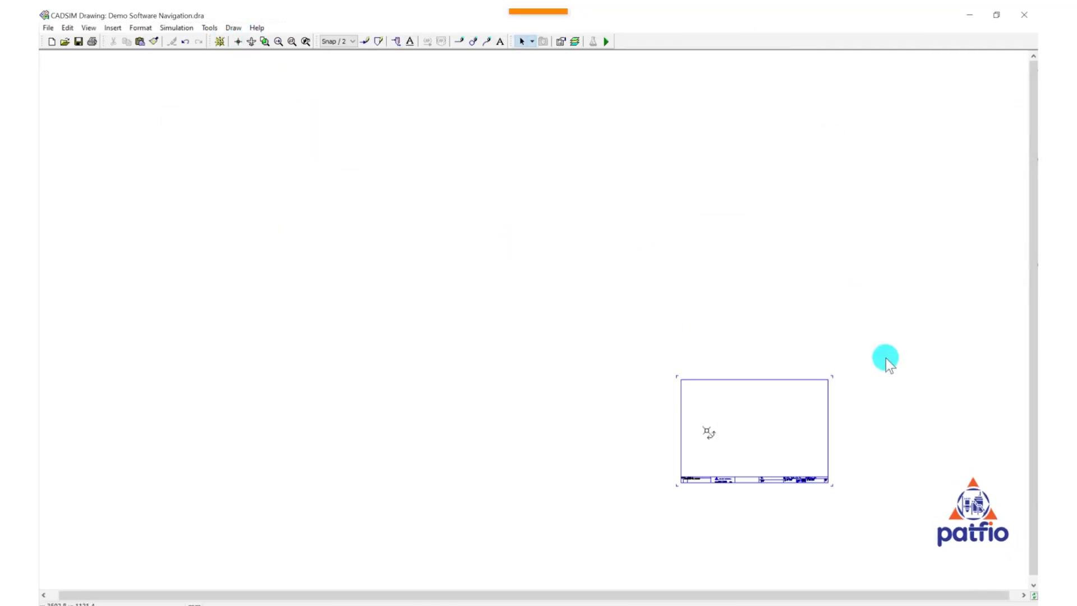
scroll(875, 357, "down", 2)
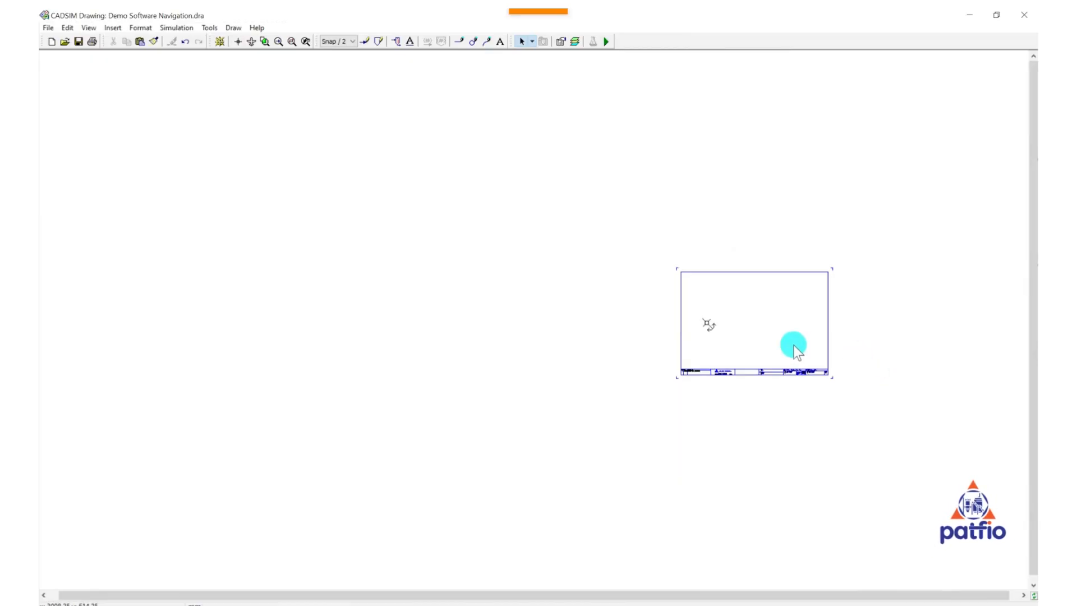
scroll(792, 345, "up", 5)
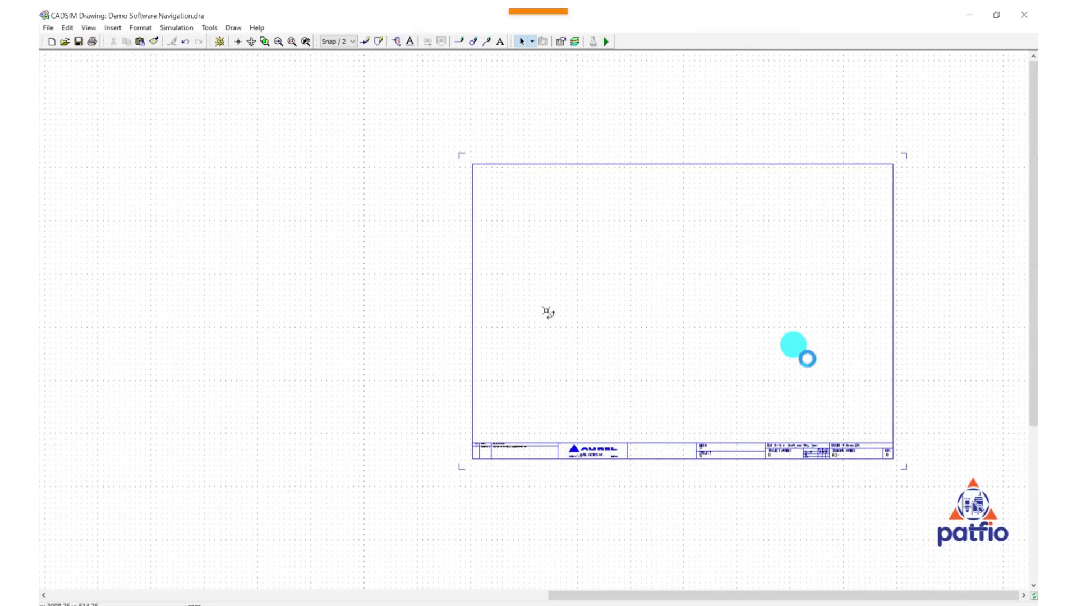
scroll(793, 344, "up", 2)
left_click(251, 41)
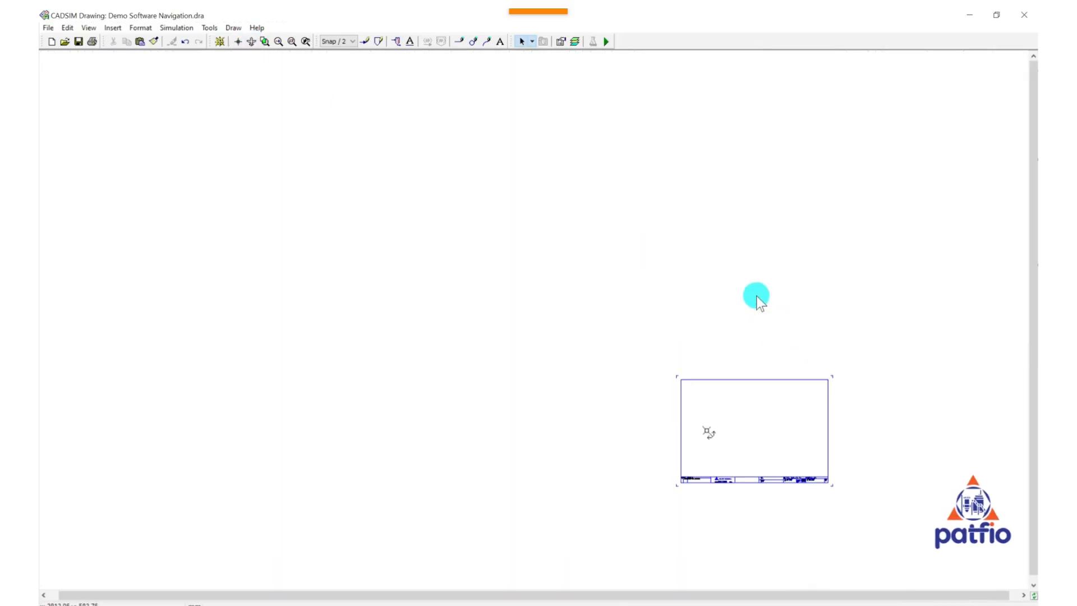
scroll(755, 295, "down", 2)
scroll(781, 322, "down", 2)
scroll(783, 322, "up", 1)
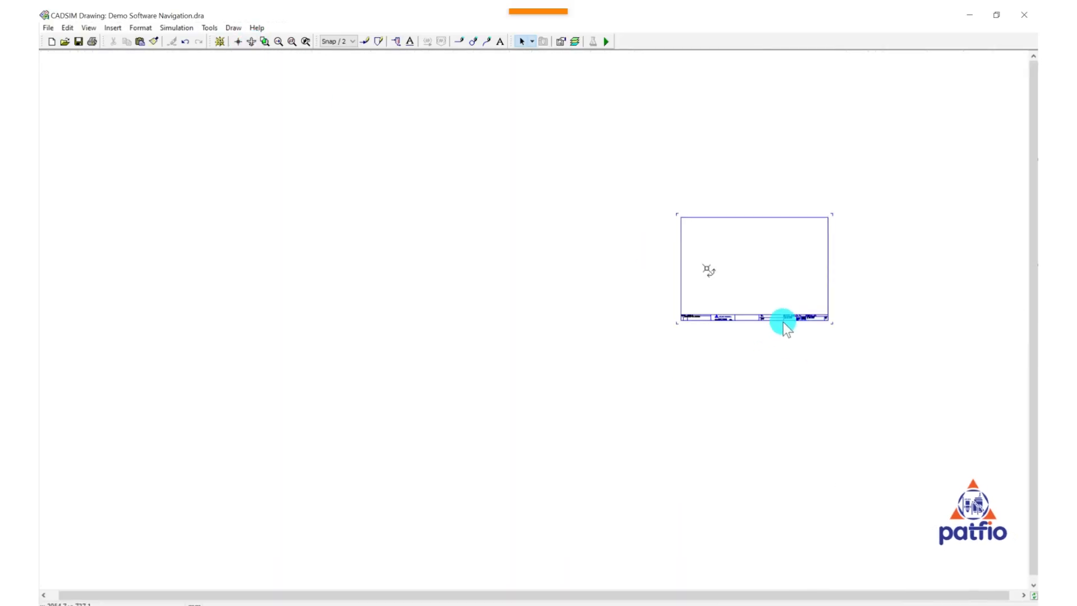
Select the whole A1_Bottom border and delete it from the drawing.
mouse_move(594, 168)
left_mouse_down()
mouse_move(847, 213)
mouse_move(934, 430)
left_mouse_up()
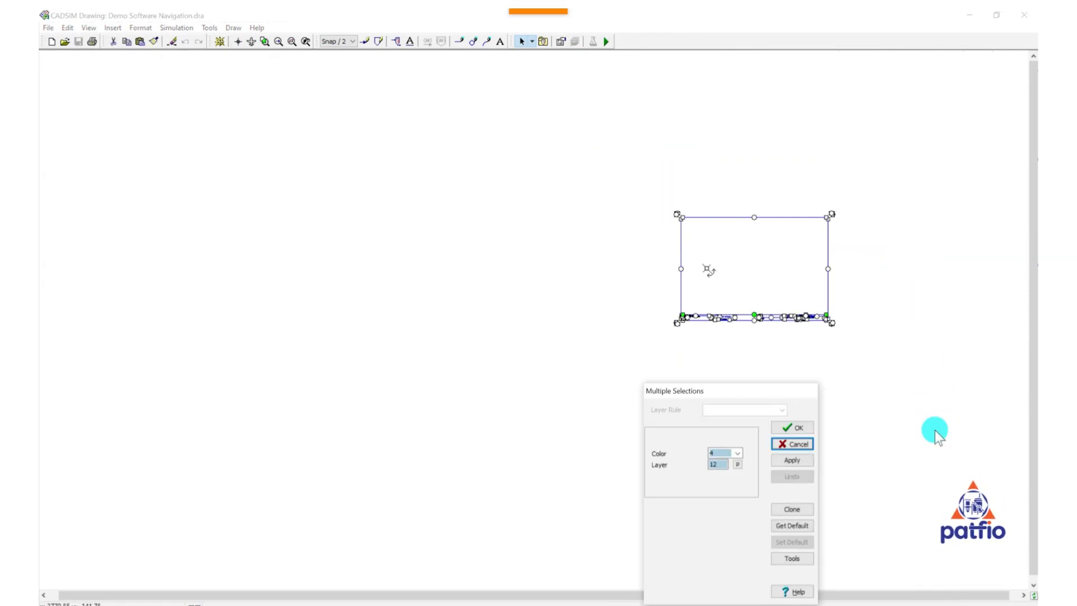
key("Delete")
left_click(807, 443)
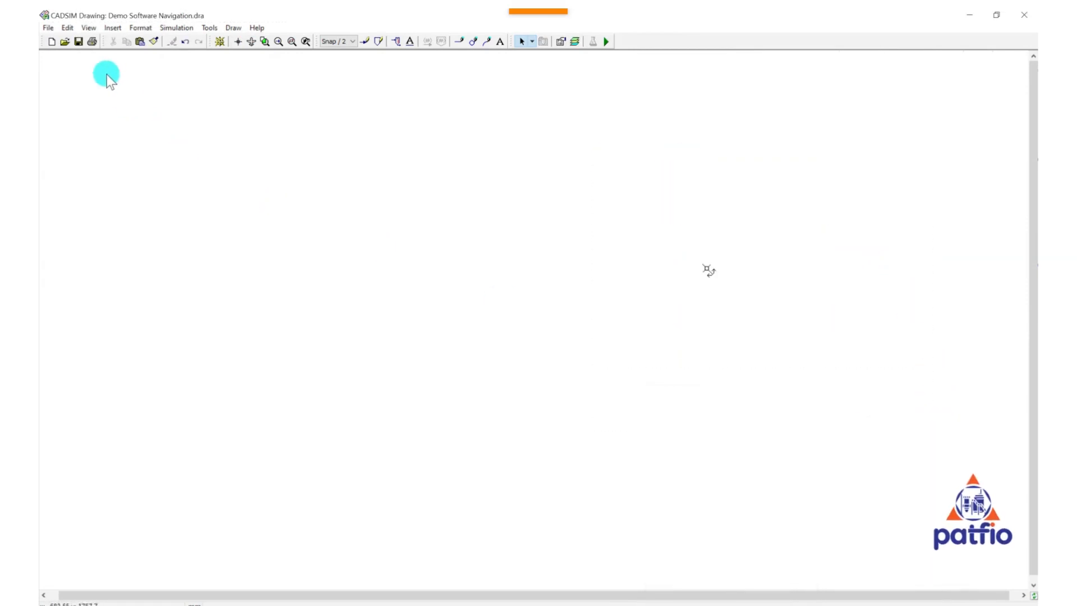
Insert the ANSI_D_Bottom border from the Borders library into the empty drawing.
left_click(90, 27)
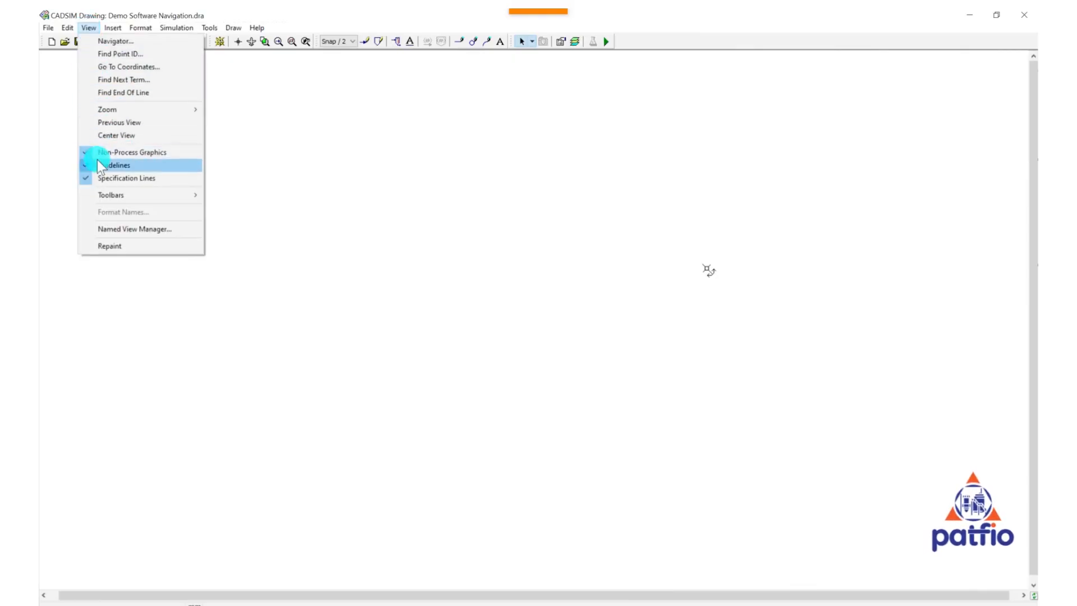
mouse_move(112, 28)
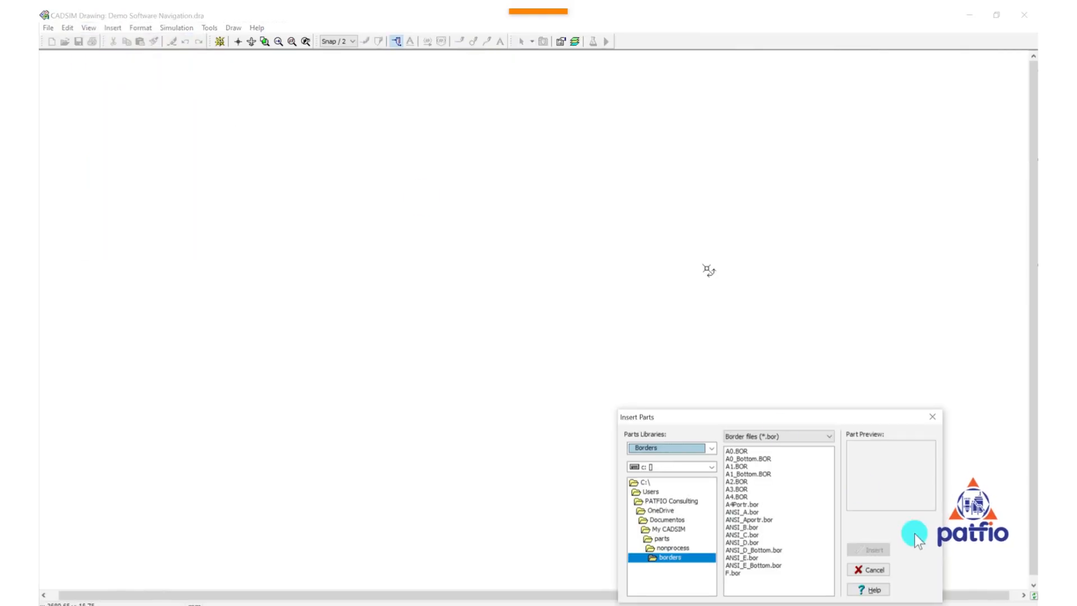
left_click(757, 549)
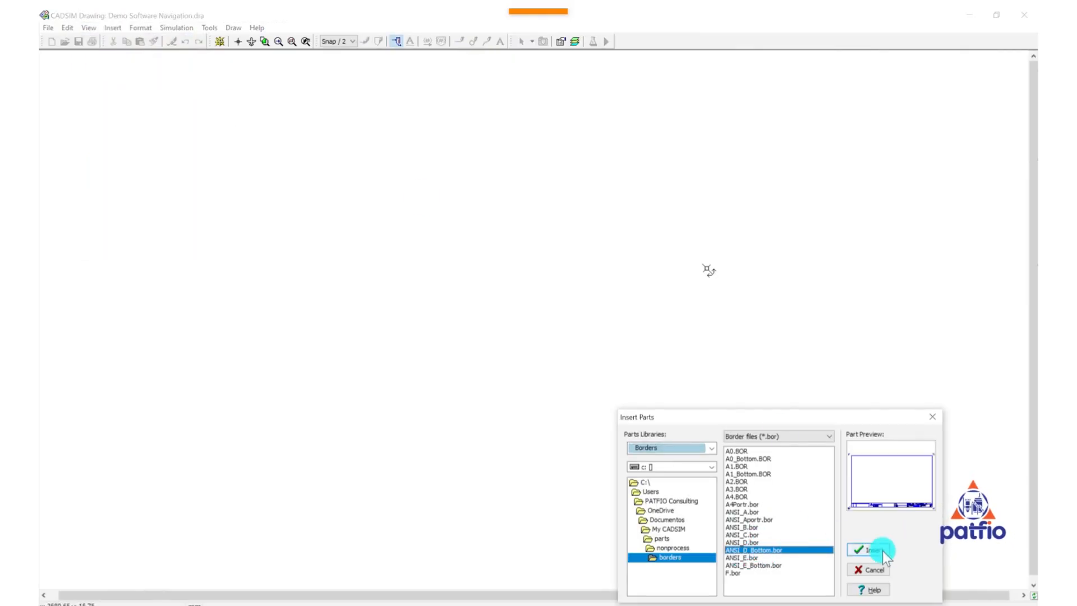
left_click(864, 550)
left_click(273, 163)
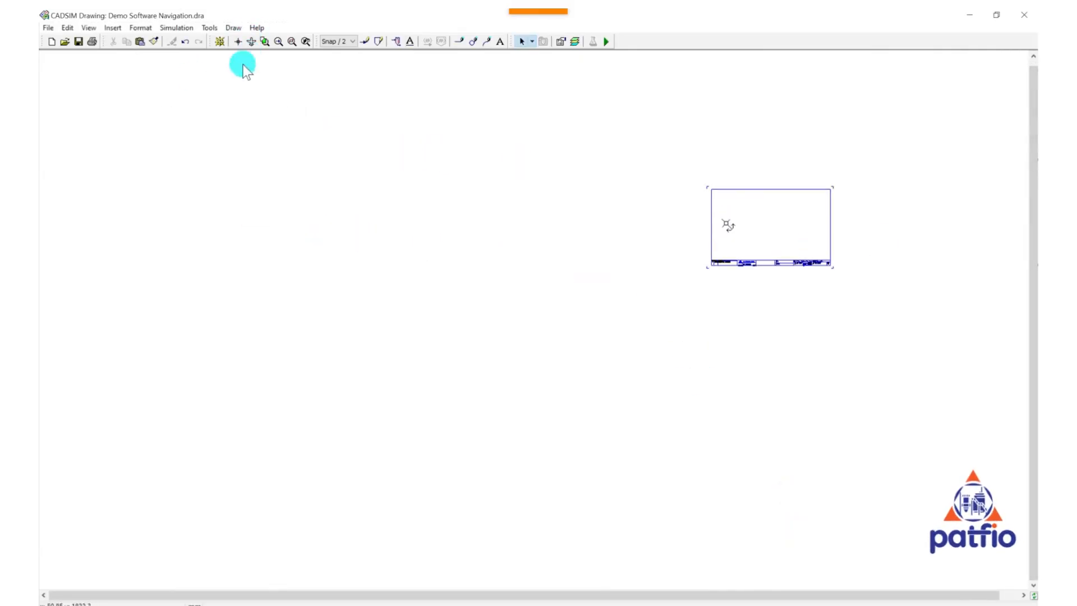
Select the entire ANSI_D_Bottom border and delete it, accepting the change.
left_click(790, 200)
left_click_drag(790, 200, 985, 416)
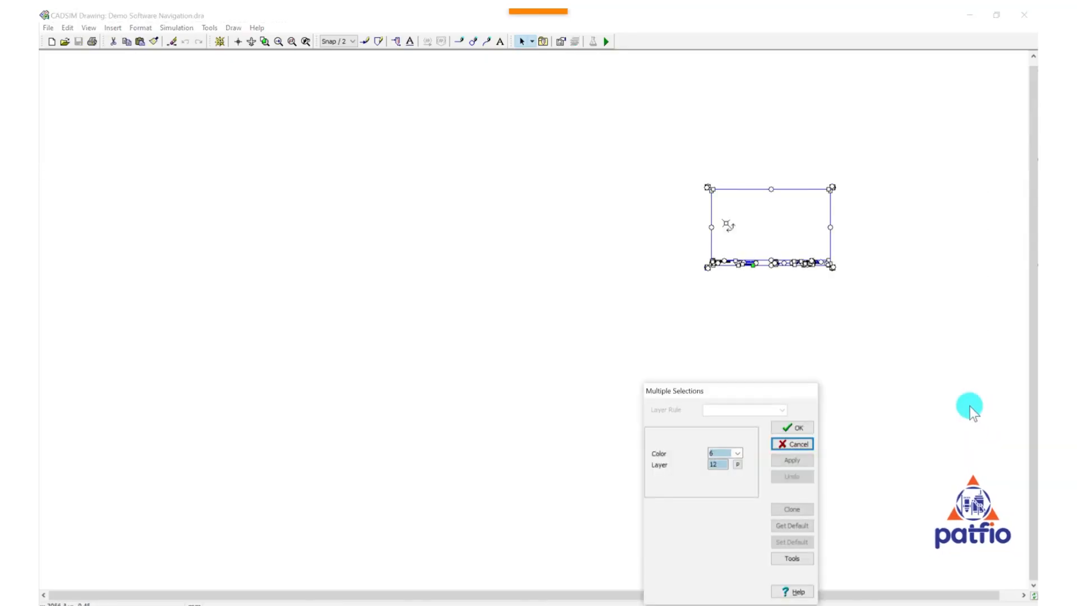
key("Delete")
left_click(797, 427)
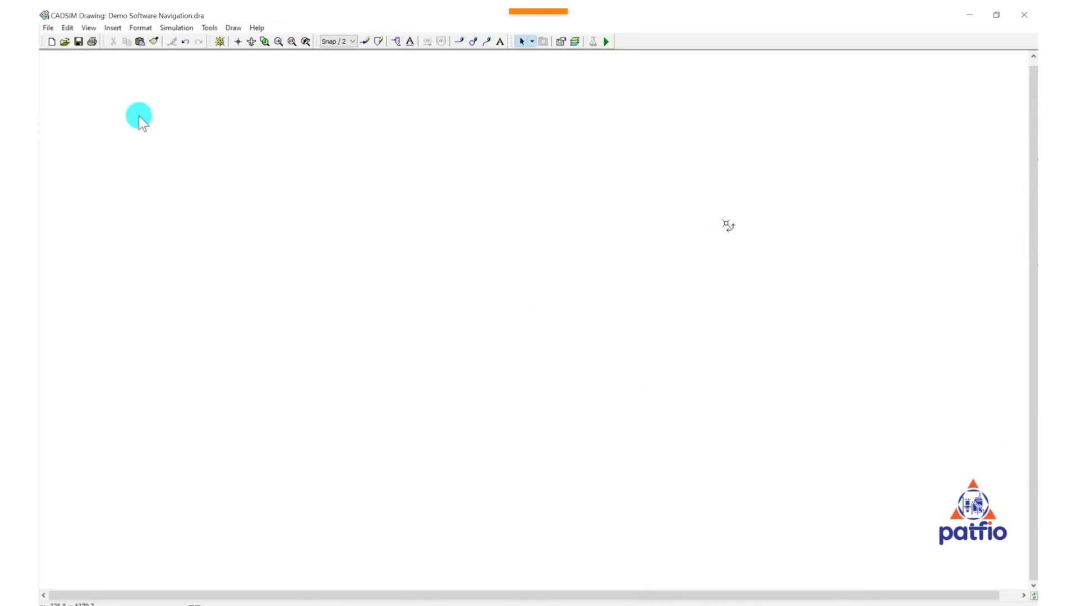
Insert the A0 border from the Borders library at scale 1 and fit the drawing extents in view.
left_click(110, 28)
left_click(125, 66)
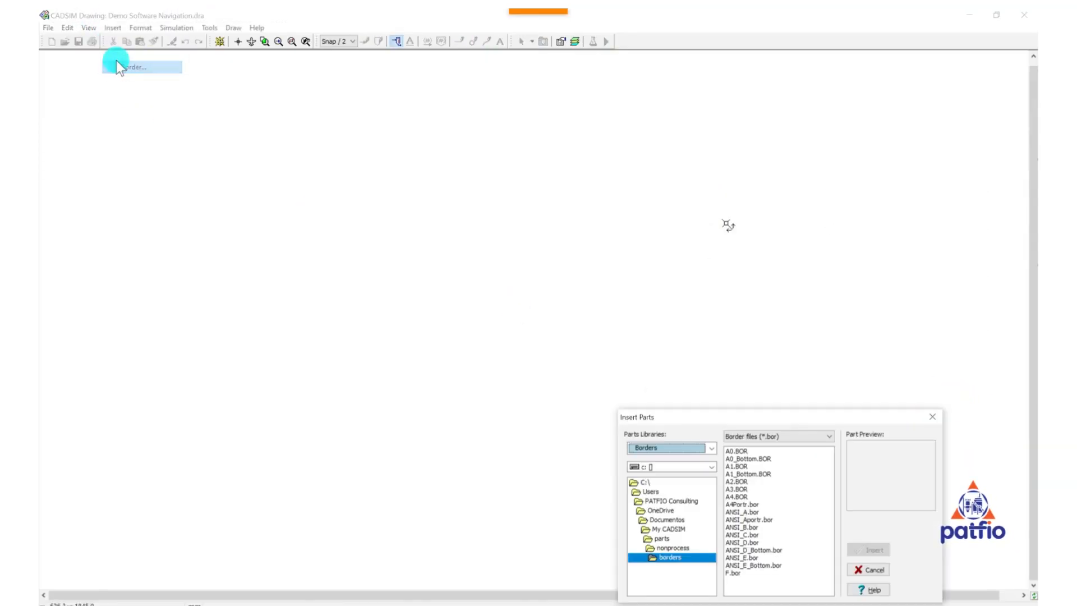
left_click(746, 512)
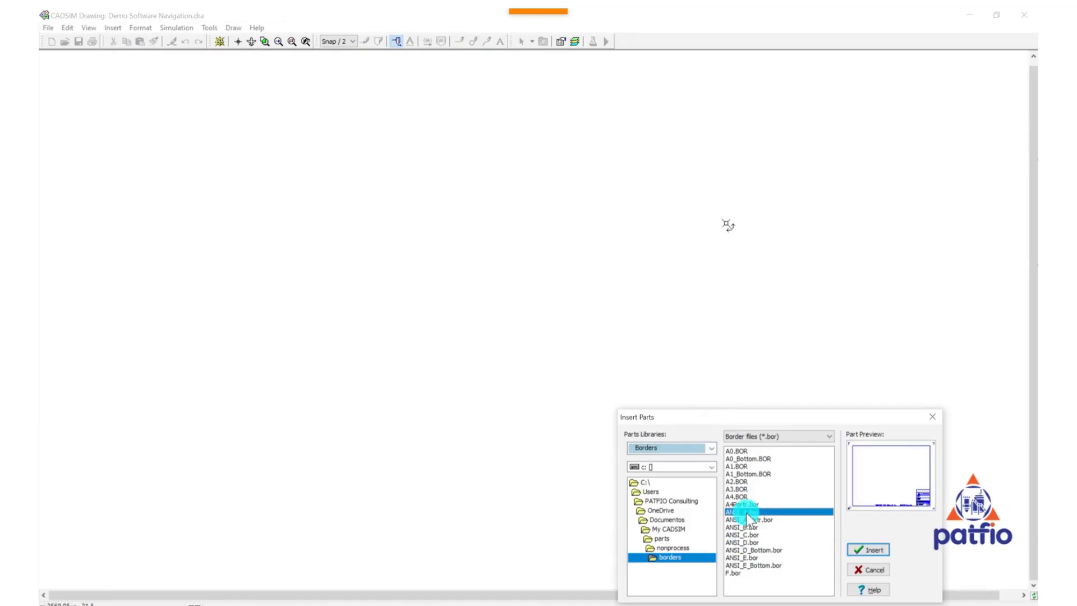
left_click(745, 450)
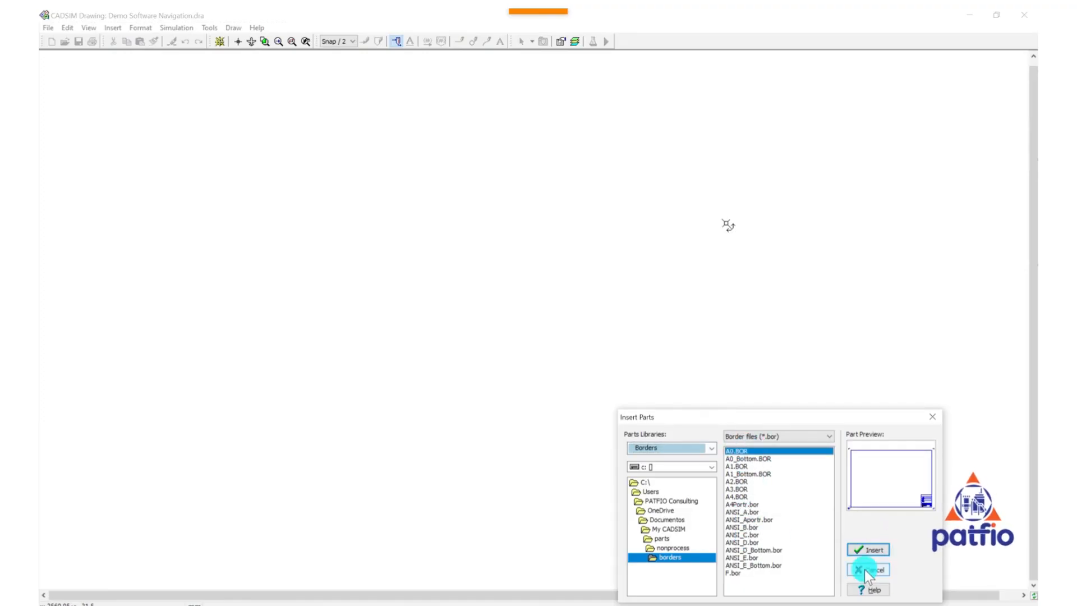
left_click(868, 550)
left_click(271, 142)
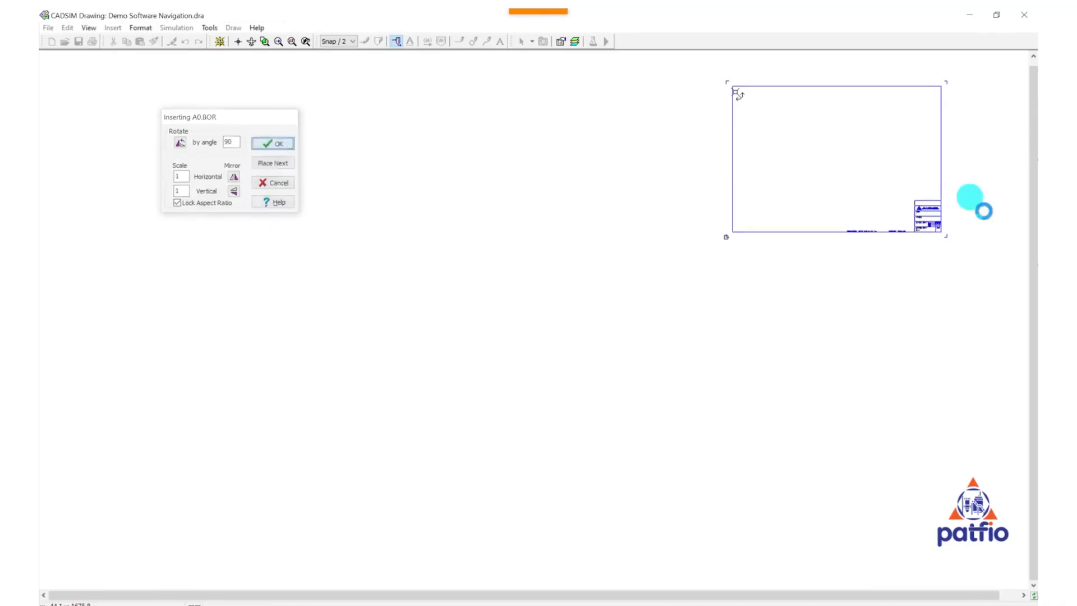
left_click(248, 42)
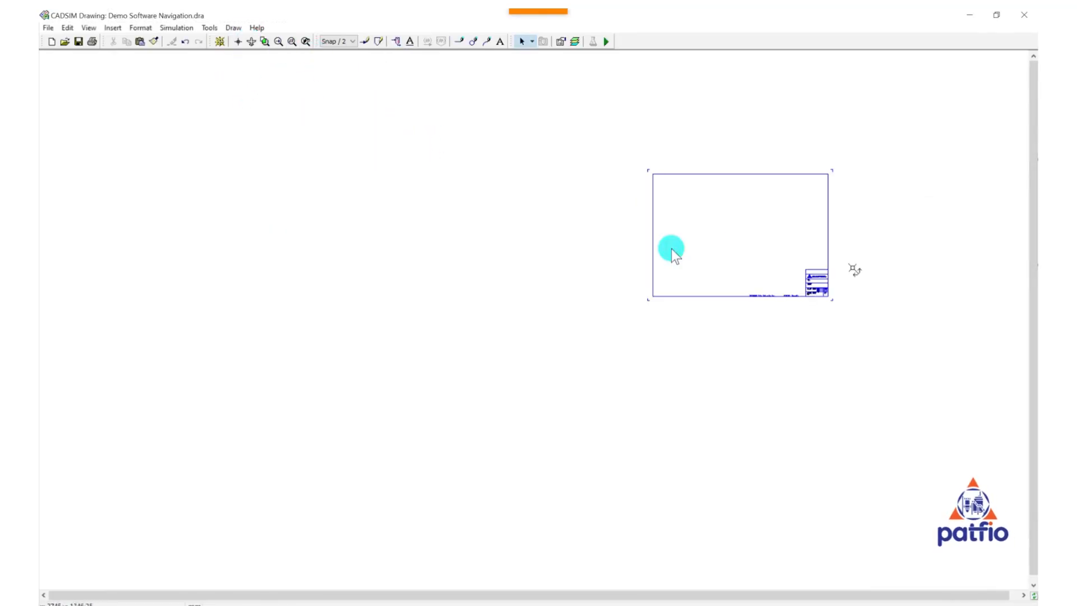
Draw a straight horizontal stream from left to right in the upper left area inside the A0 border.
left_click(773, 298)
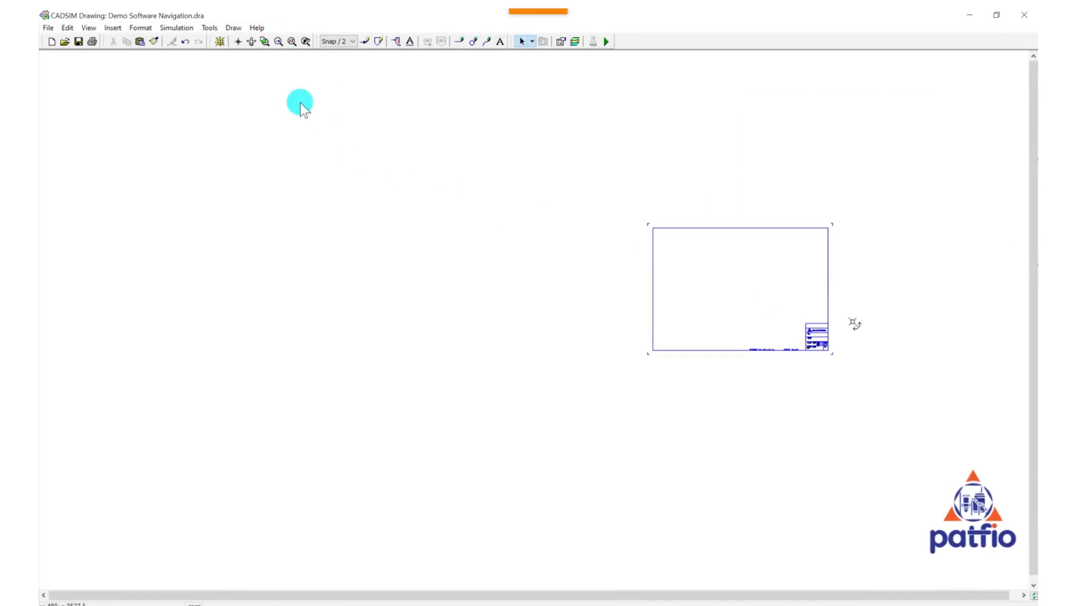
left_click(774, 333)
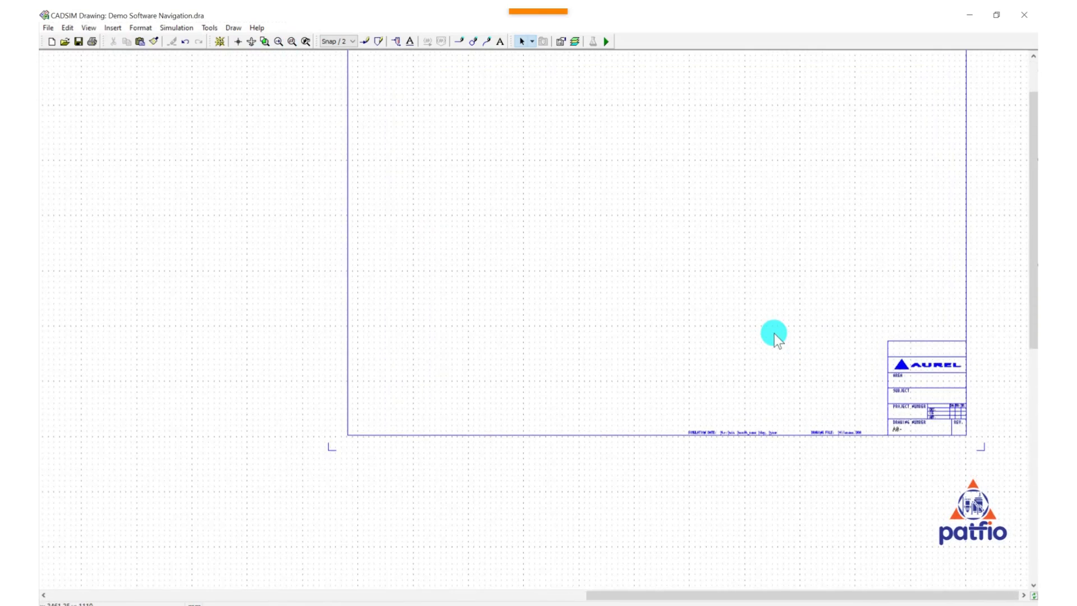
scroll(774, 333, "up", 2)
mouse_move(755, 312)
left_mouse_down()
mouse_move(670, 368)
mouse_move(680, 437)
mouse_move(651, 466)
mouse_move(682, 431)
left_mouse_up()
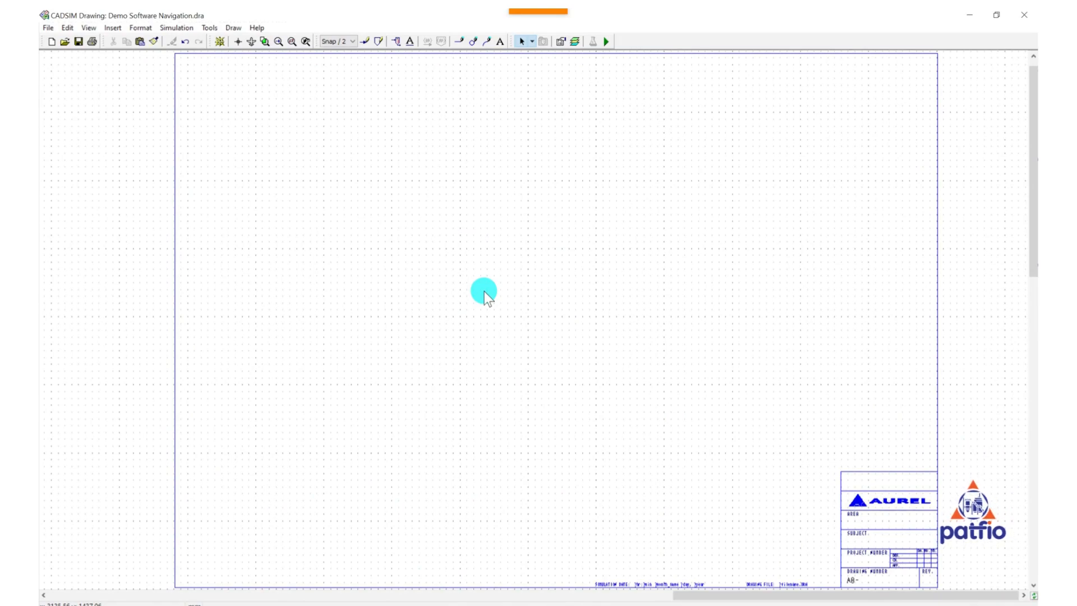
left_click(366, 44)
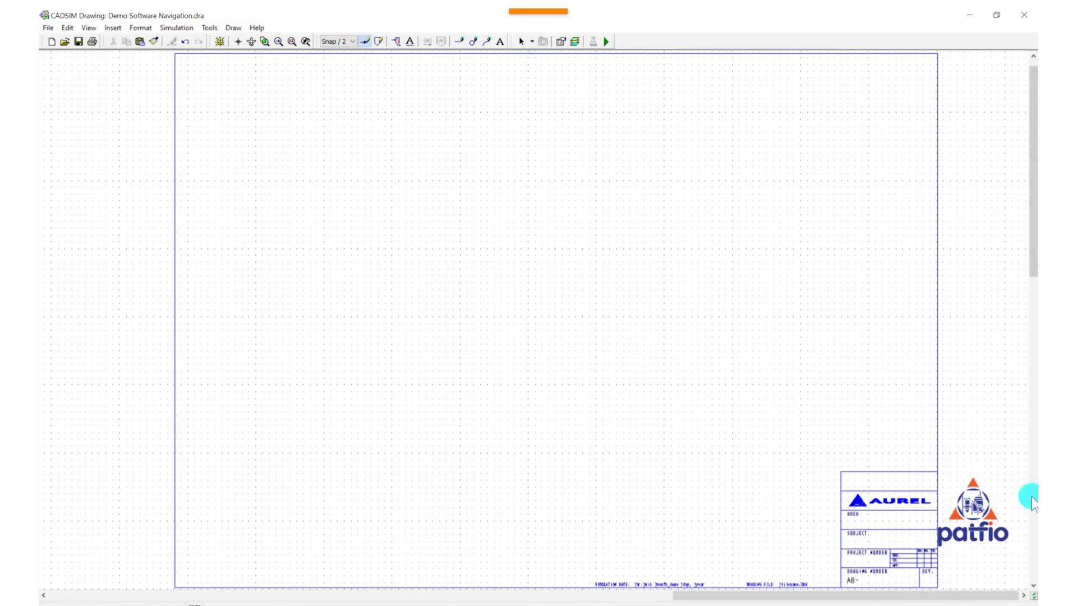
left_click_drag(324, 251, 527, 250)
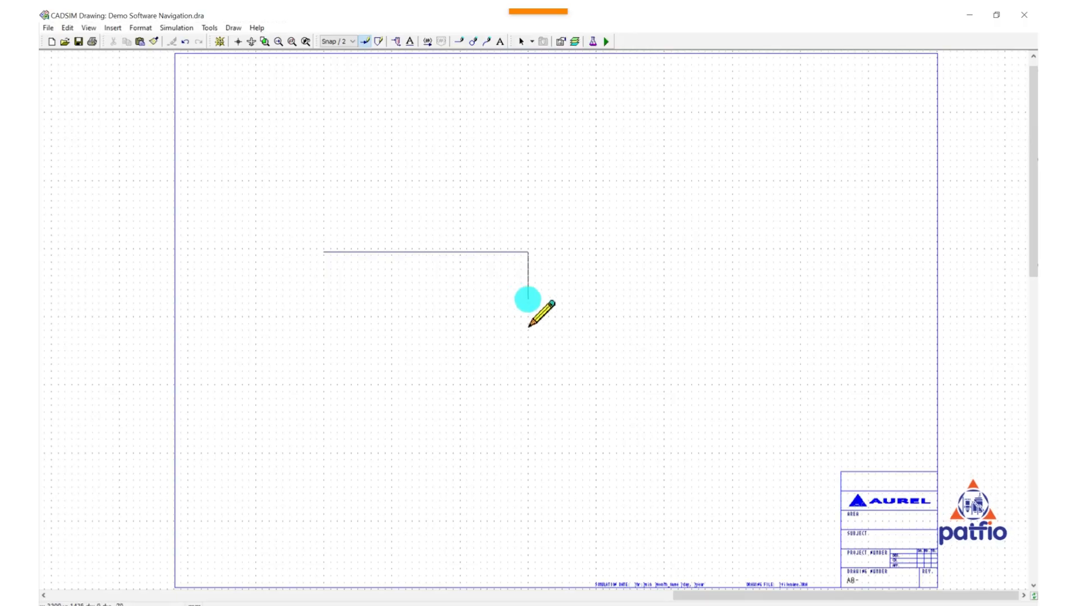
key("Escape")
Examine the drawn stream and its arrowhead end at different magnifications within the A0 border.
scroll(517, 267, "up", 2)
scroll(518, 269, "down", 2)
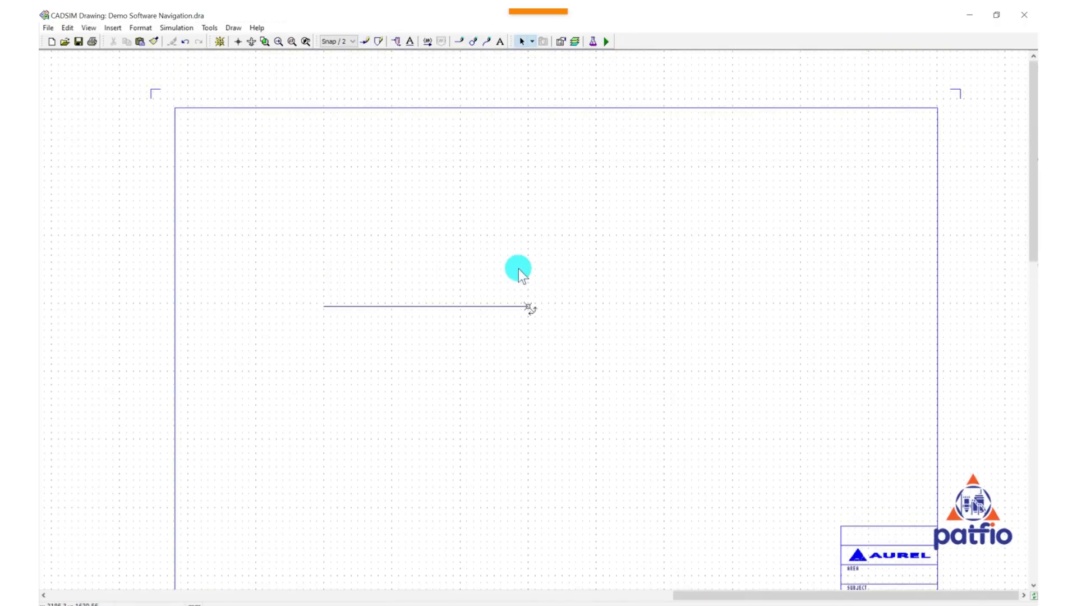
scroll(536, 270, "up", 3)
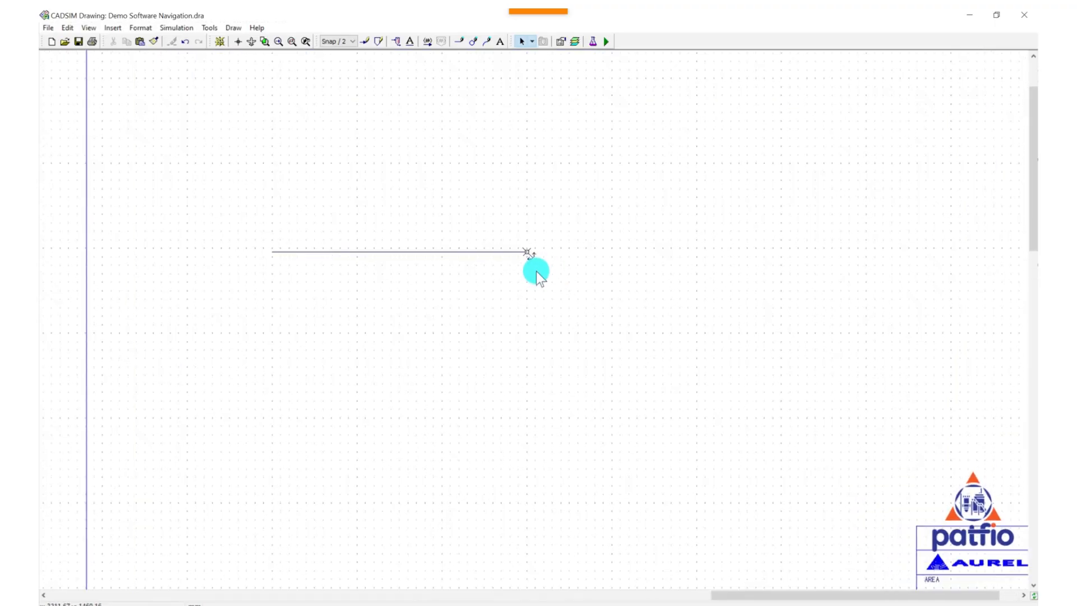
scroll(536, 272, "down", 1)
scroll(536, 271, "down", 1)
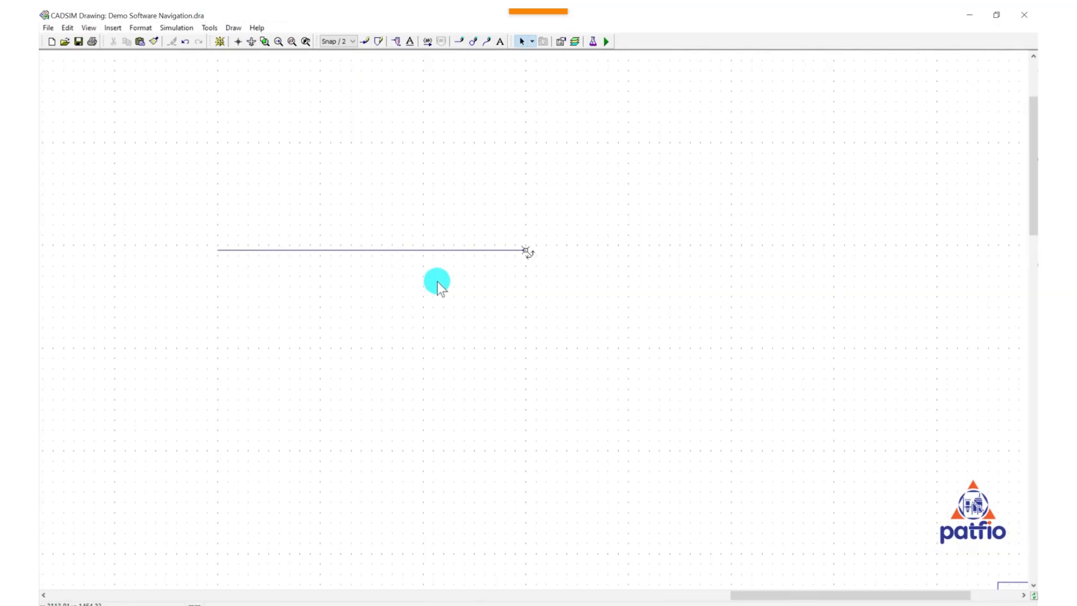
scroll(498, 287, "down", 4)
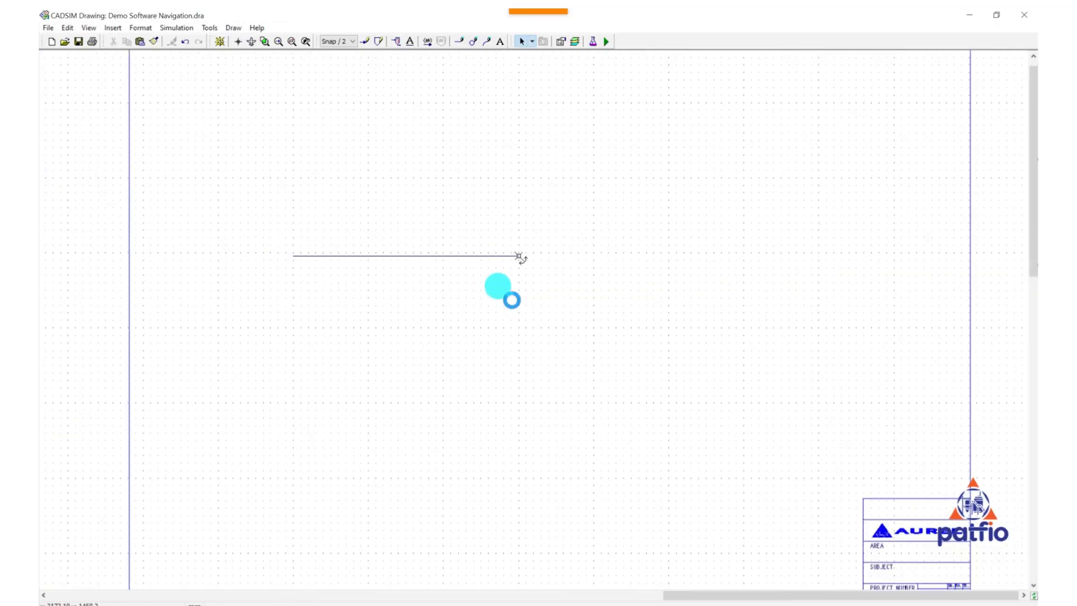
scroll(498, 287, "down", 1)
scroll(498, 287, "up", 6)
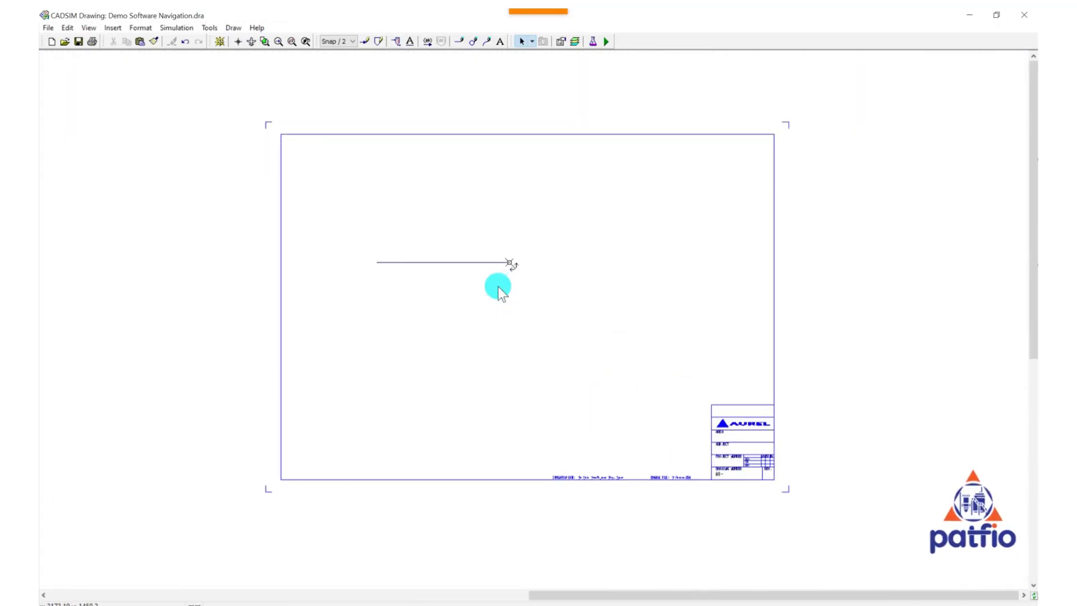
scroll(498, 287, "up", 1)
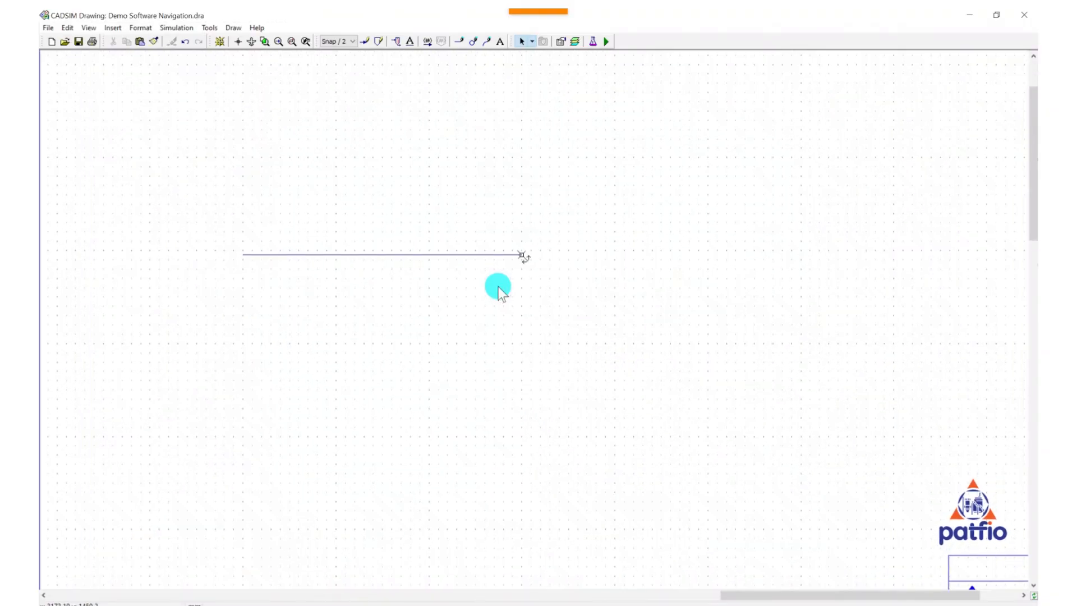
scroll(510, 294, "up", 4)
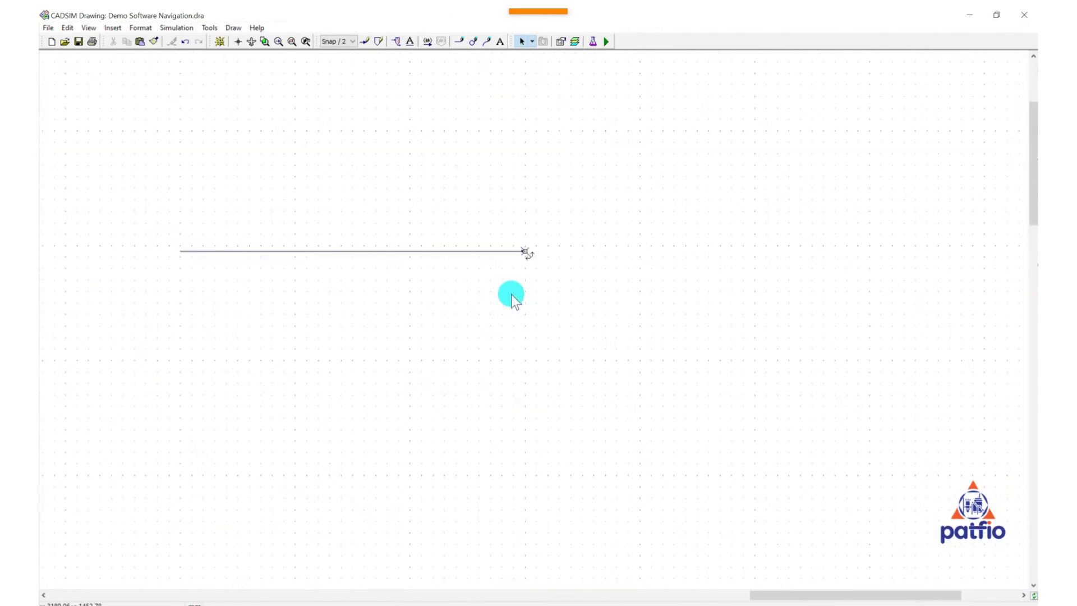
scroll(512, 293, "up", 2)
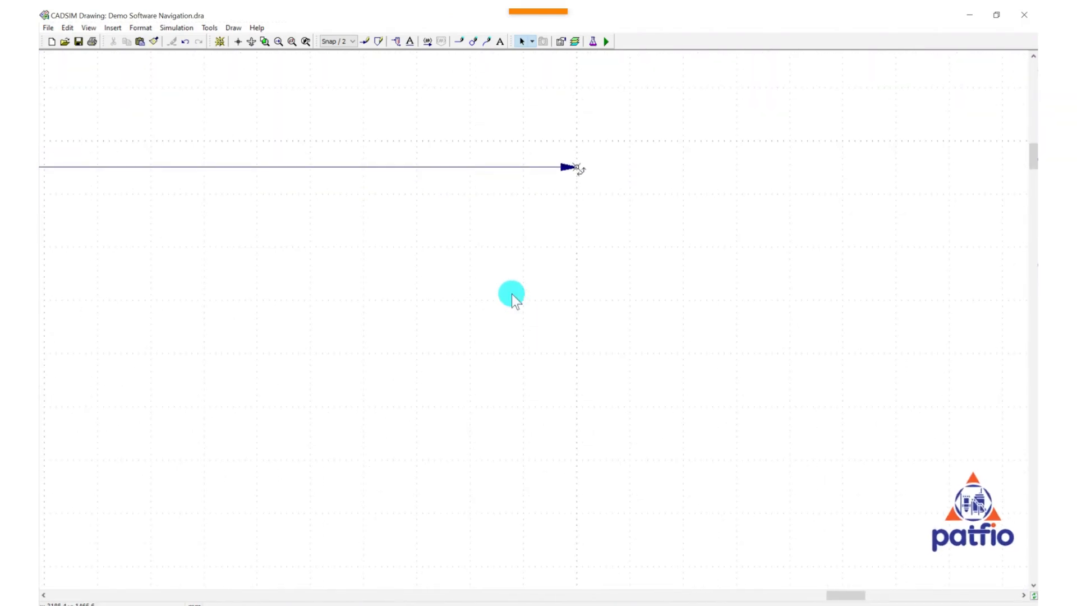
Compare the drawn stream with the full A0 border at several magnifications and reposition the sheet in view.
scroll(511, 294, "down", 4)
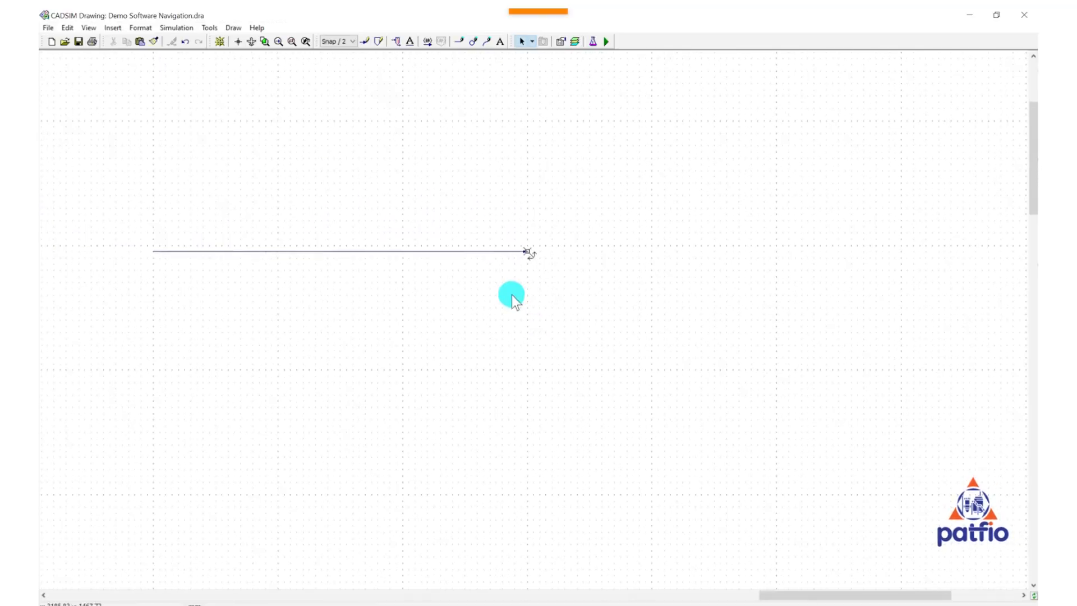
scroll(512, 294, "down", 3)
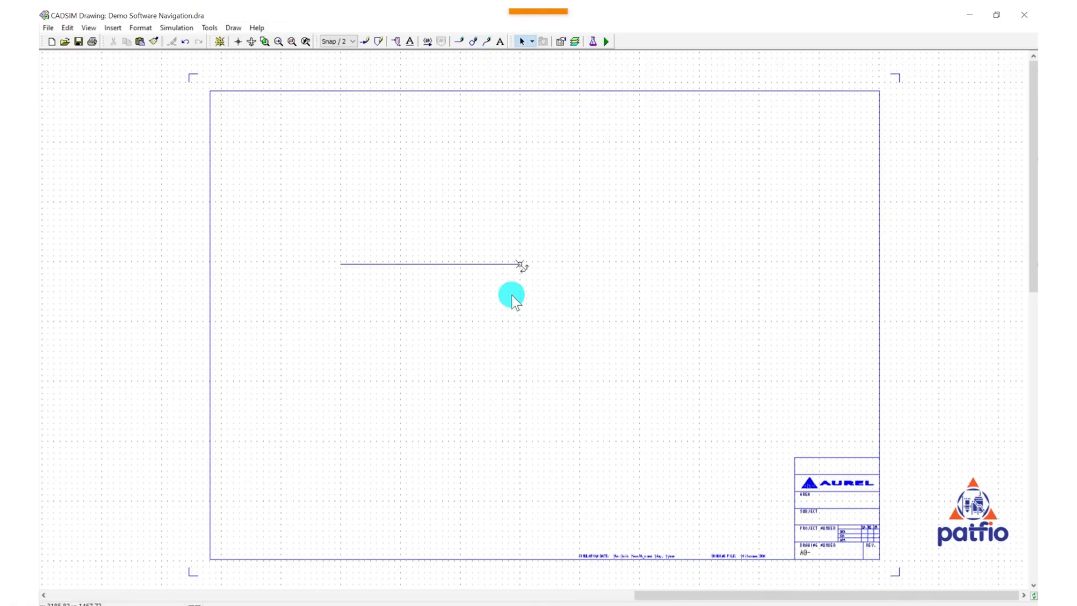
scroll(511, 295, "up", 2)
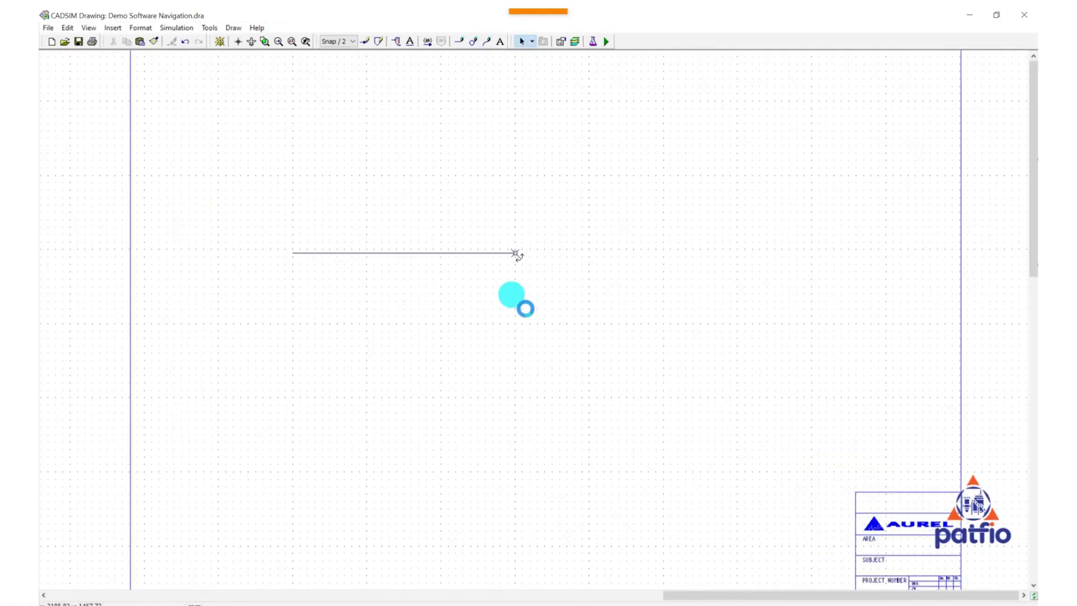
scroll(511, 295, "down", 1)
scroll(512, 294, "up", 2)
scroll(512, 295, "down", 1)
scroll(511, 295, "up", 1)
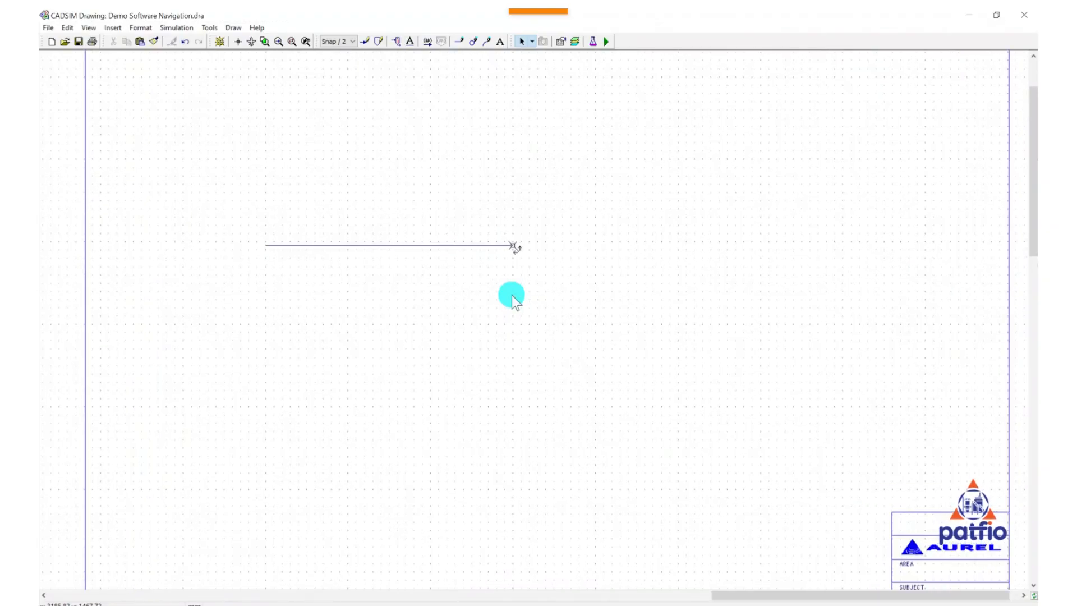
scroll(511, 295, "down", 2)
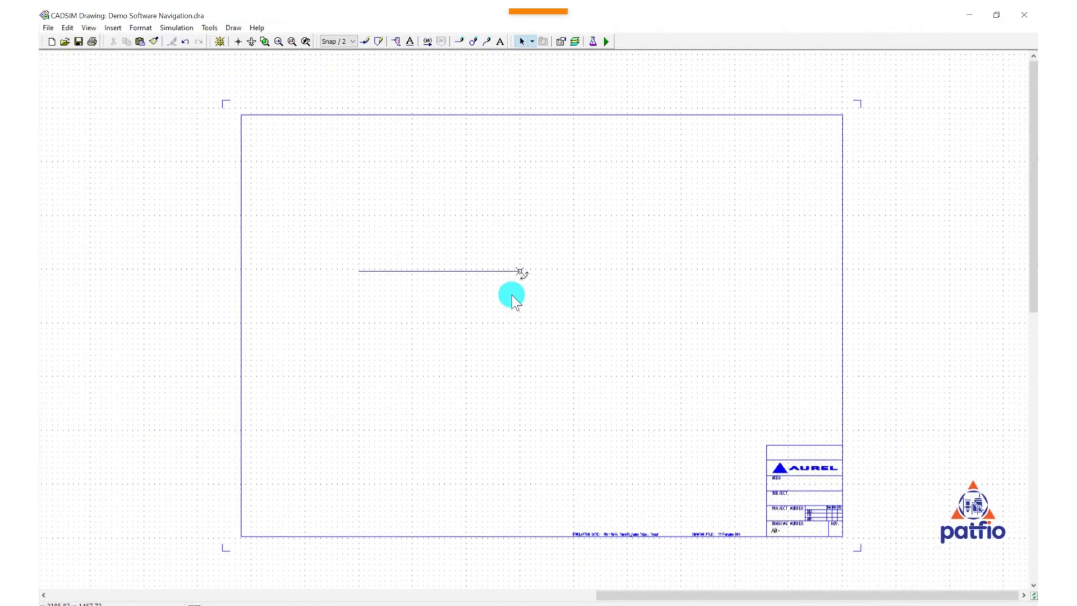
left_click_drag(535, 305, 471, 317)
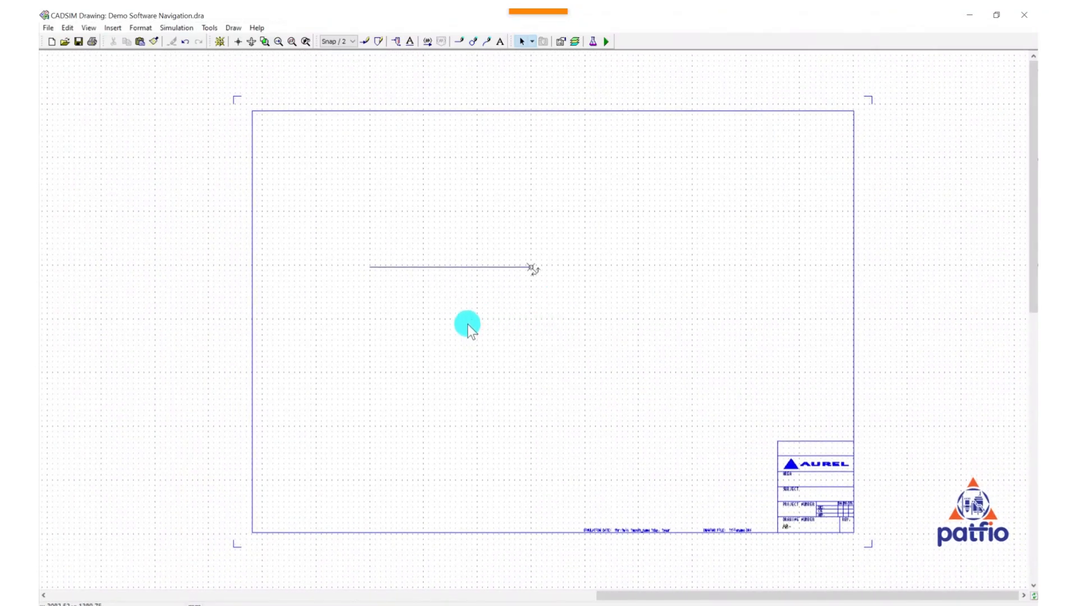
mouse_move(472, 318)
left_mouse_down()
mouse_move(573, 322)
mouse_move(474, 328)
left_mouse_up()
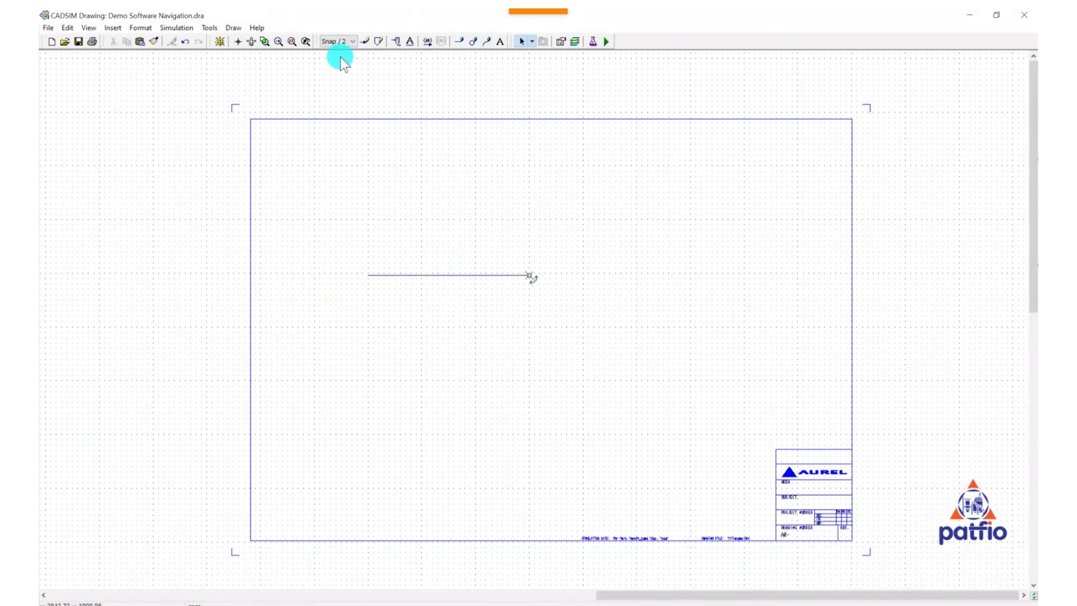
Review the available snap divisions (Snap / 2, Snap / 4, Snap / 8), keeping Snap / 2.
left_click(354, 43)
left_click(353, 43)
left_click(354, 43)
left_click(354, 42)
left_click(355, 43)
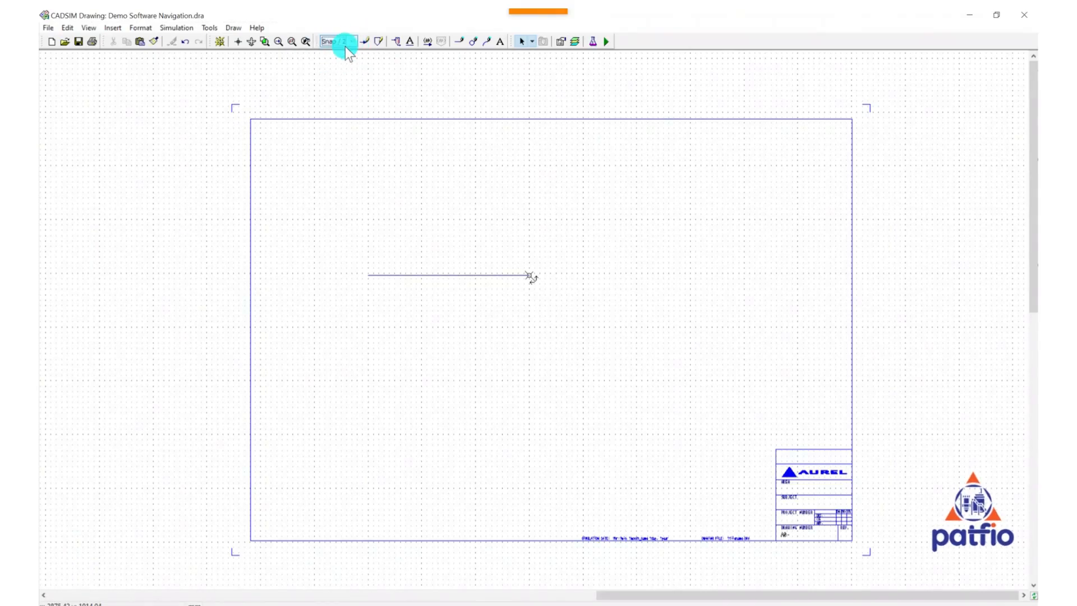
left_click(355, 44)
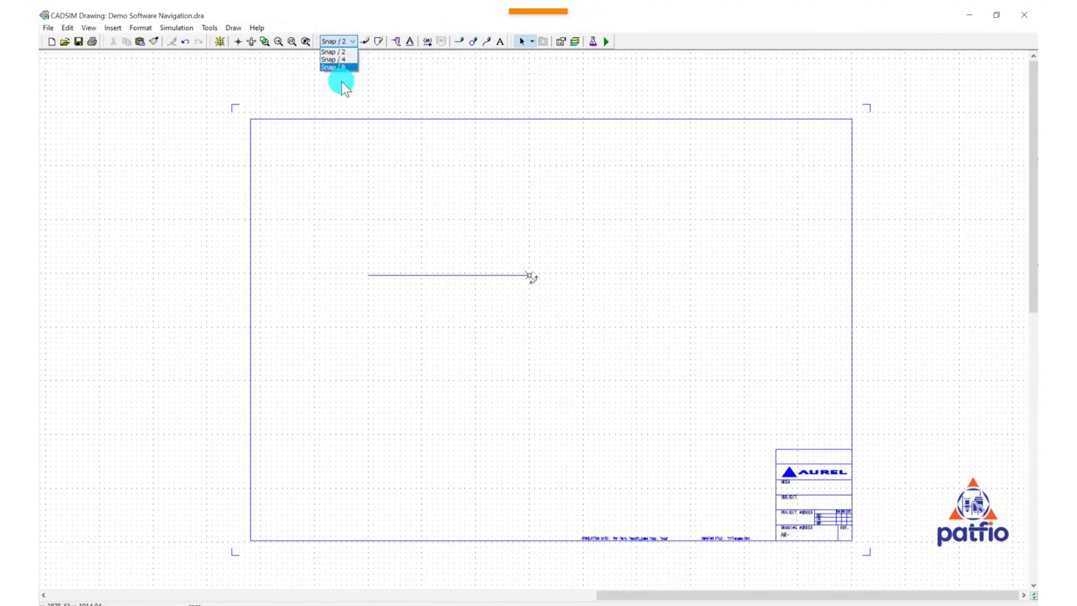
left_click(352, 41)
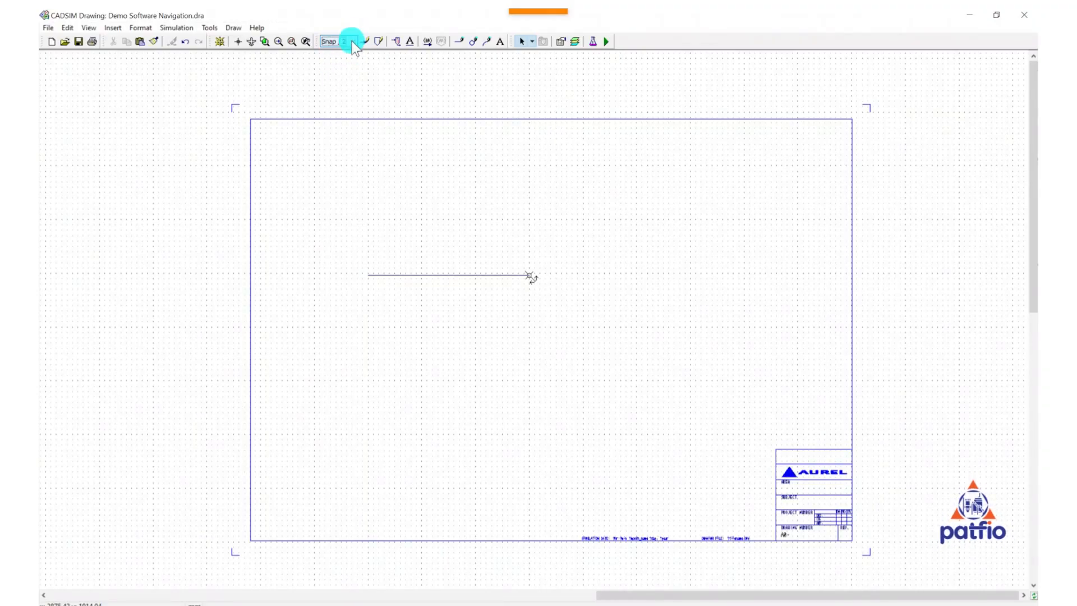
left_click(392, 262)
left_click(354, 44)
left_click(357, 43)
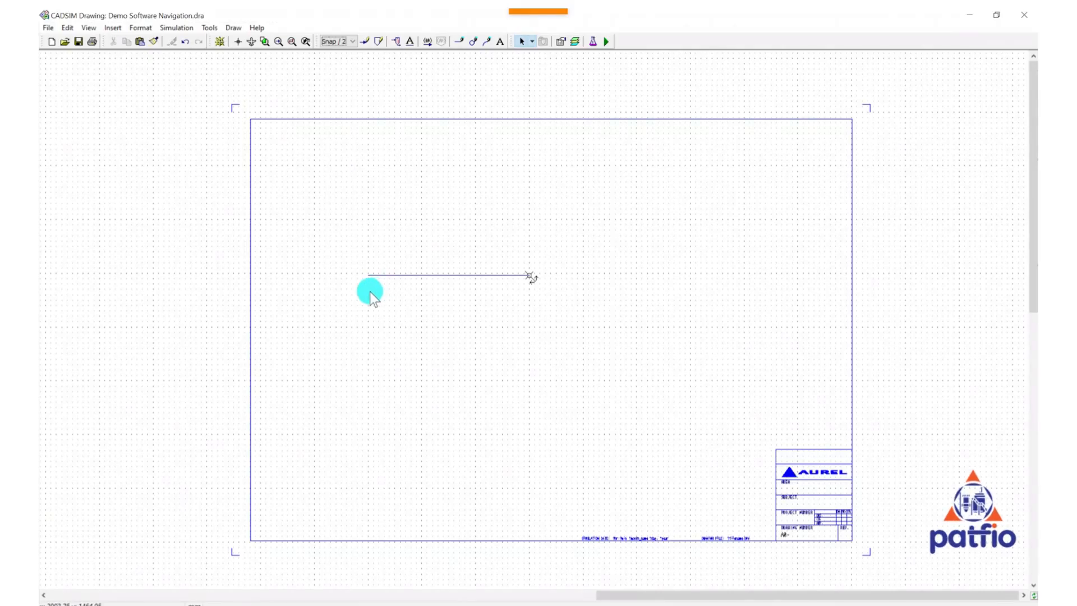
Draw three horizontal streams about 300 mm long below the first one, the upper two pointing left and the lowest pointing right.
left_click(365, 41)
left_click(529, 275)
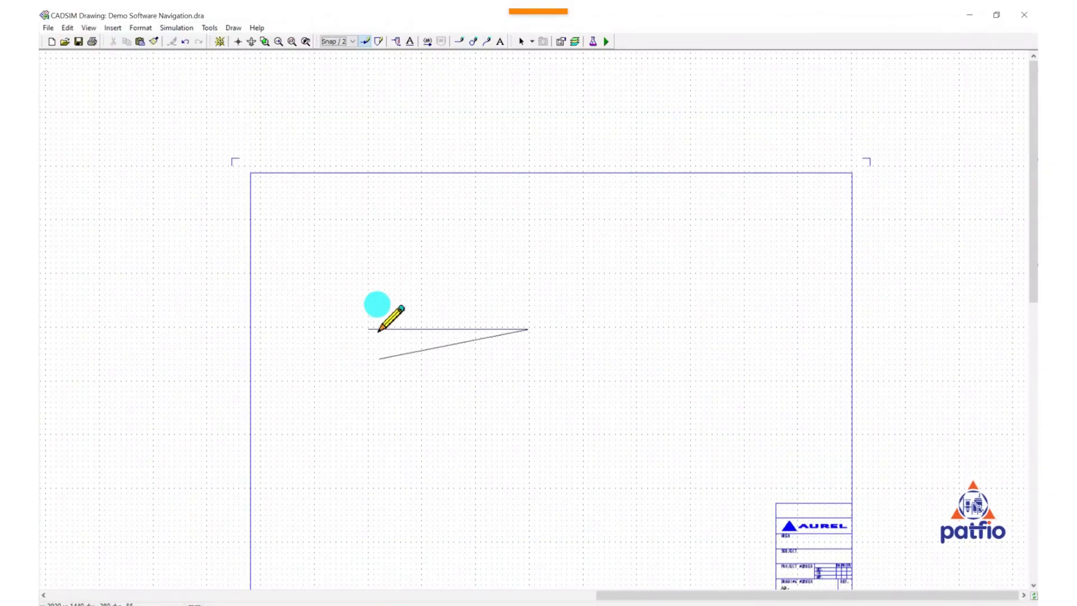
scroll(379, 304, "up", 5)
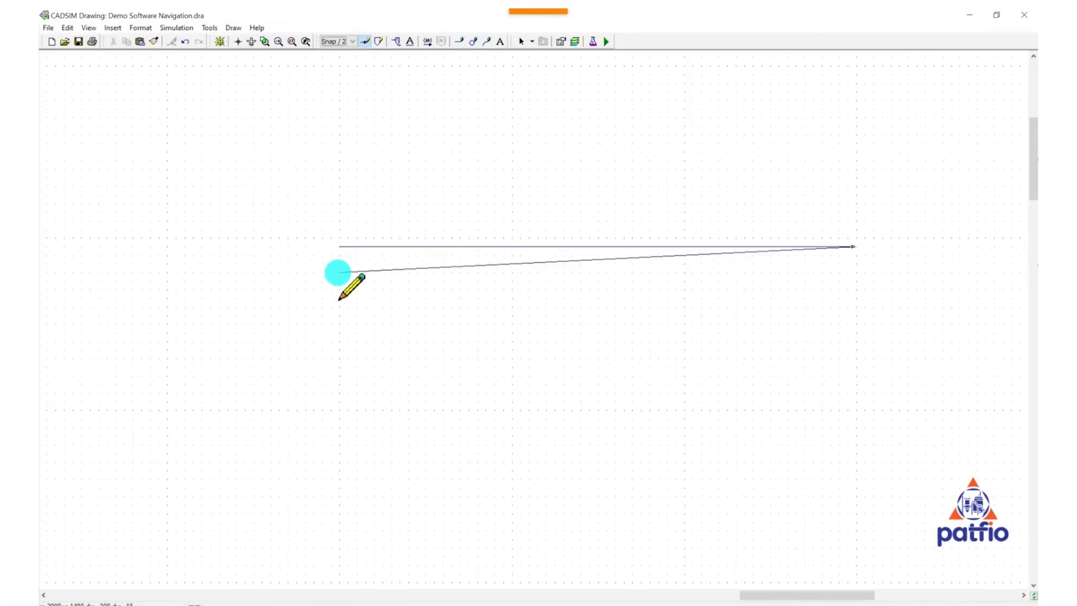
left_click_drag(341, 256, 854, 270)
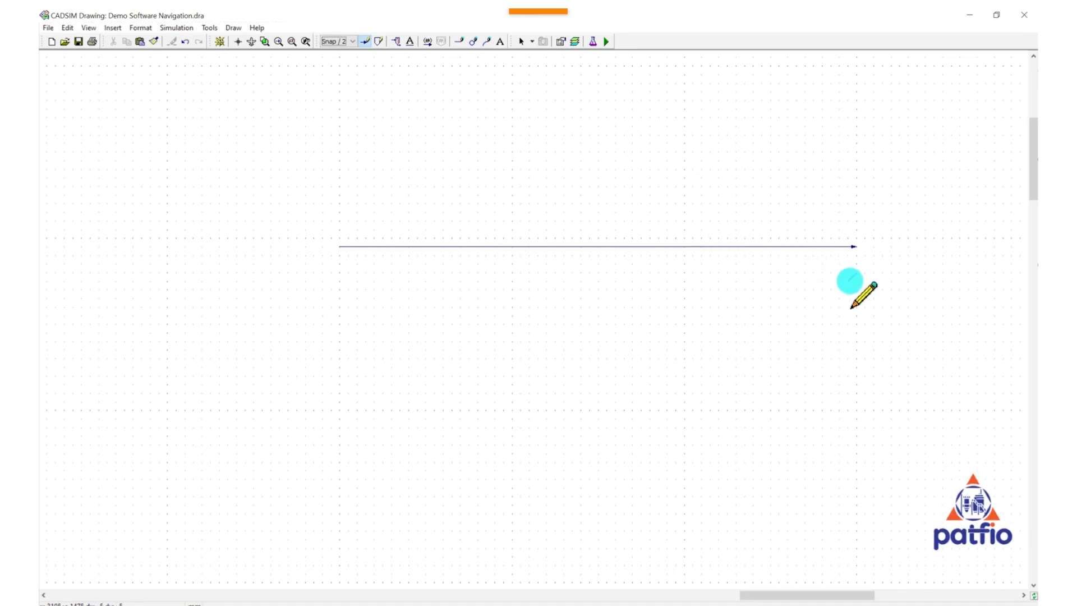
left_click(339, 272)
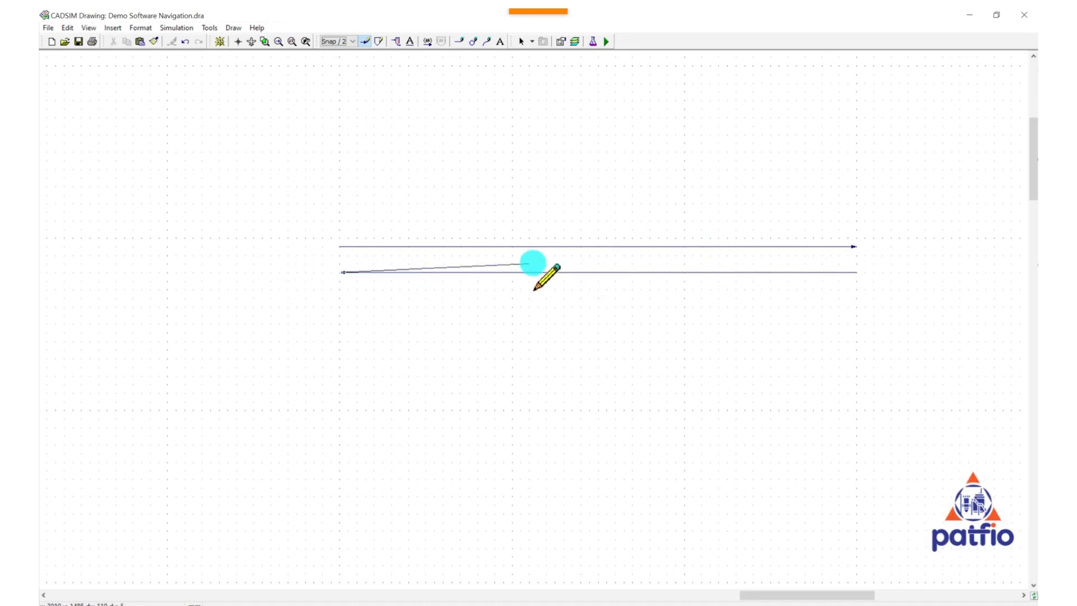
left_click_drag(858, 291, 342, 289)
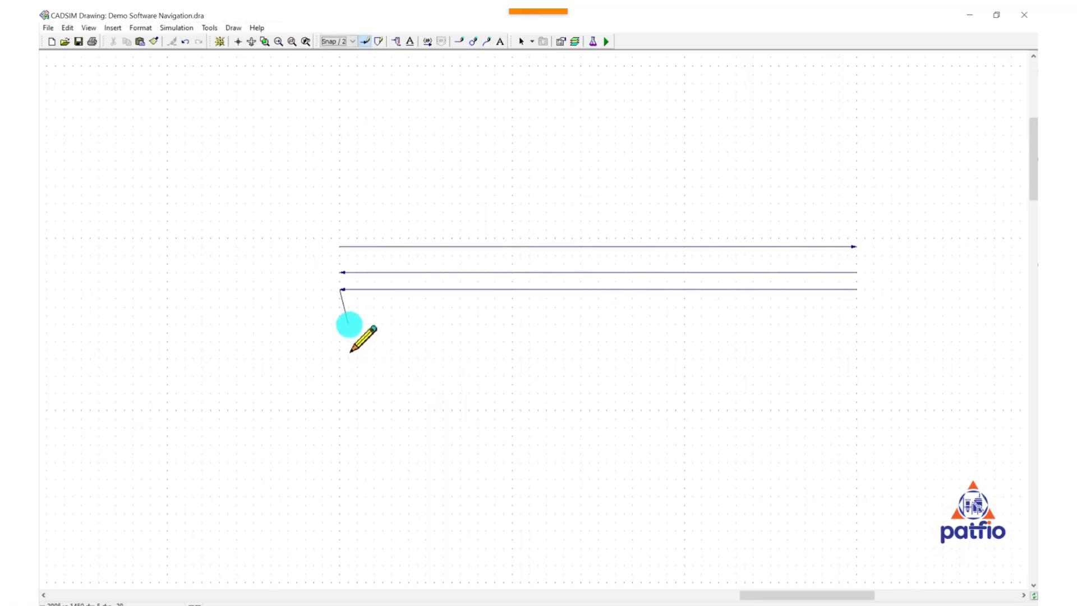
mouse_move(339, 324)
left_mouse_down()
mouse_move(822, 312)
mouse_move(857, 323)
left_mouse_up()
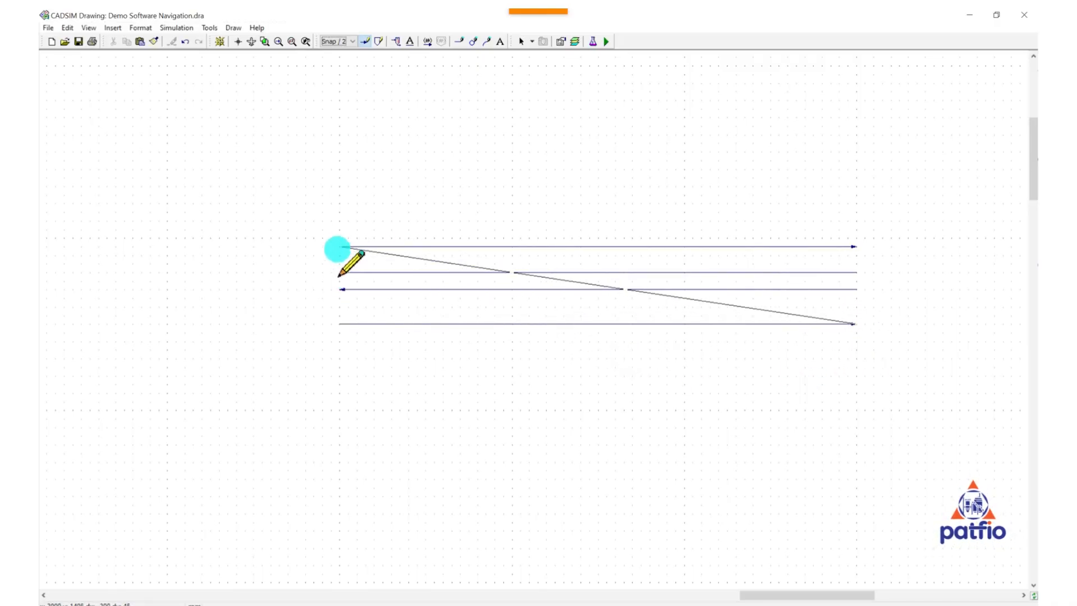
Draw two closely spaced streams pointing right, about 300 mm long, between the topmost stream and the upper left-pointing stream.
mouse_move(341, 255)
left_mouse_down()
mouse_move(337, 53)
mouse_move(342, 255)
mouse_move(859, 256)
mouse_move(342, 264)
left_mouse_up()
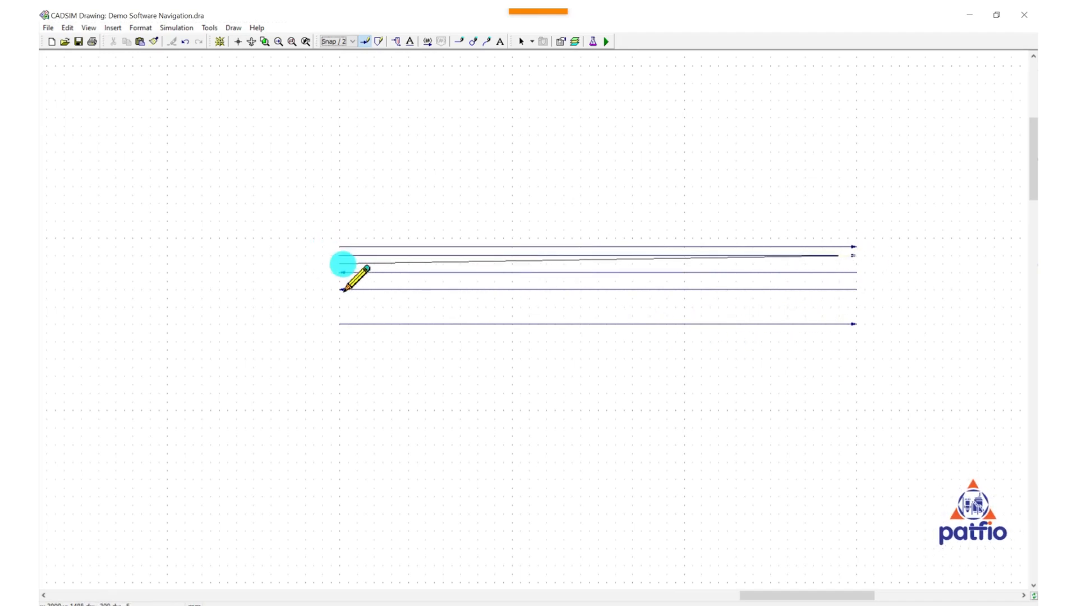
mouse_move(338, 258)
left_mouse_down()
mouse_move(360, 72)
mouse_move(353, 44)
mouse_move(340, 265)
left_mouse_up()
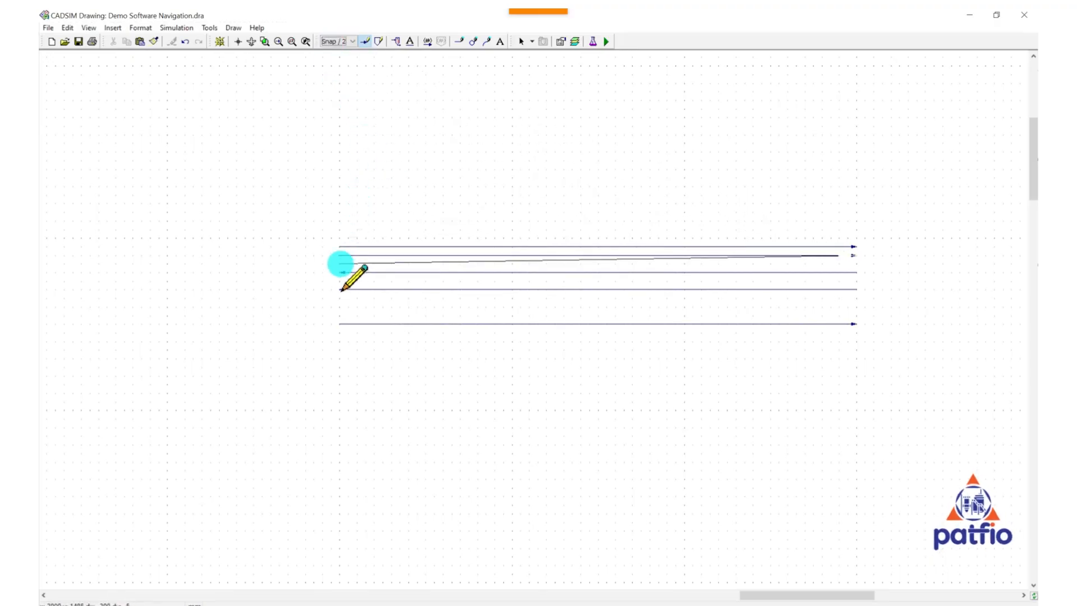
left_click_drag(462, 262, 355, 267)
Set the snap to Snap / 4 and draw a short right-pointing stream, about 31 mm long, midway between the two topmost streams.
scroll(355, 267, "up", 5)
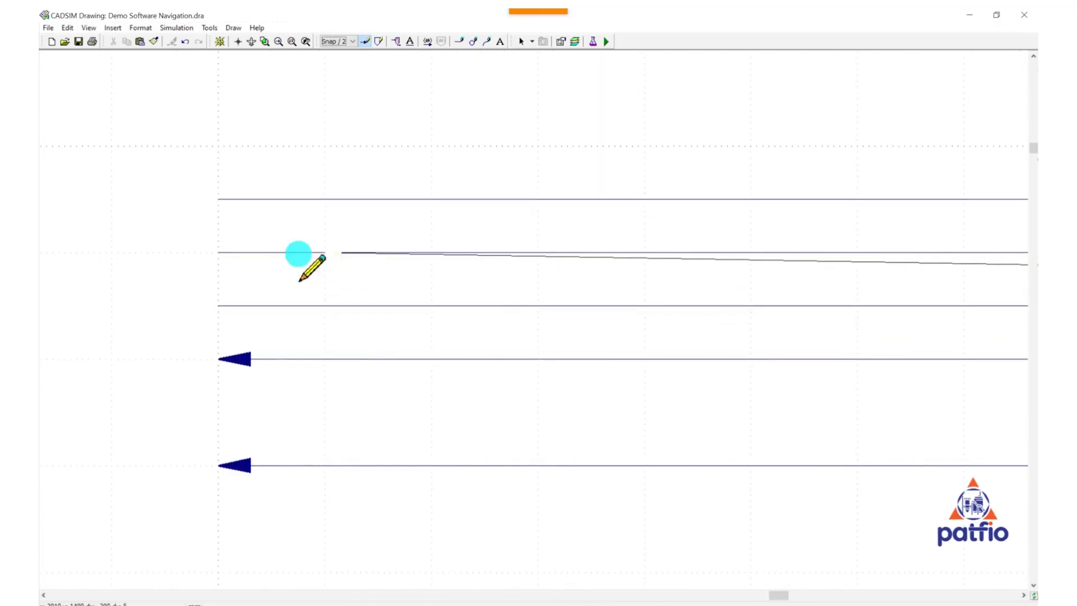
left_click_drag(215, 261, 346, 45)
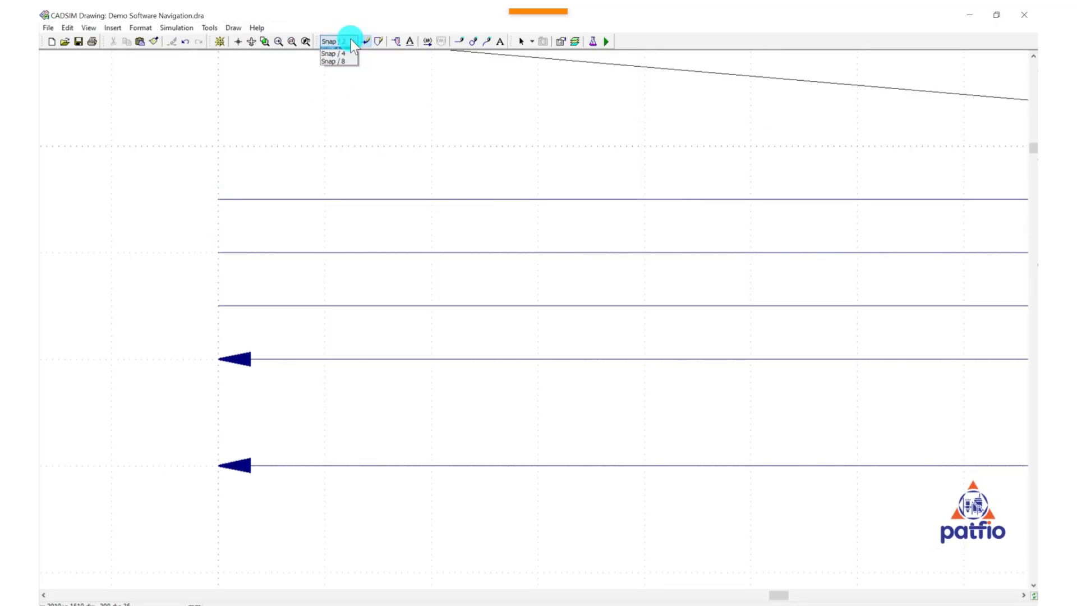
left_click(342, 59)
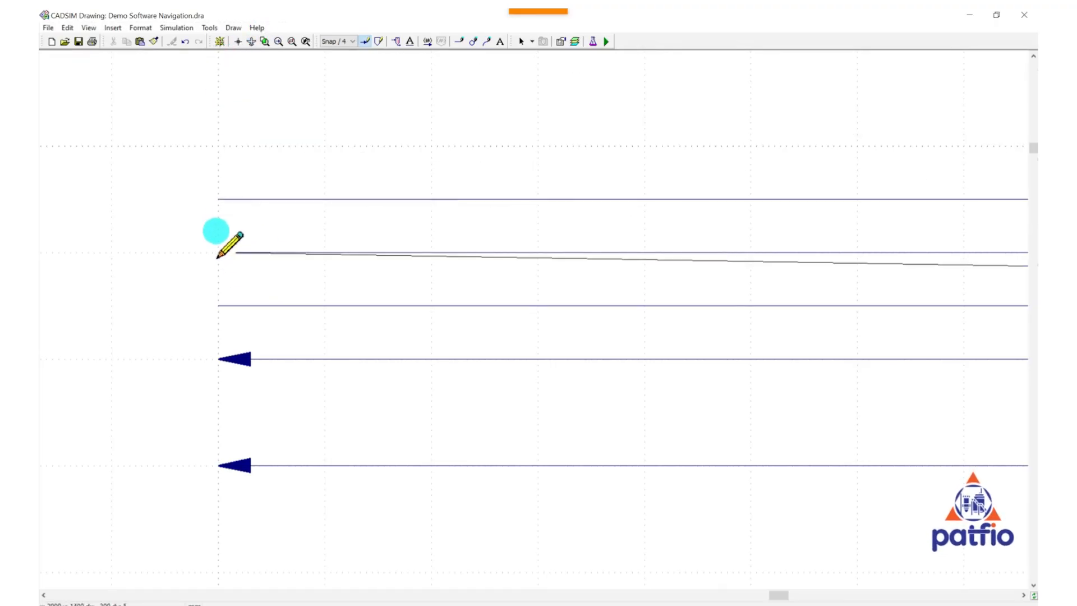
mouse_move(219, 253)
left_mouse_down()
mouse_move(418, 247)
mouse_move(278, 233)
mouse_move(221, 250)
mouse_move(233, 327)
mouse_move(218, 201)
left_mouse_up()
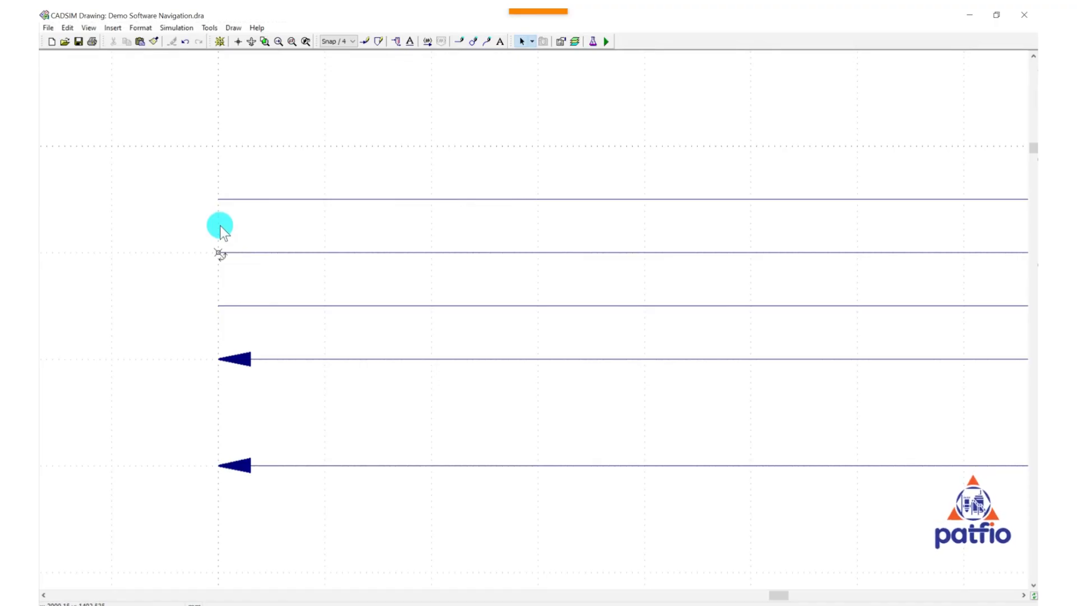
left_click_drag(218, 223, 286, 228)
left_click(364, 42)
mouse_move(217, 251)
left_mouse_down()
mouse_move(193, 302)
mouse_move(228, 241)
mouse_move(218, 224)
mouse_move(378, 243)
mouse_move(416, 225)
mouse_move(544, 227)
left_mouse_up()
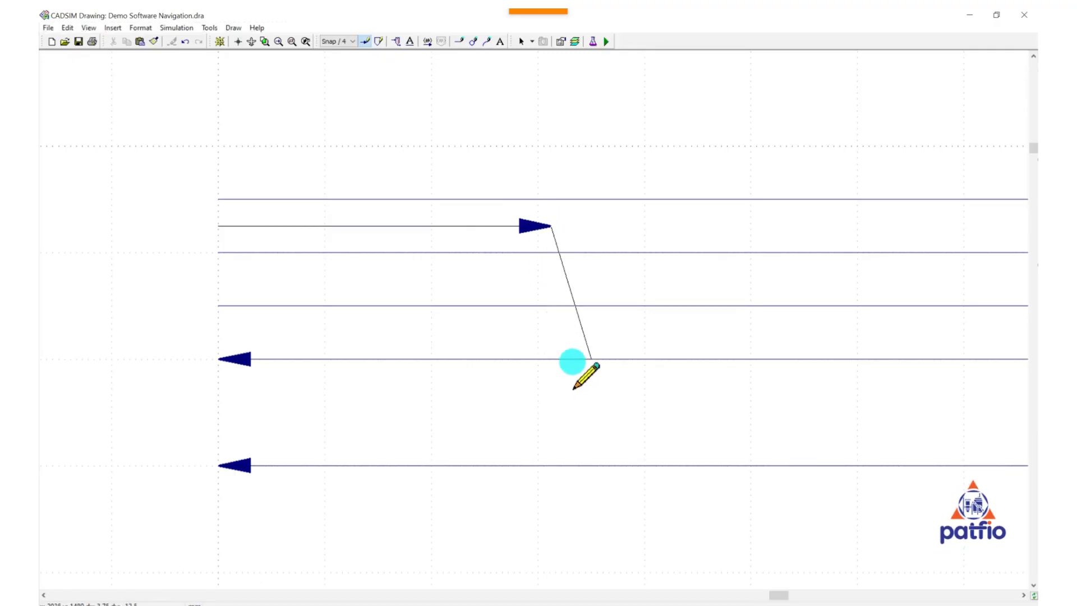
key("Escape")
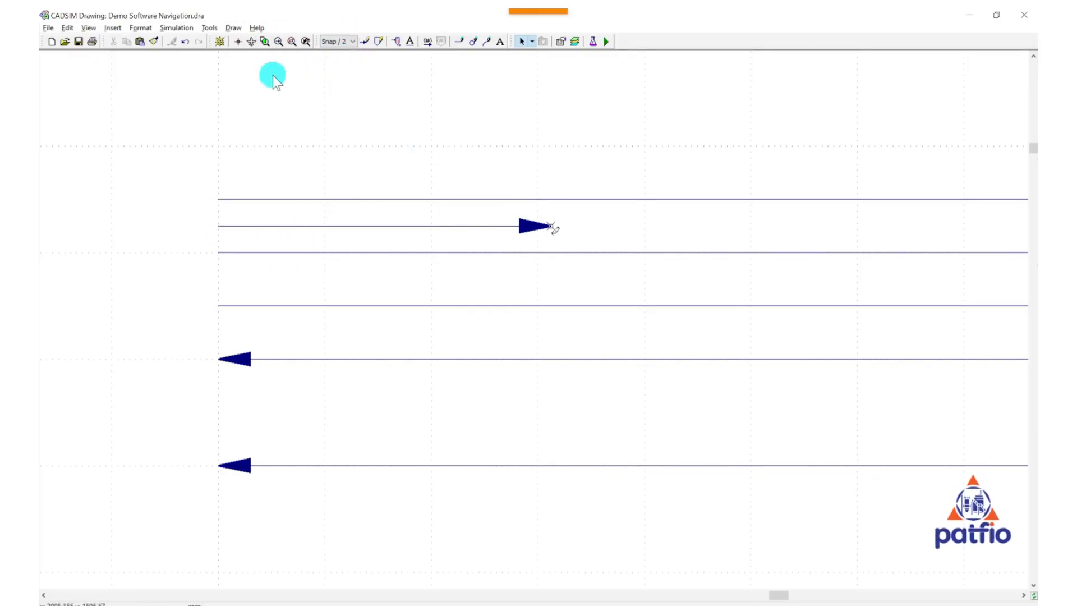
Set the snap to Snap / 8 and draw two right-pointing streams about 26 mm long, one above and one below the short stream.
left_click(368, 41)
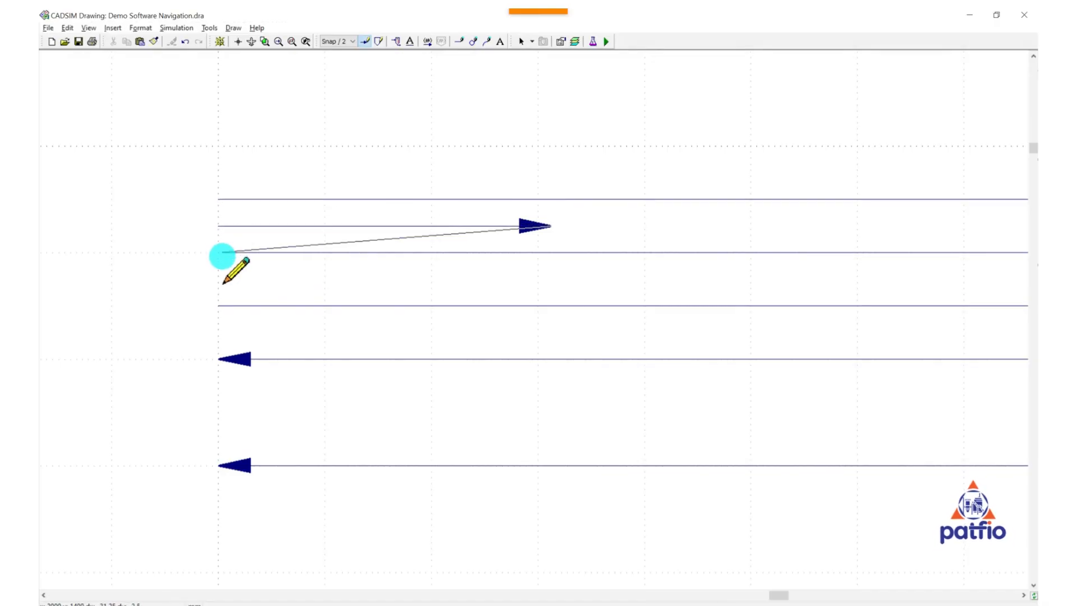
left_click(224, 223)
left_click(348, 42)
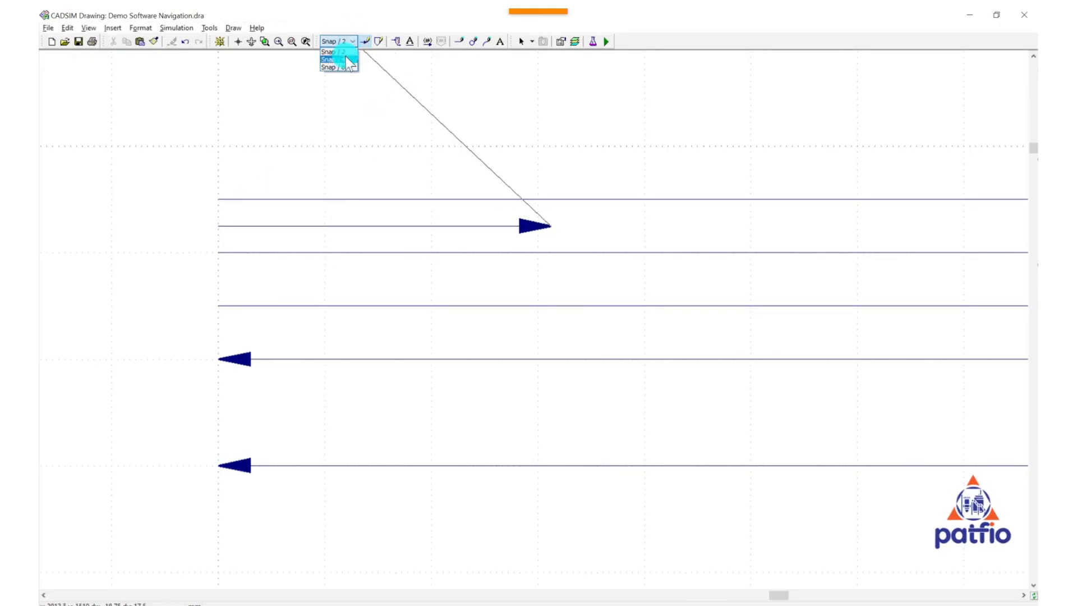
left_click(341, 66)
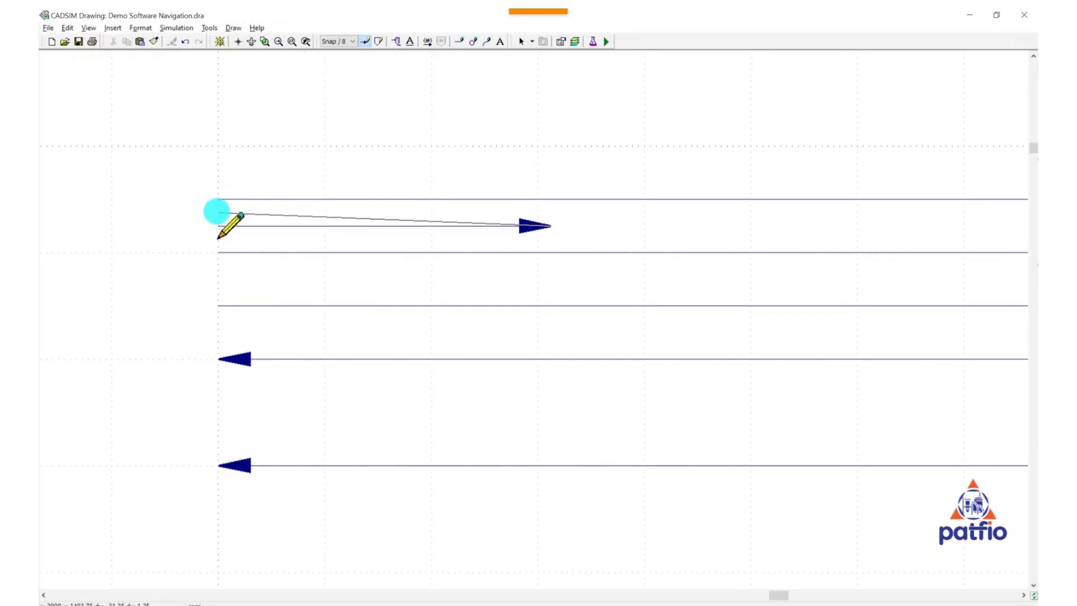
left_click_drag(218, 213, 495, 211)
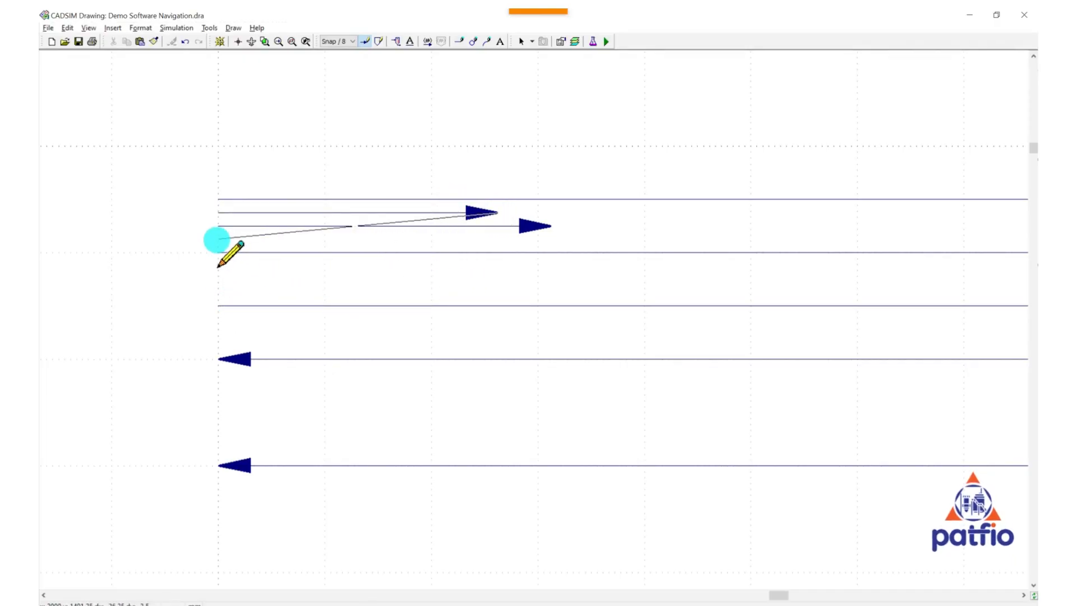
left_click_drag(218, 239, 496, 238)
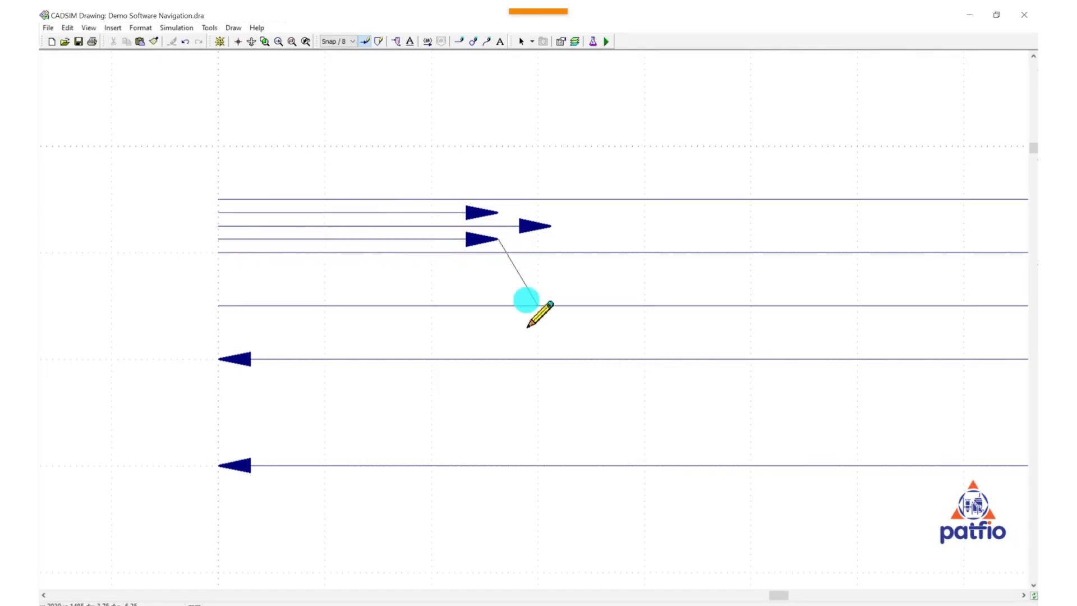
left_click(351, 42)
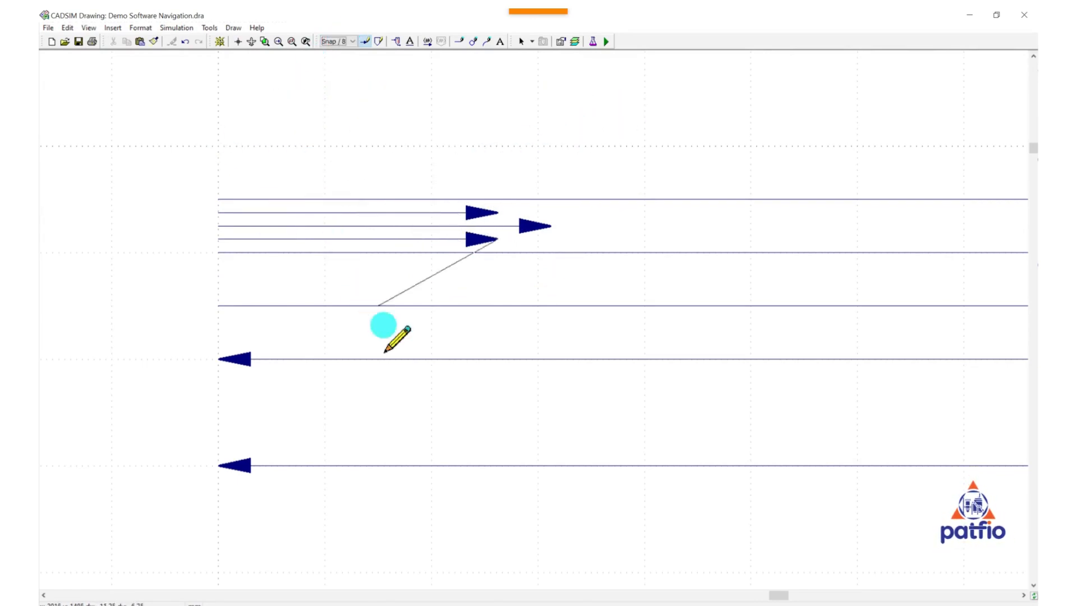
Zoom out to show the whole drawing area, and zoom in on the A0 border with its streams.
left_click(251, 41)
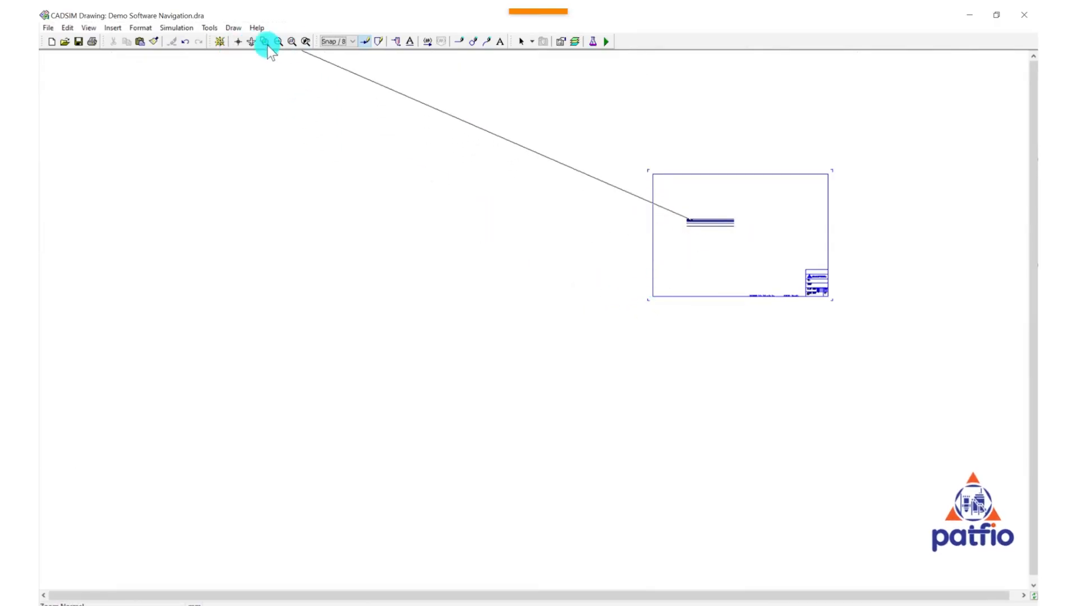
left_click(291, 41)
mouse_move(604, 151)
left_mouse_down()
mouse_move(750, 206)
mouse_move(866, 321)
left_mouse_up()
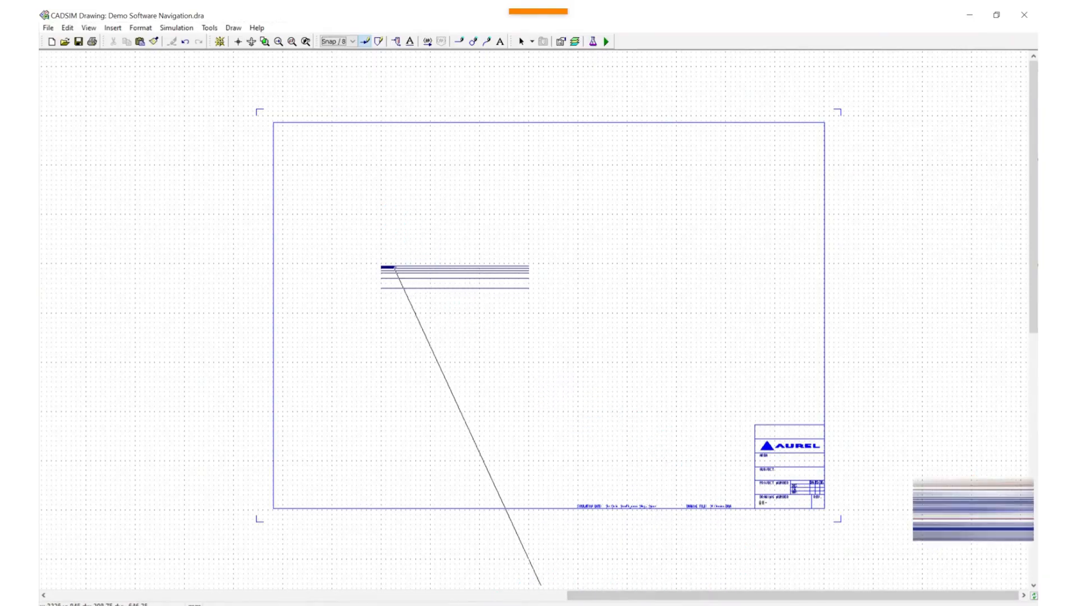
left_click(462, 605)
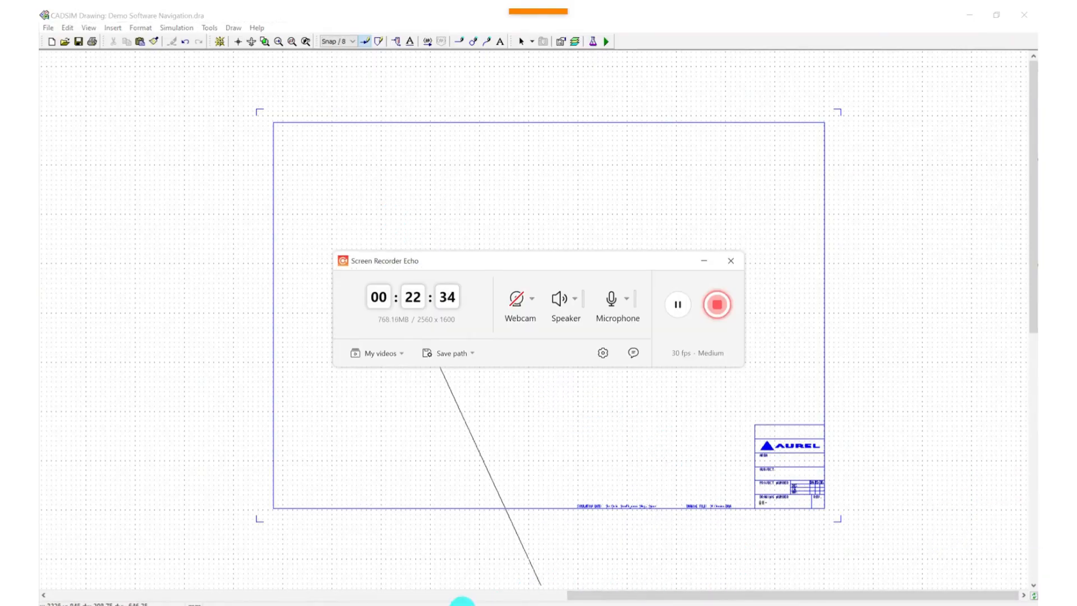
left_click(715, 306)
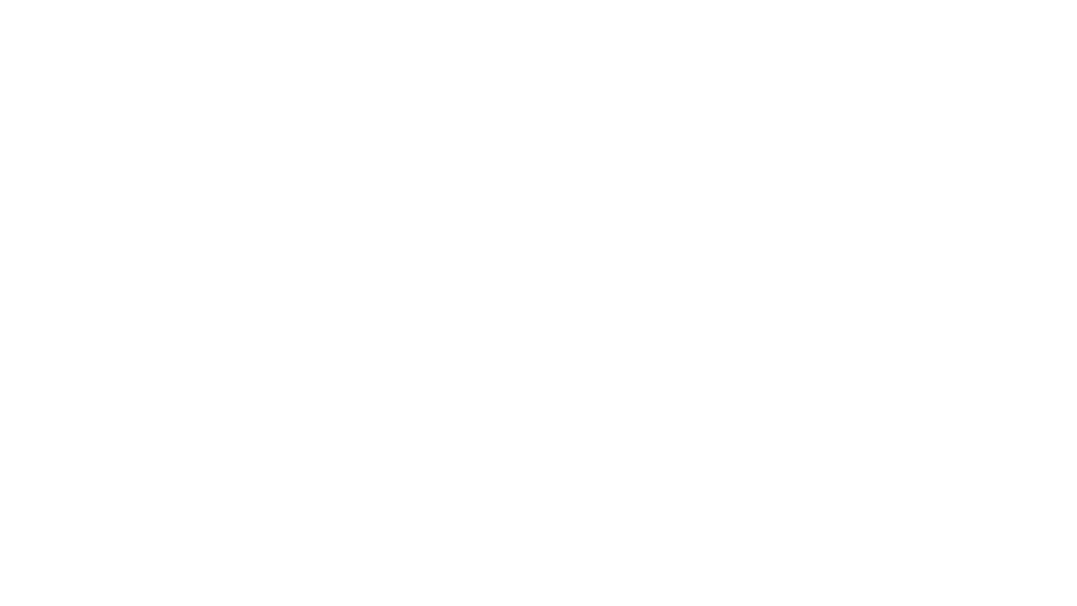